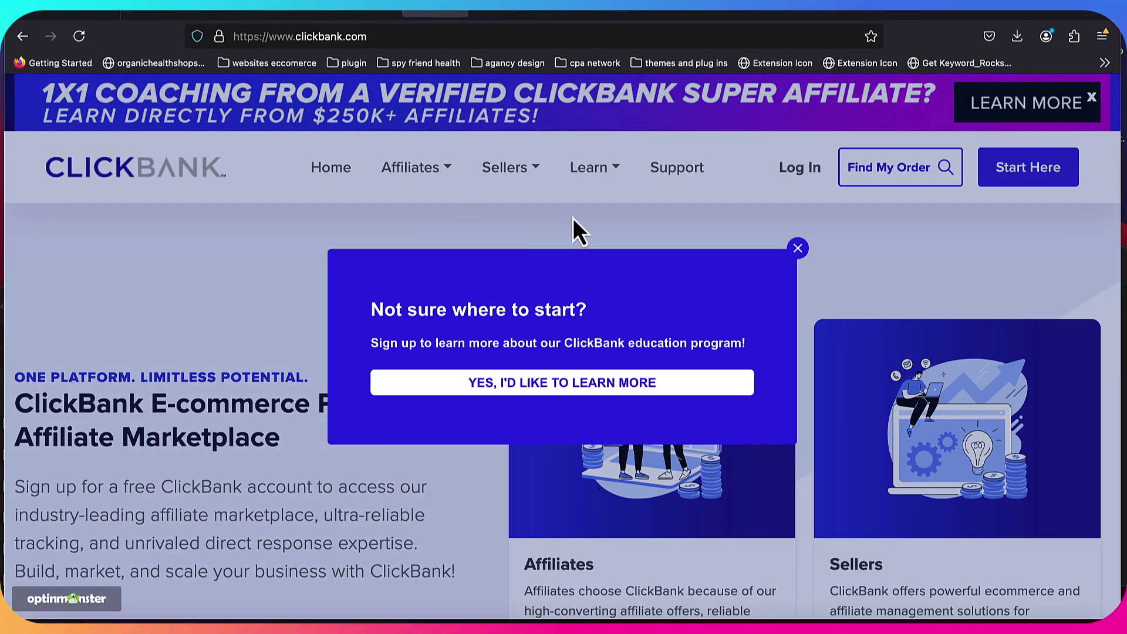
Dismiss the education program popup on the ClickBank home page and open the account sign-in page
left_click(799, 248)
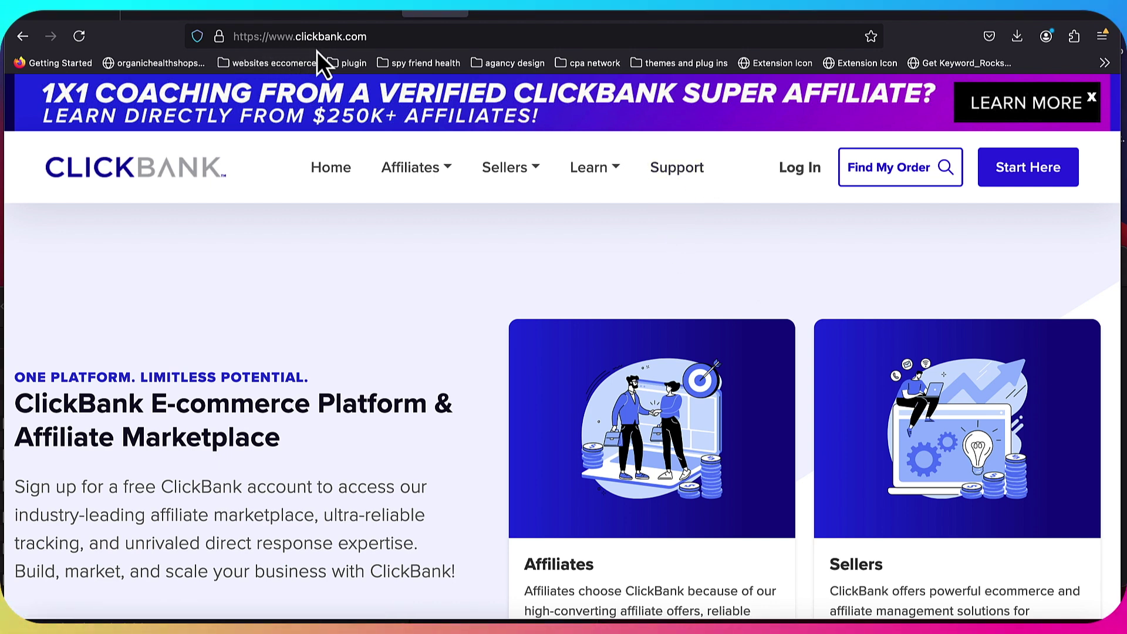
scroll(580, 221, "down", 1)
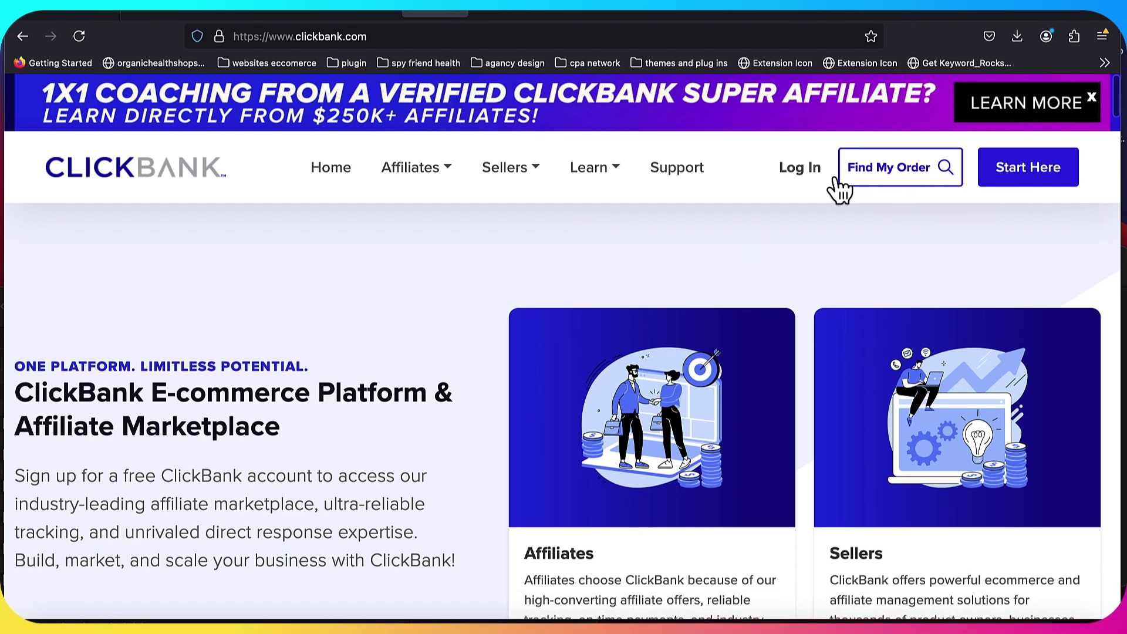
left_click(805, 171)
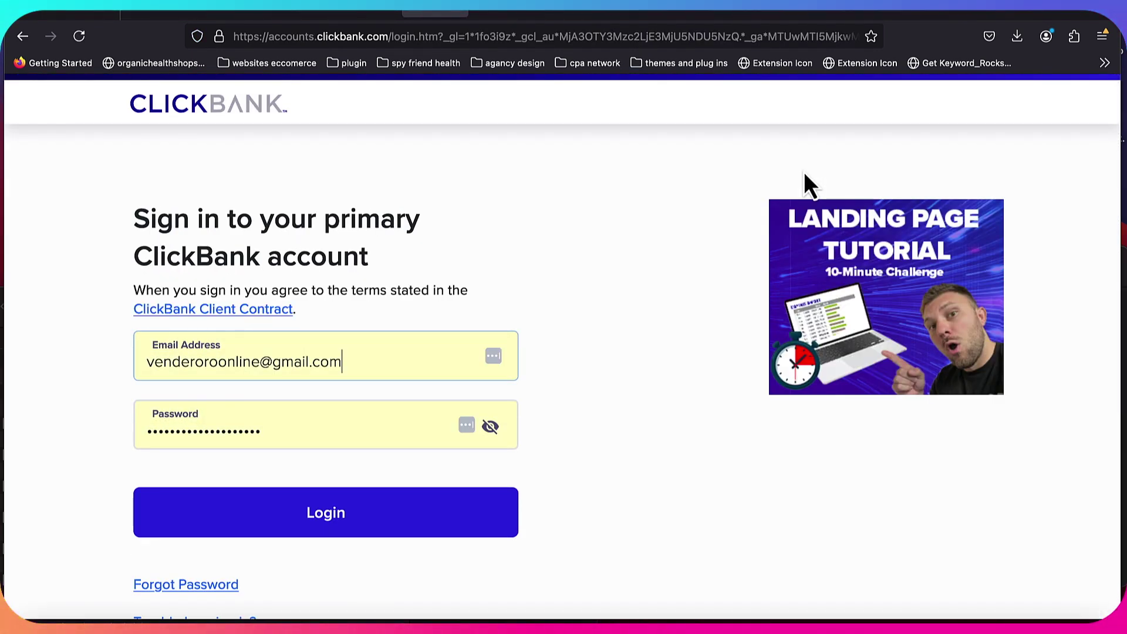
Open ClickBank's account creation page in a new tab from the link below the sign-in form
scroll(299, 385, "down", 3)
scroll(298, 382, "down", 1)
left_click(302, 392)
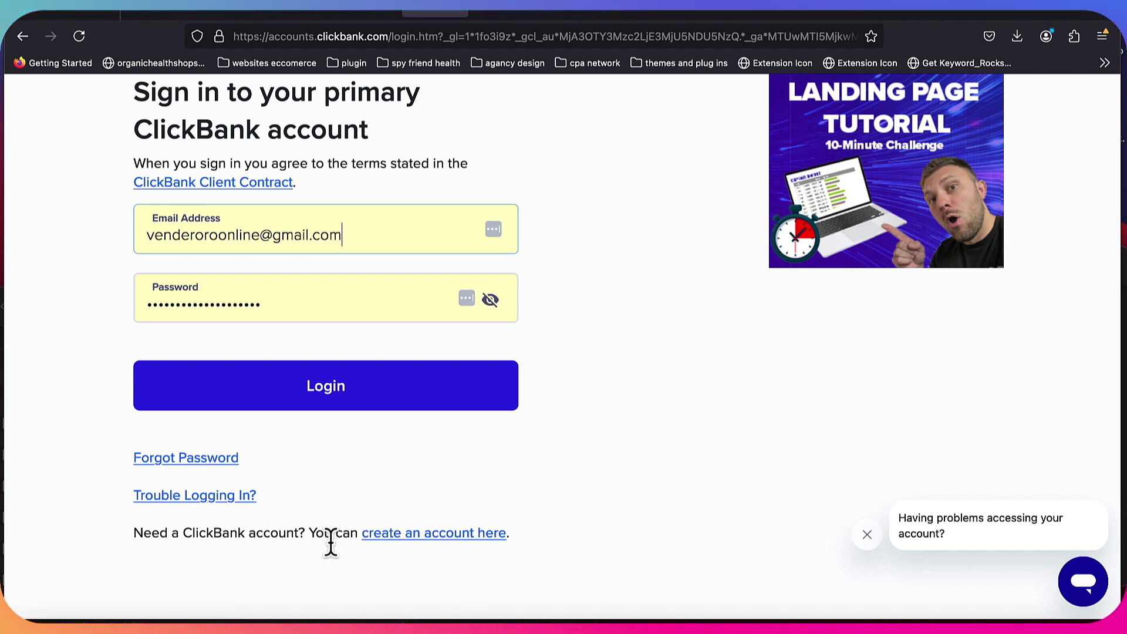
right_click(453, 539)
left_click(493, 370)
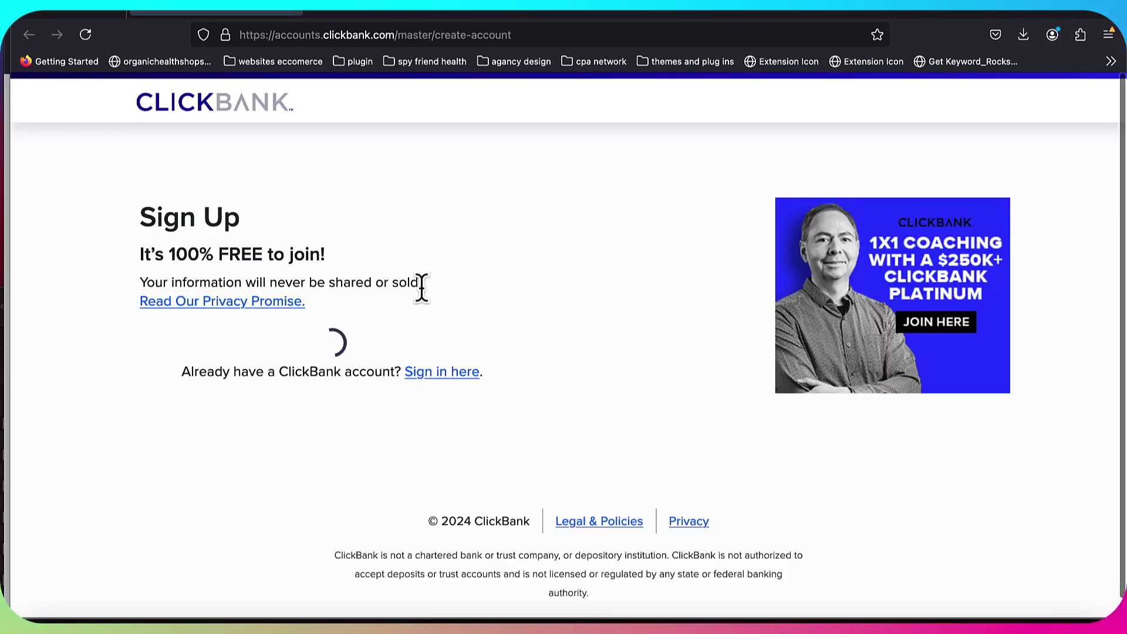
Review the sign-up form's required fields, from country and contact details to the password requirements
scroll(396, 309, "down", 3)
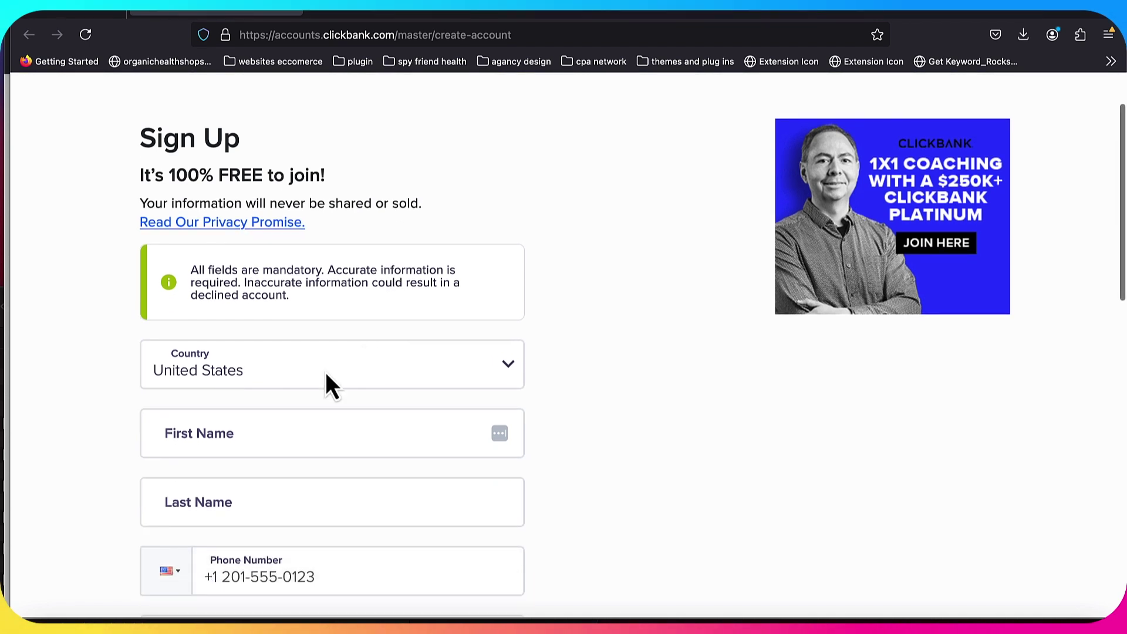
scroll(326, 370, "down", 2)
scroll(249, 359, "down", 2)
scroll(256, 411, "down", 2)
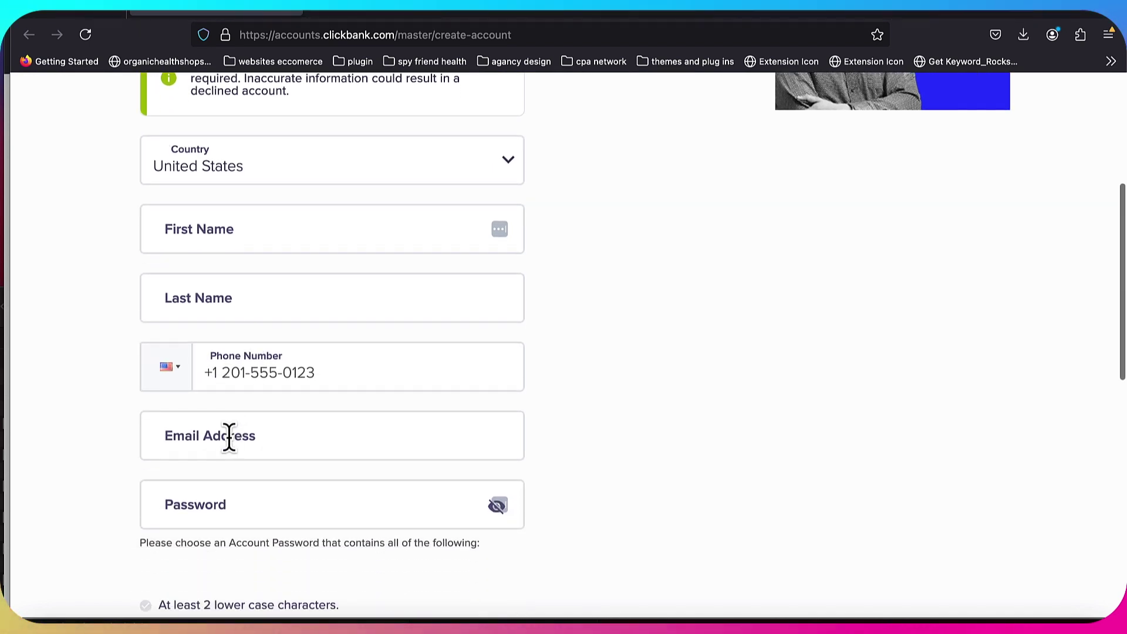
scroll(229, 435, "down", 3)
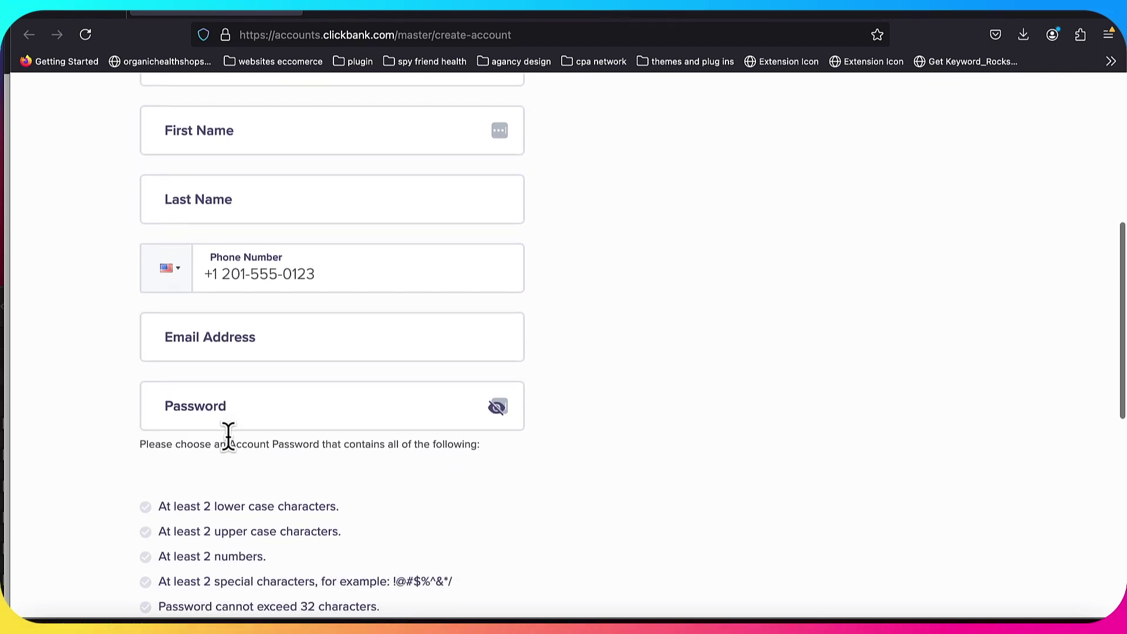
scroll(226, 432, "down", 1)
scroll(394, 458, "down", 8)
scroll(285, 464, "down", 1)
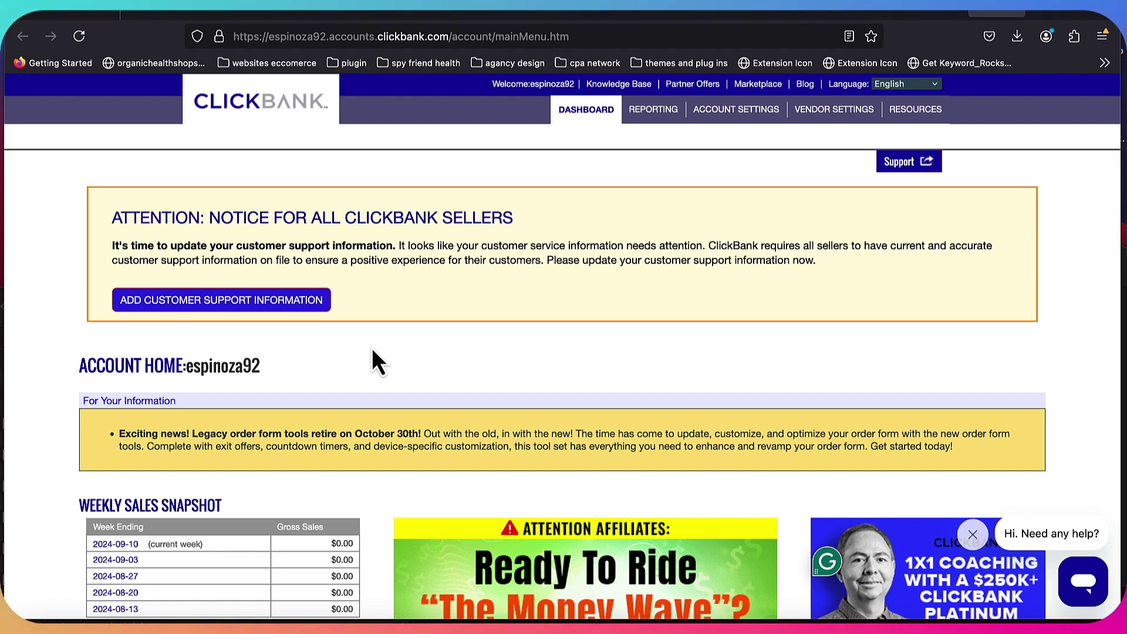
Look over the account dashboard and open the ClickBank Marketplace
scroll(476, 426, "down", 2)
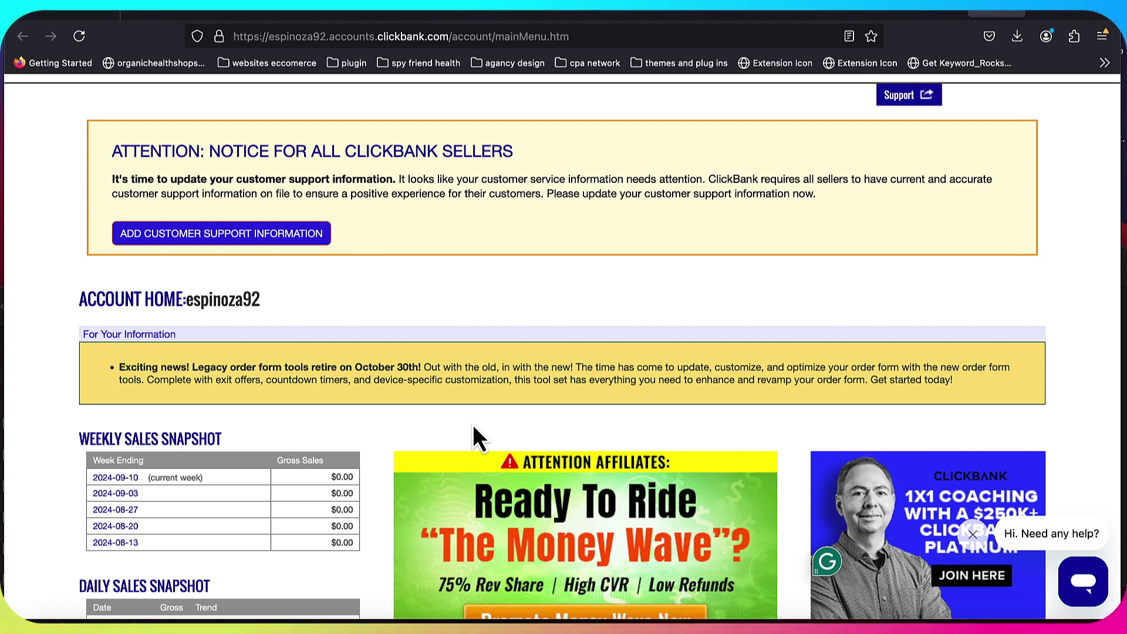
scroll(474, 427, "up", 2)
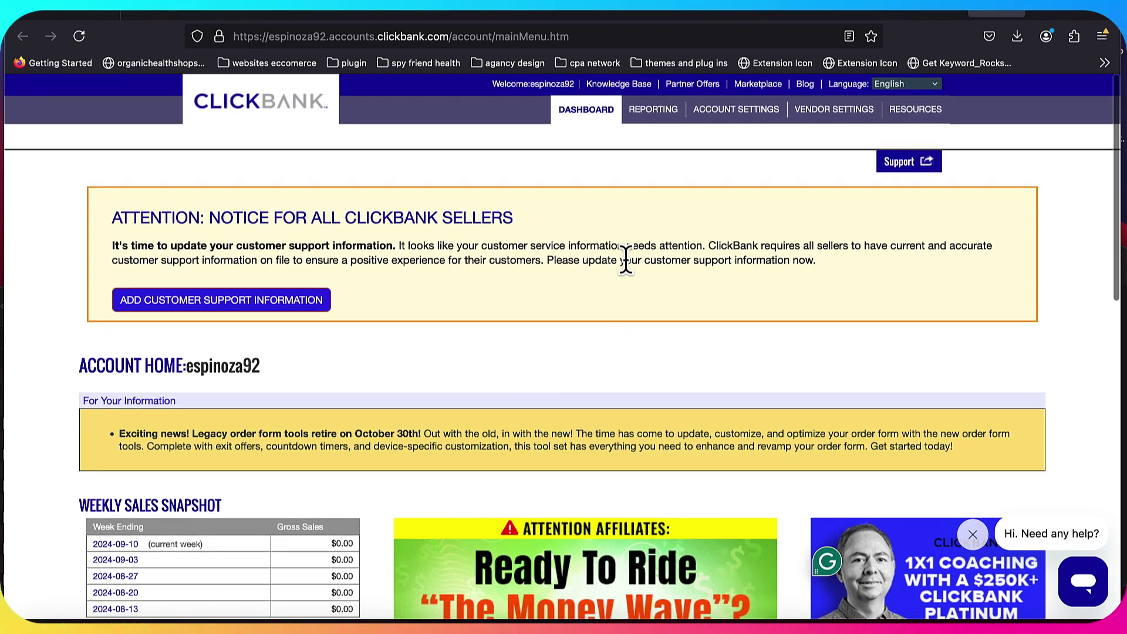
left_click(758, 88)
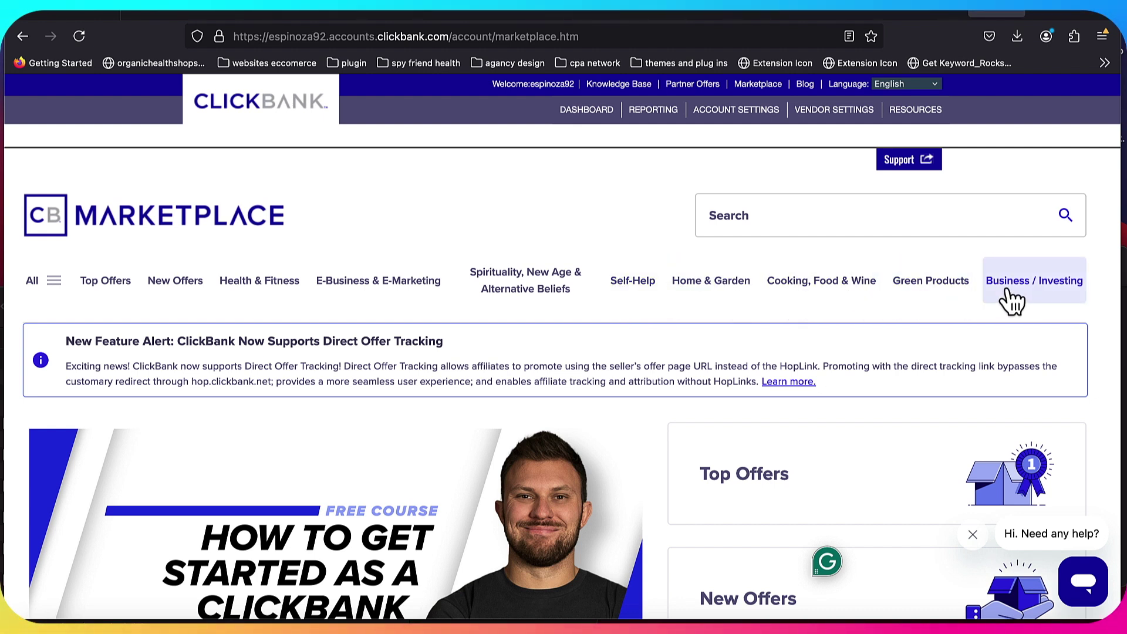
Show the Health & Fitness offers in the marketplace along with their subcategories
left_click(277, 288)
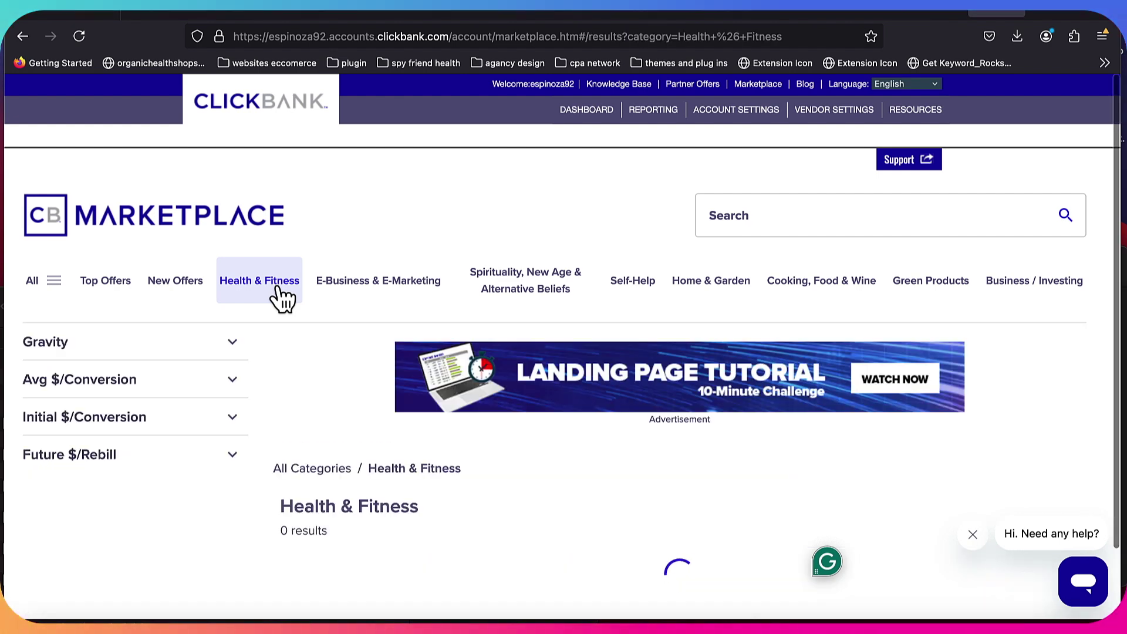
scroll(132, 415, "down", 2)
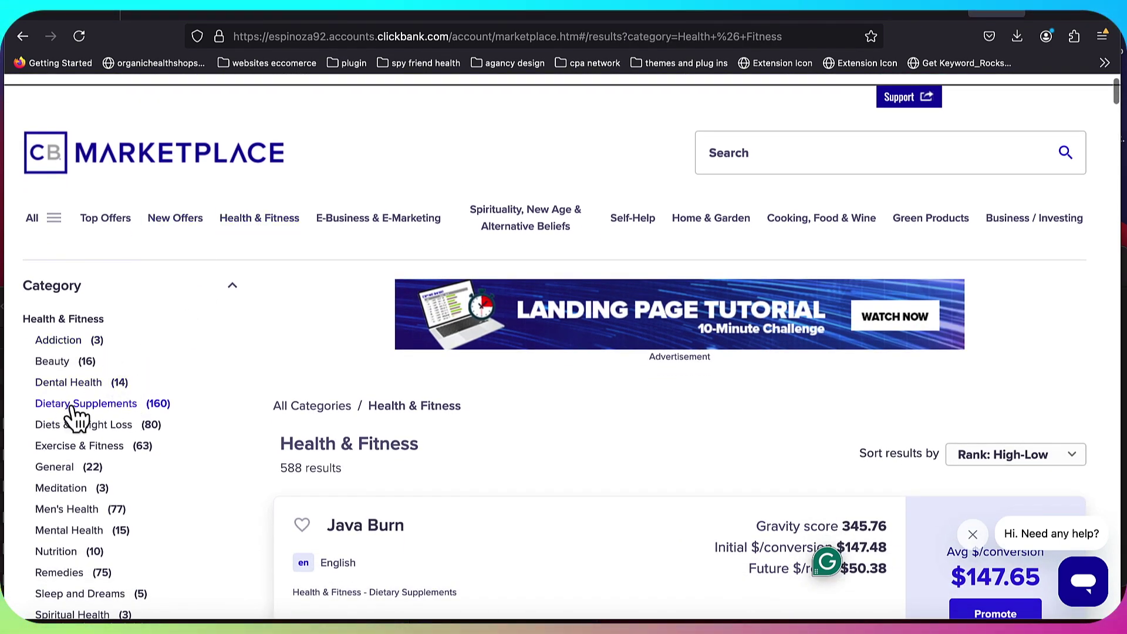
scroll(76, 418, "down", 2)
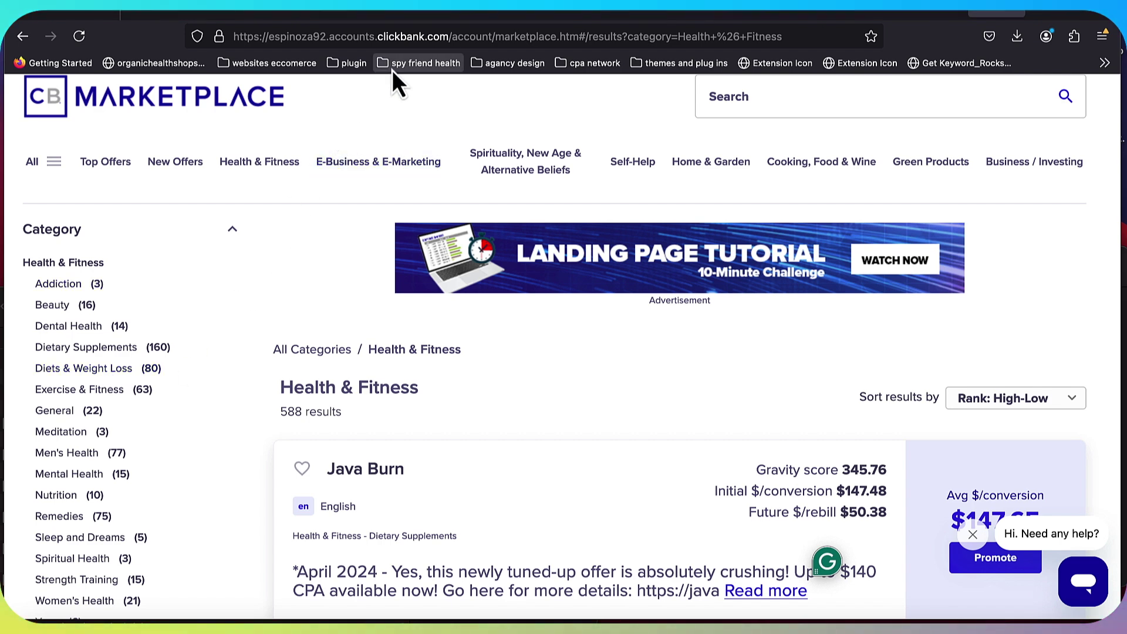
Switch to Leonardo.Ai and examine the prompt details of the elderly man avatar in the personal feed, closing the image view when done
left_click(446, 10)
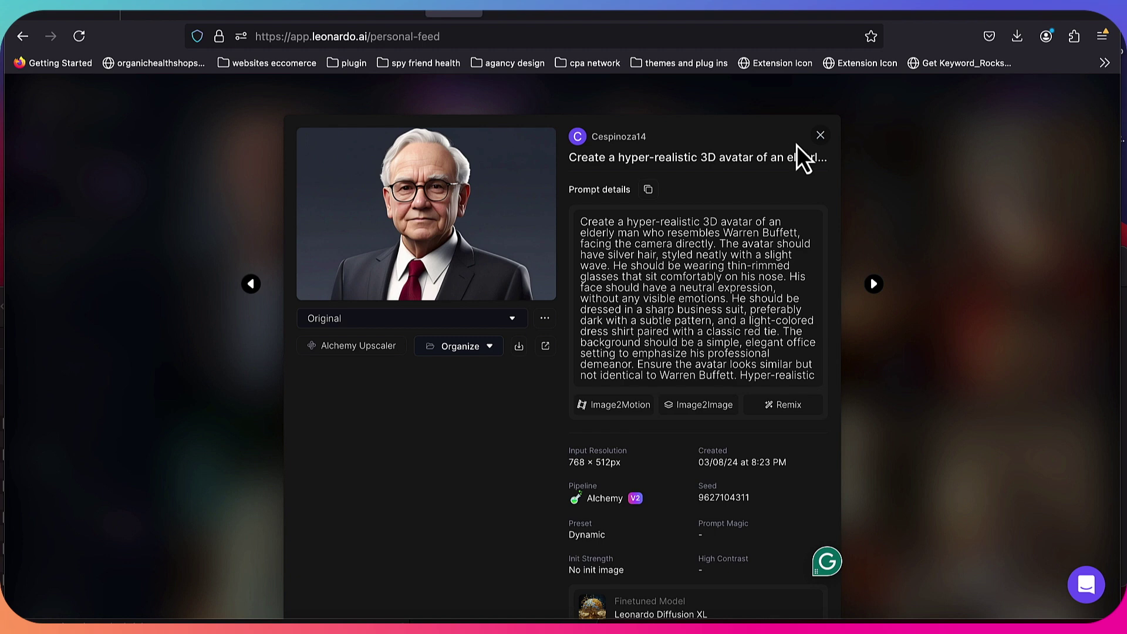
left_click(821, 135)
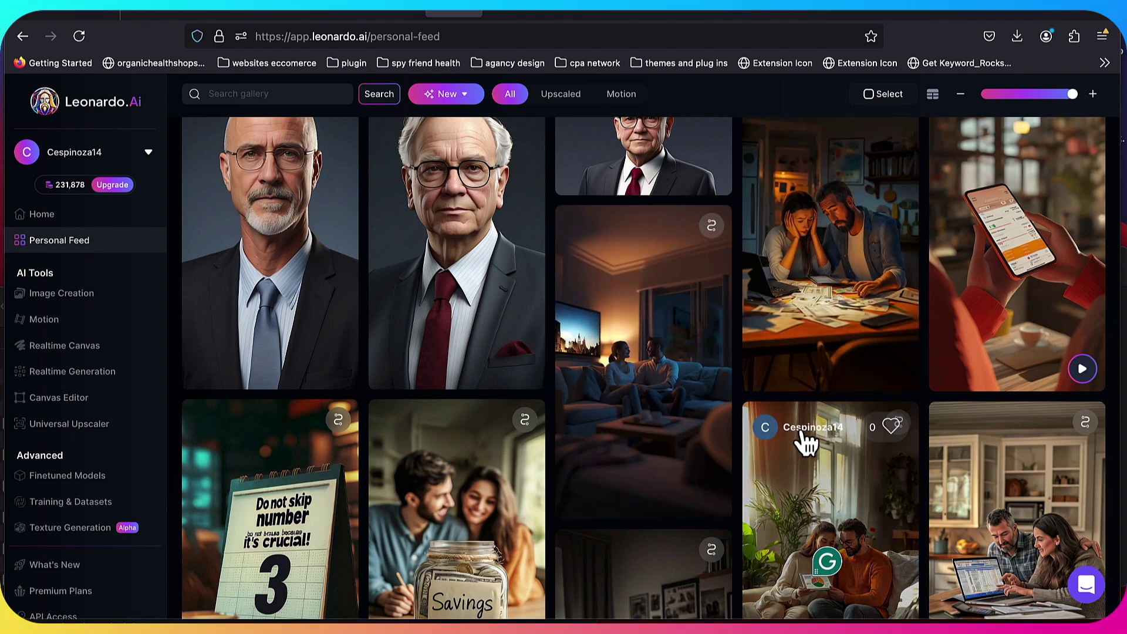
scroll(611, 403, "up", 1)
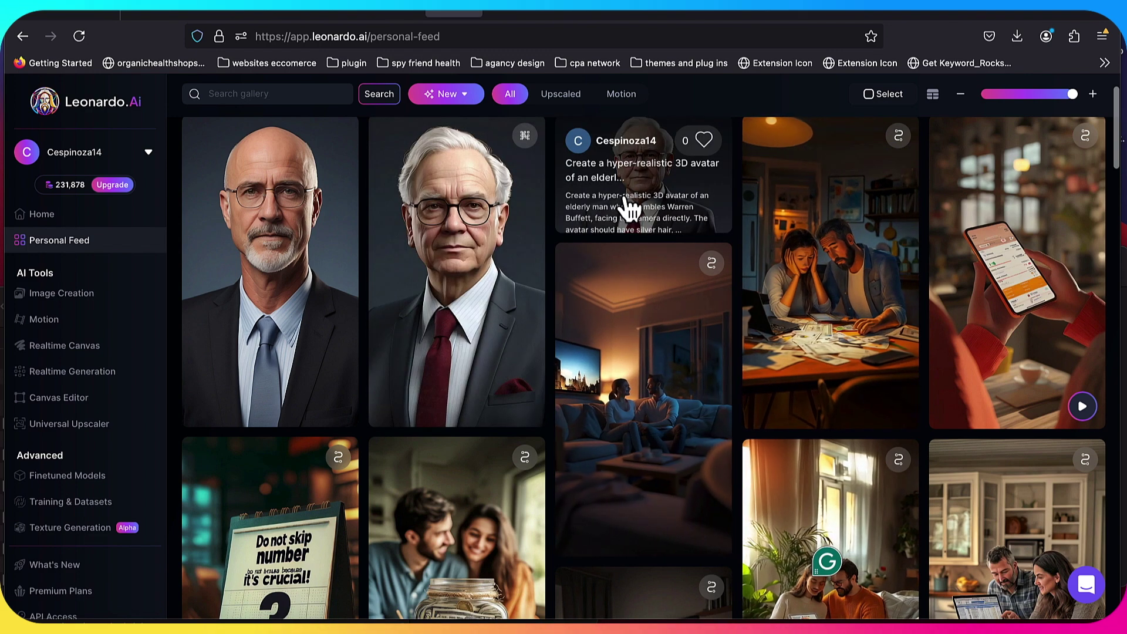
left_click(618, 202)
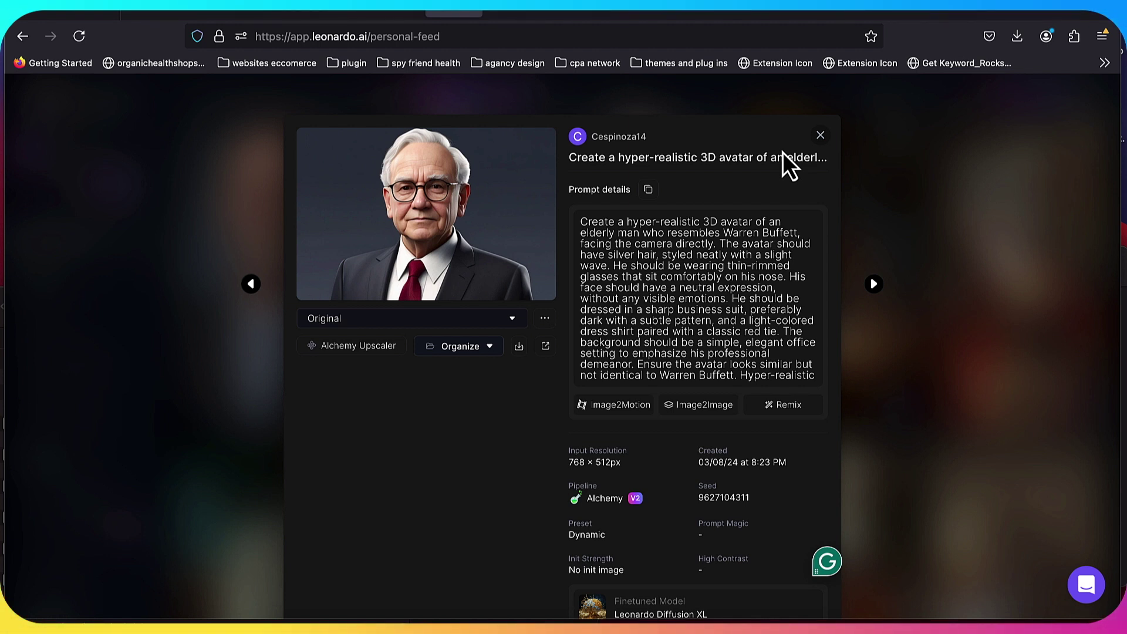
left_click(828, 140)
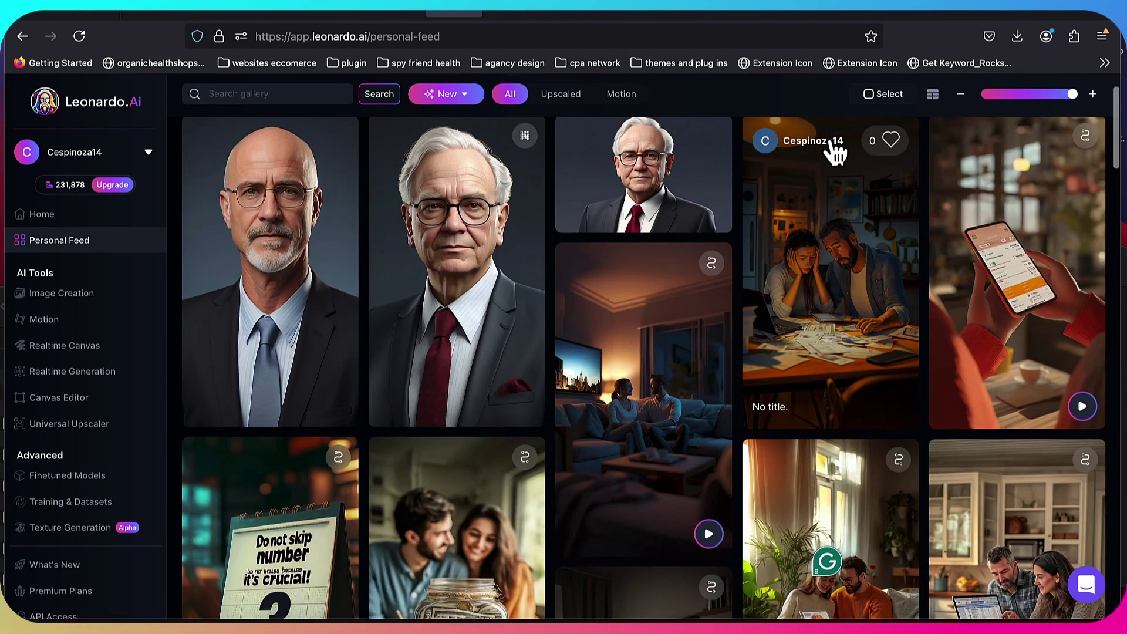
Switch to Amazon and look through the book results for "financial books", examining the titles and their ratings
left_click(574, 14)
scroll(433, 276, "up", 3)
scroll(435, 276, "up", 4)
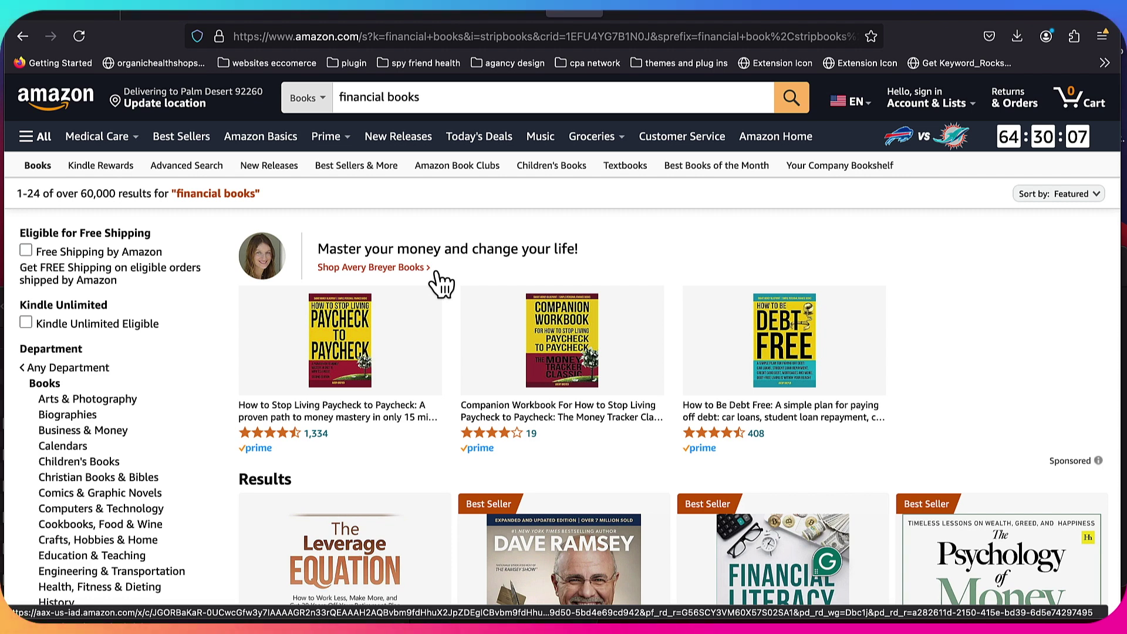
scroll(639, 339, "down", 4)
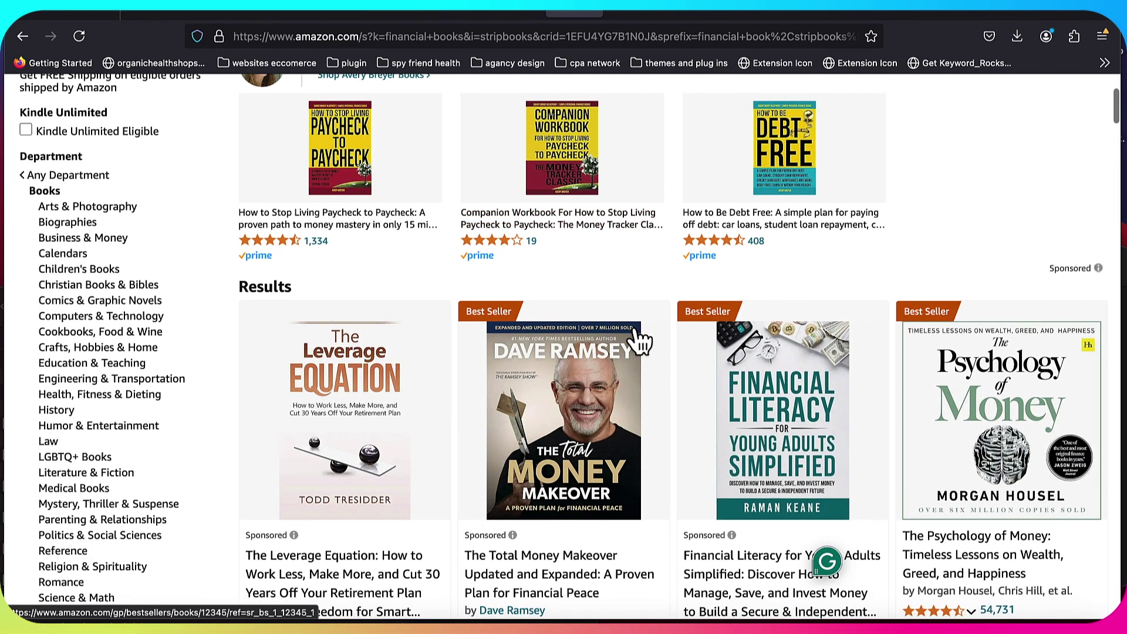
scroll(640, 340, "down", 2)
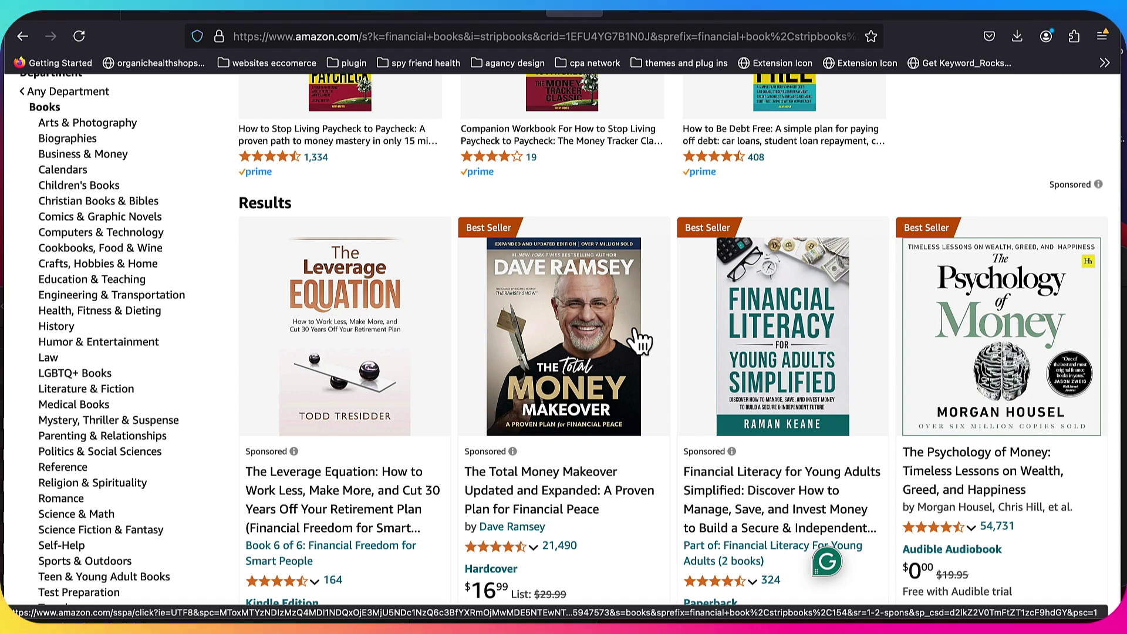
scroll(640, 341, "down", 3)
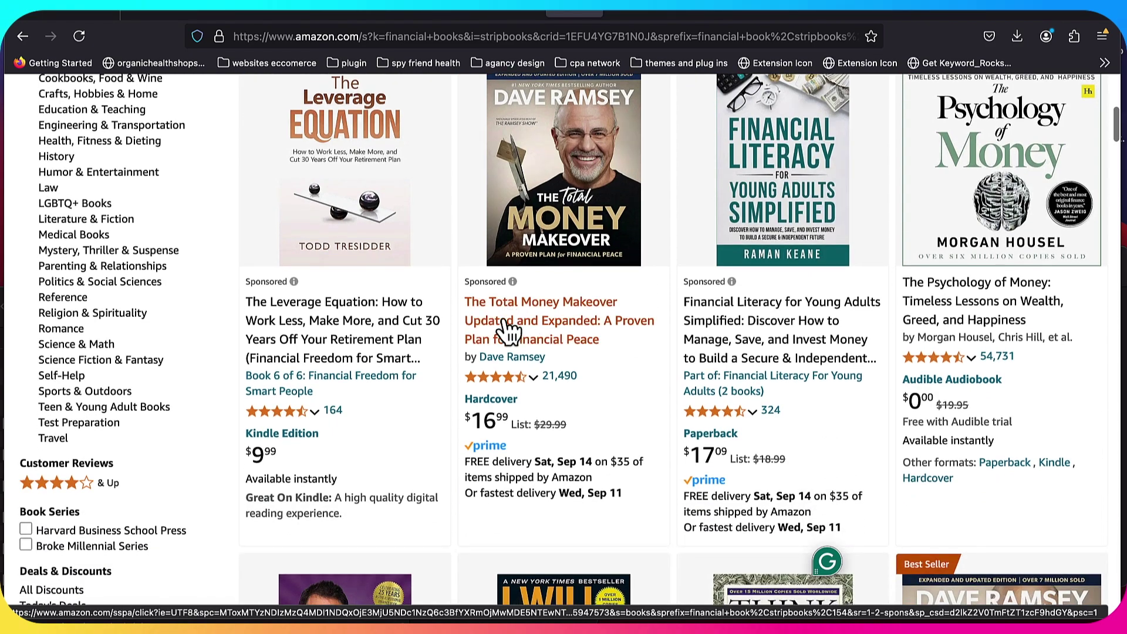
scroll(696, 341, "down", 3)
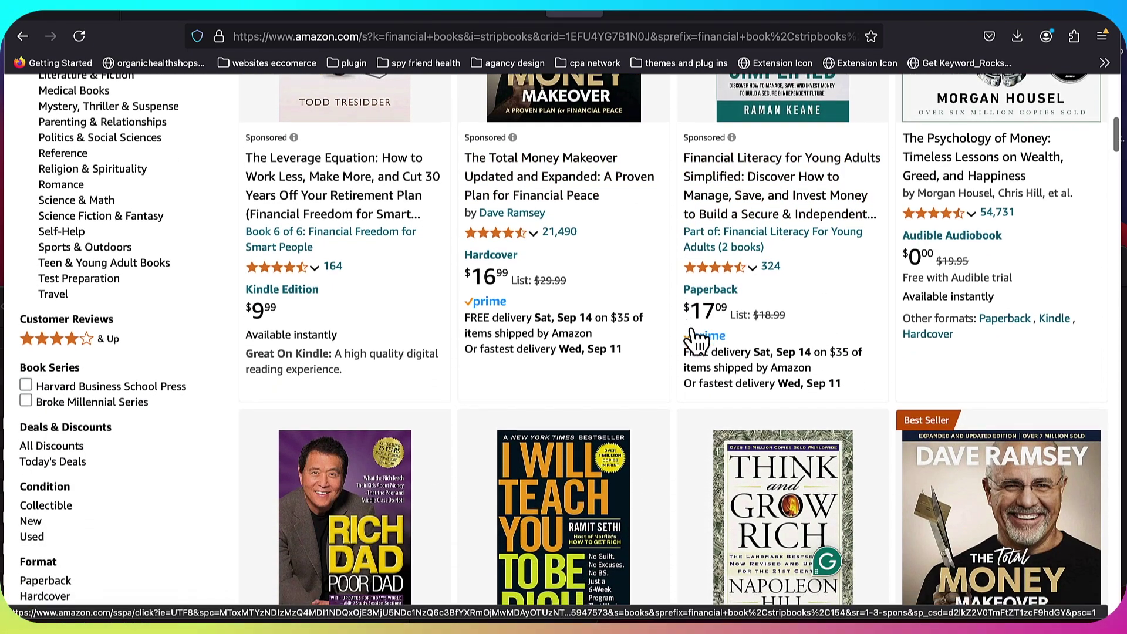
scroll(690, 330, "down", 2)
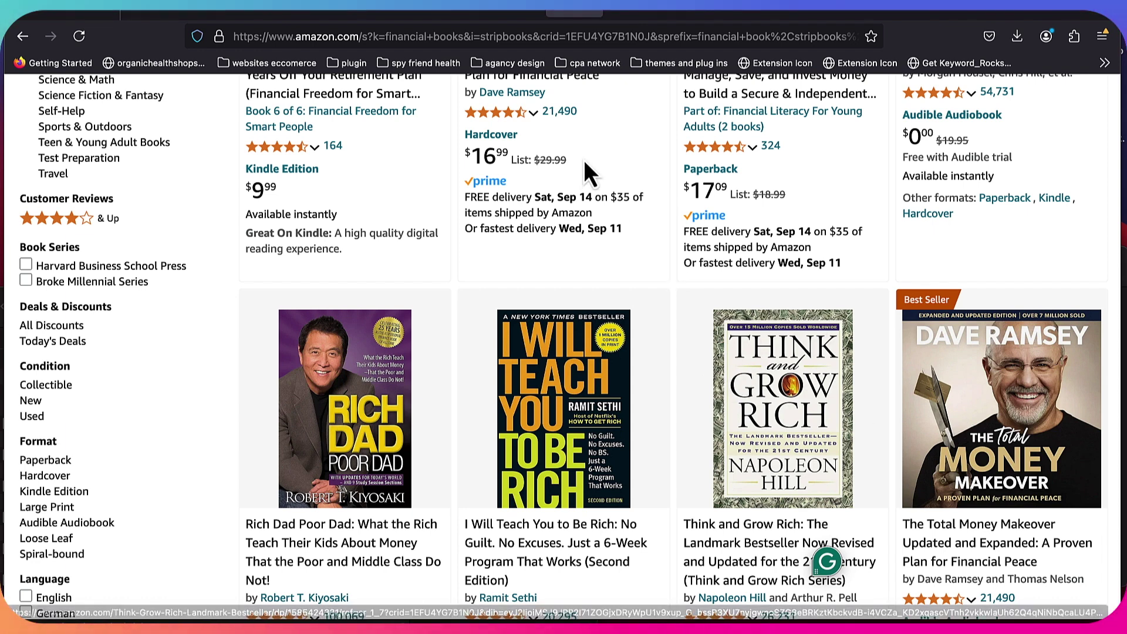
Switch to ChatGPT and view the Books folder among the files available for upload from the computer, without attaching any
left_click(508, 18)
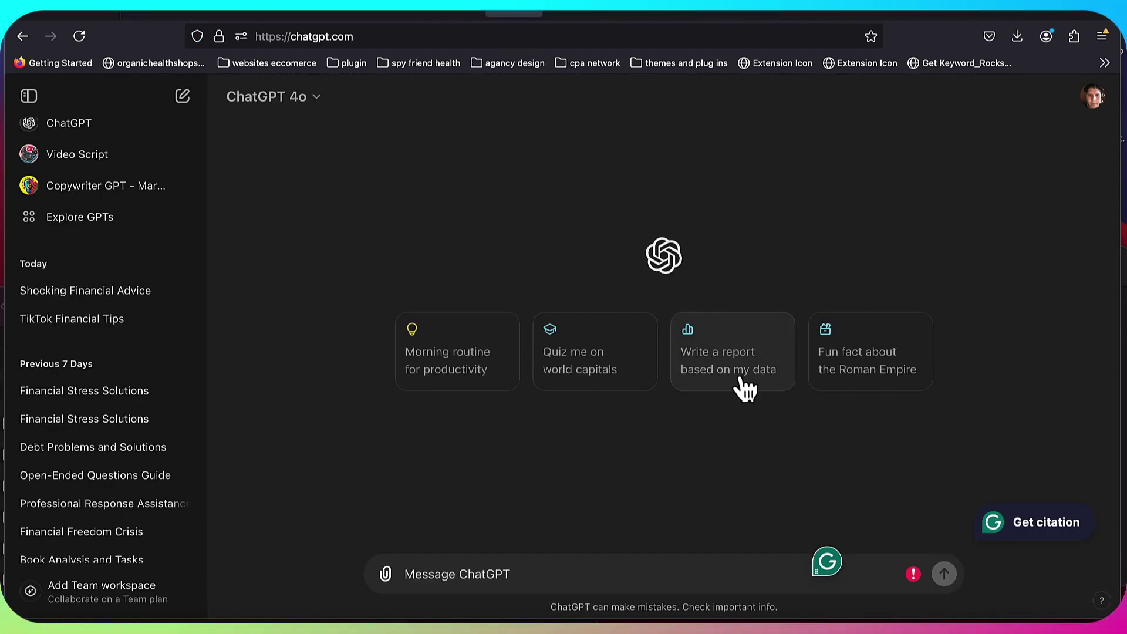
left_click(389, 578)
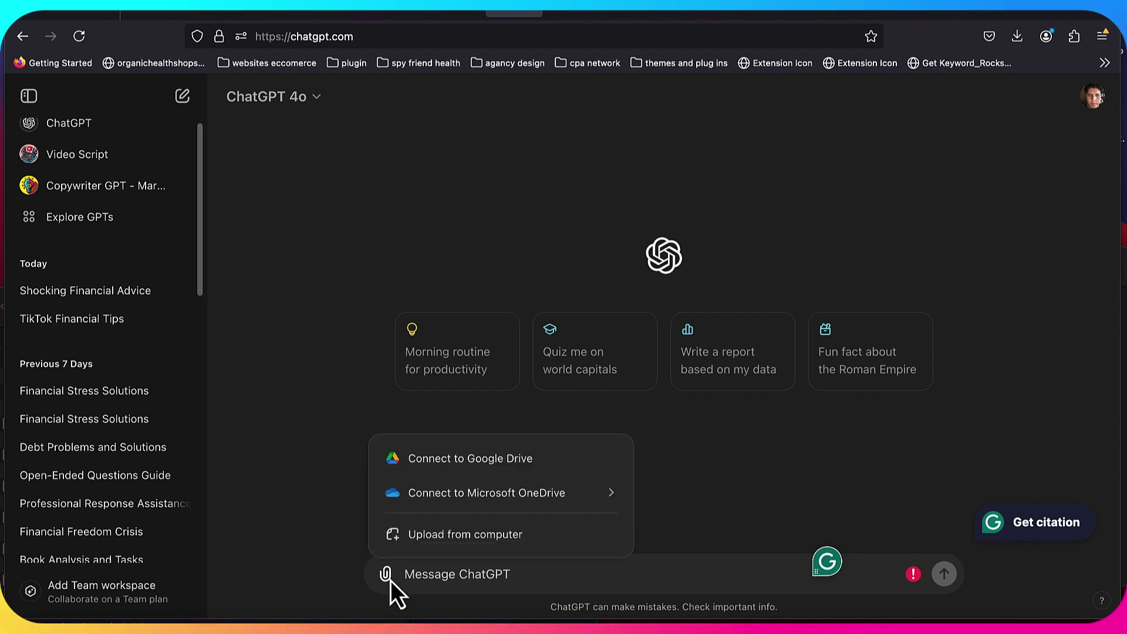
left_click(437, 536)
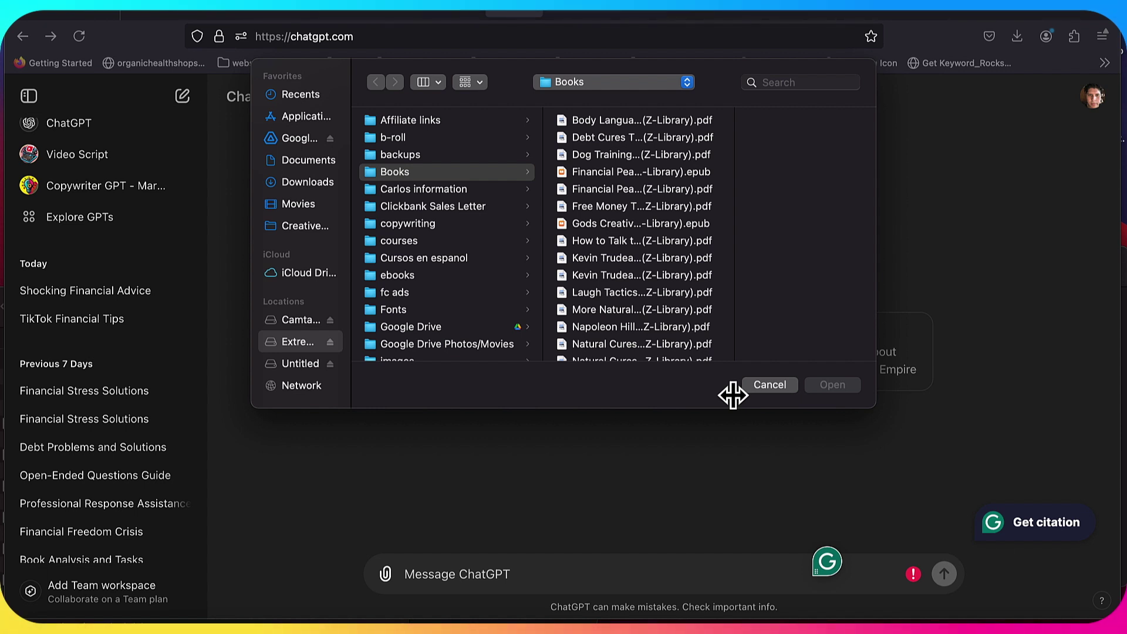
left_click(768, 387)
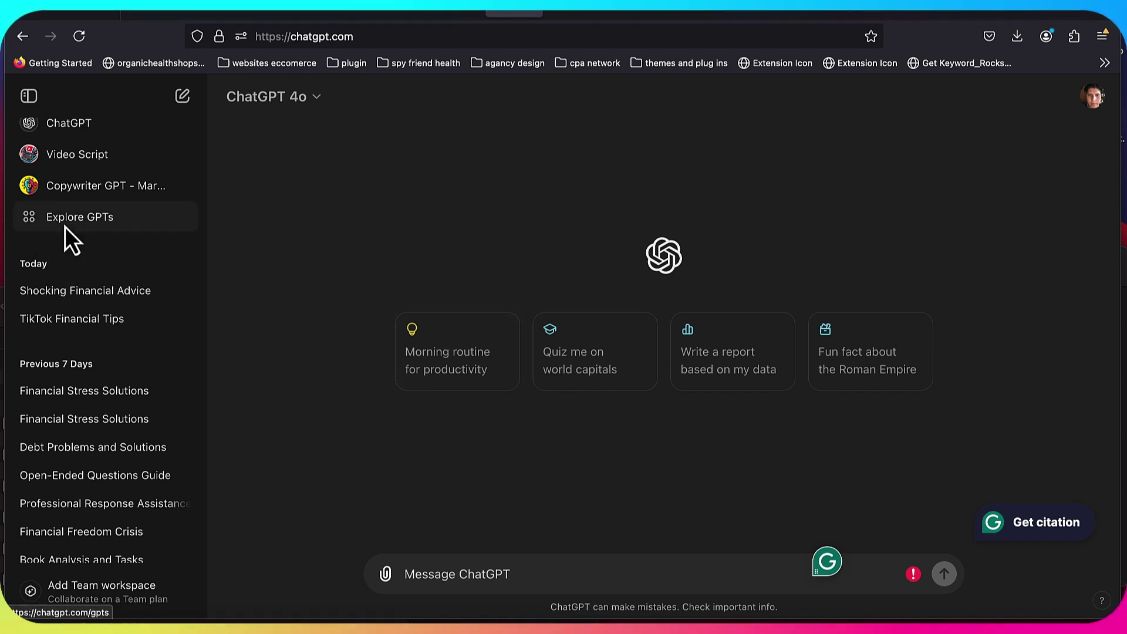
Open the "Shocking Financial Advice" chat and read the TikTok Video 7 script's hook, body and call to action
scroll(65, 228, "down", 1)
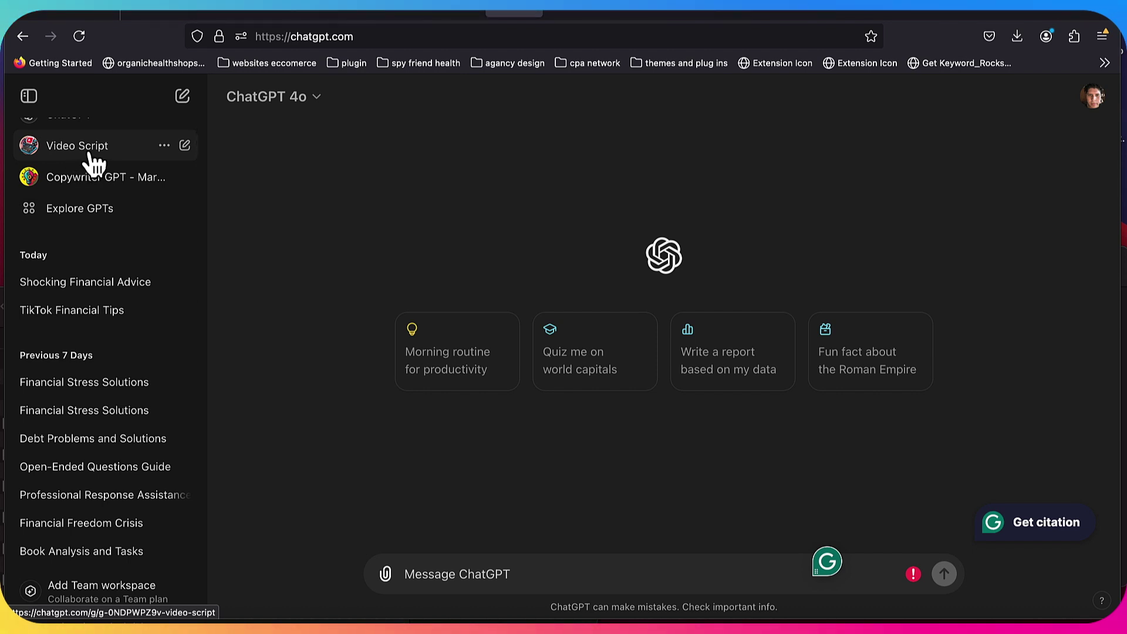
left_click(82, 289)
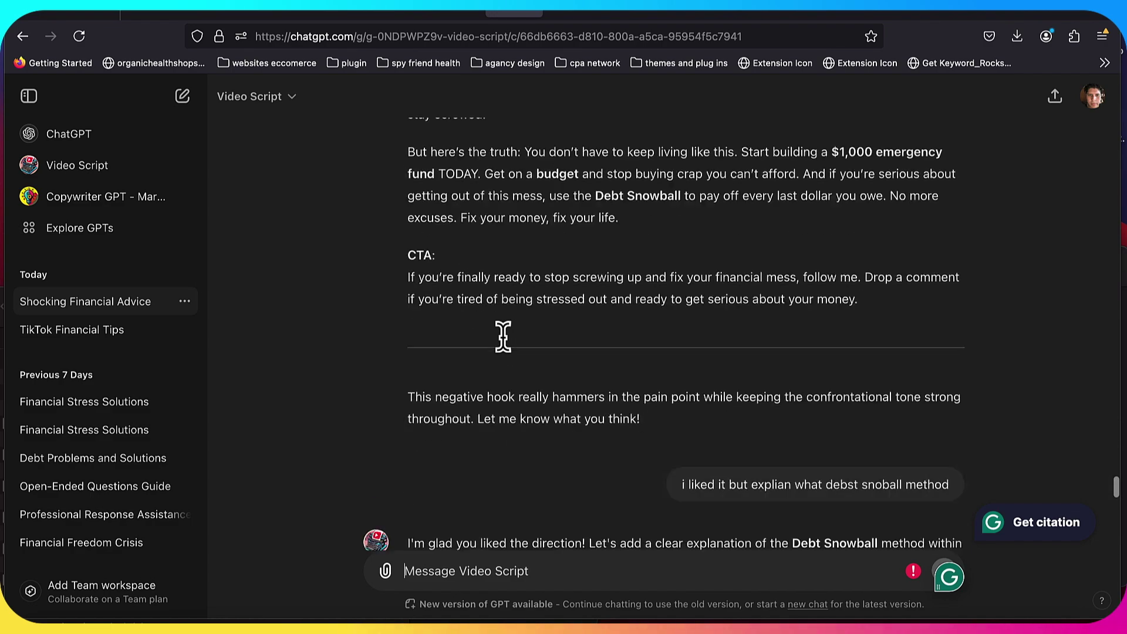
scroll(504, 340, "up", 3)
scroll(504, 338, "up", 5)
scroll(505, 343, "up", 2)
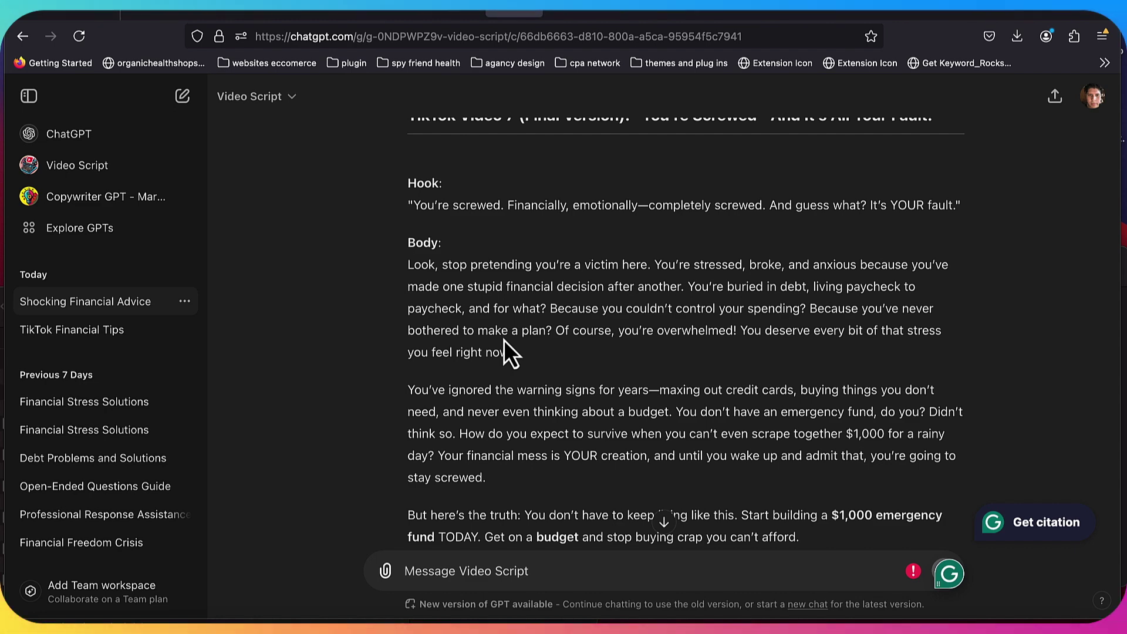
scroll(541, 320, "down", 15)
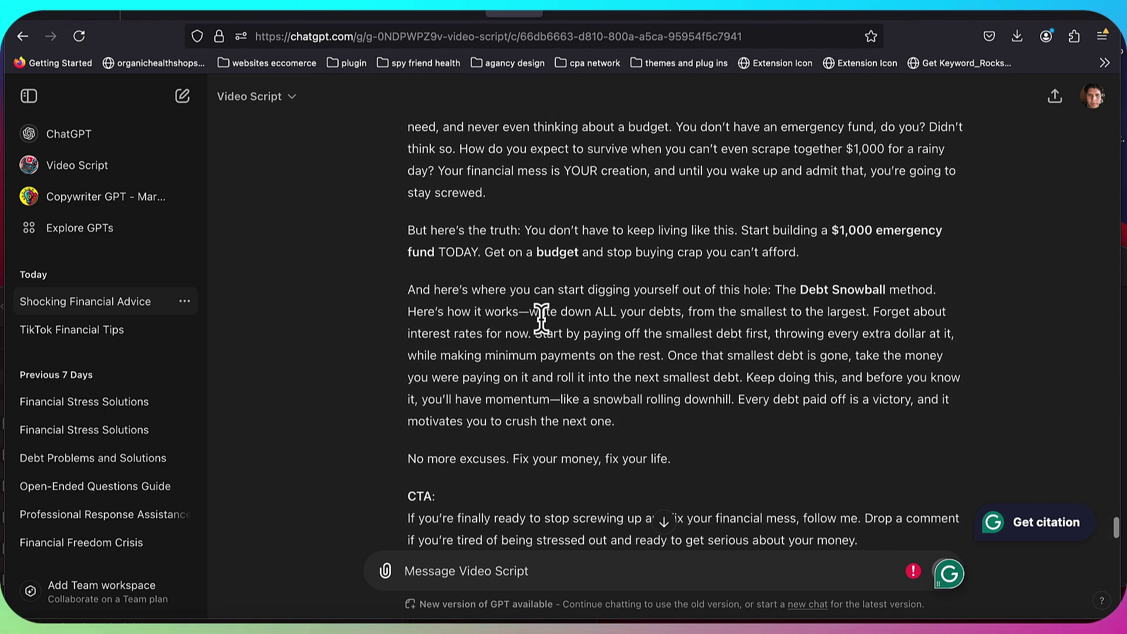
scroll(543, 322, "up", 15)
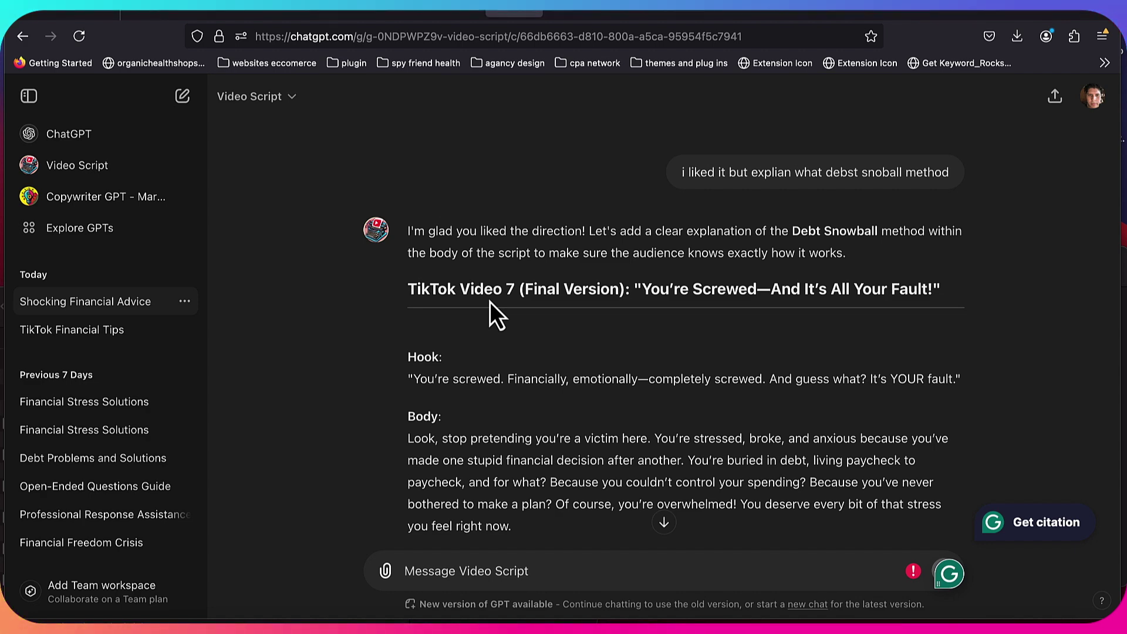
Switch to the TikTok Video 7 script in Google Docs and read the original text and its re-written version
scroll(490, 302, "down", 2)
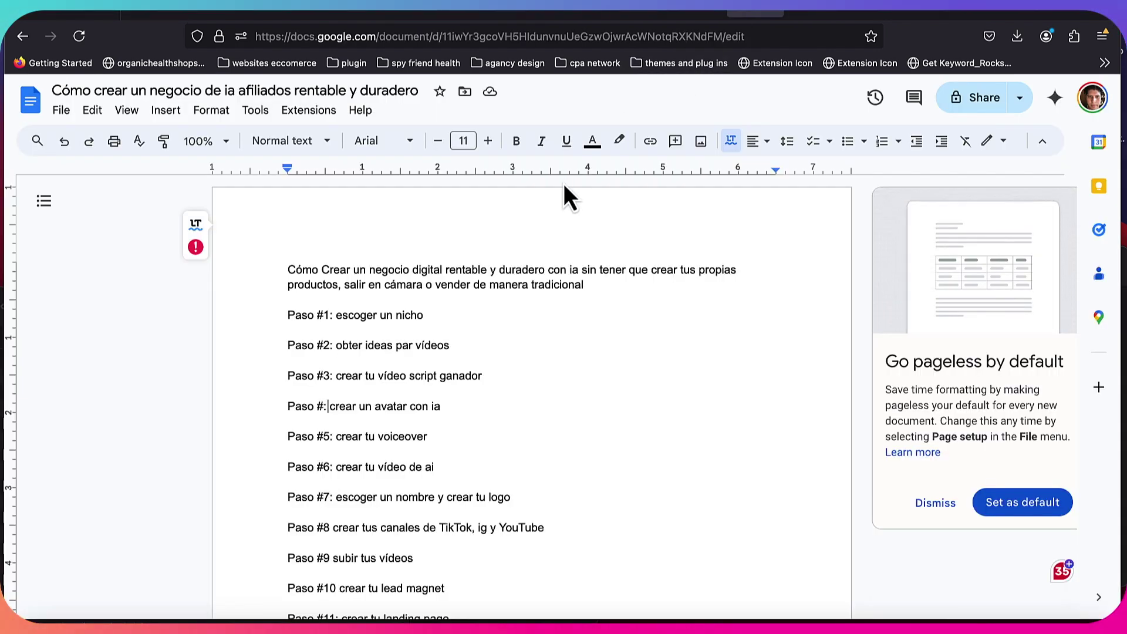
left_click(691, 20)
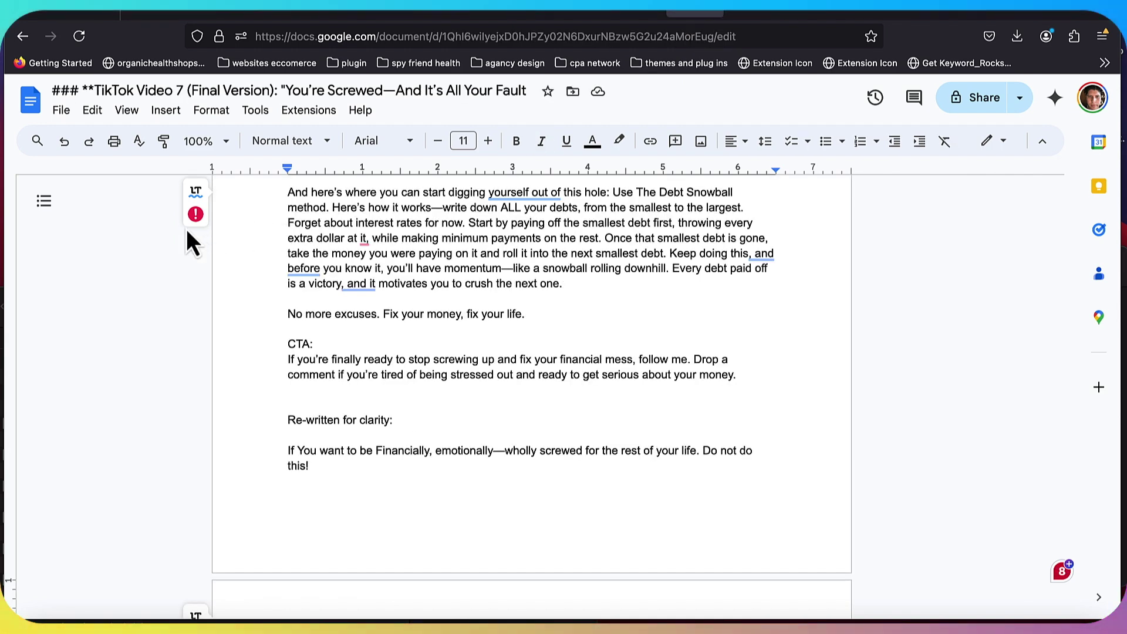
scroll(365, 319, "up", 5)
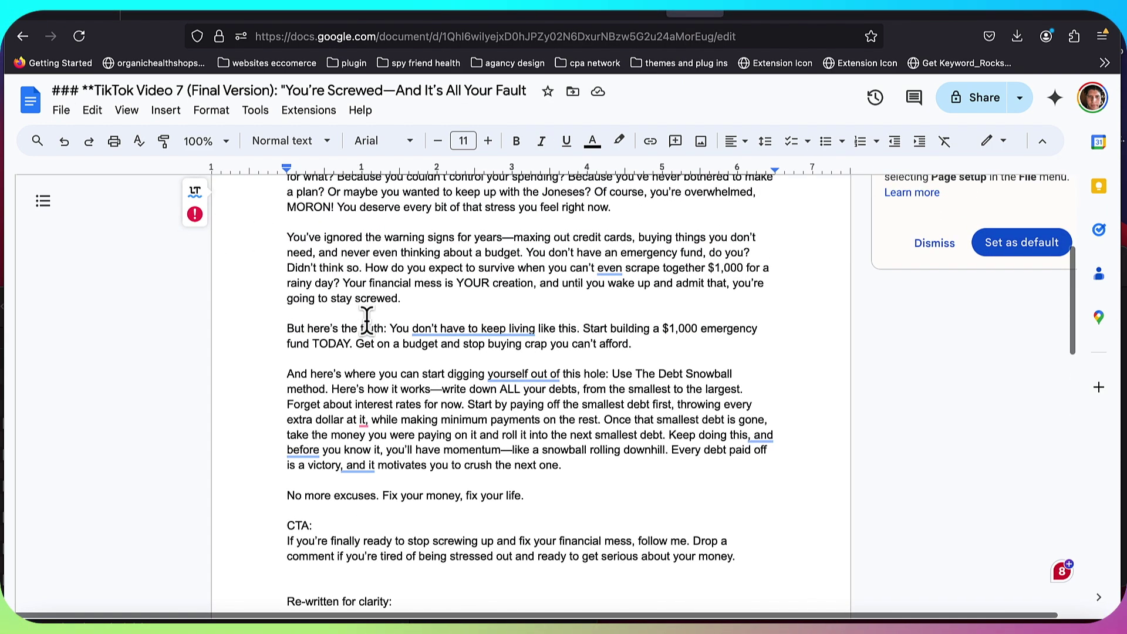
scroll(365, 320, "up", 2)
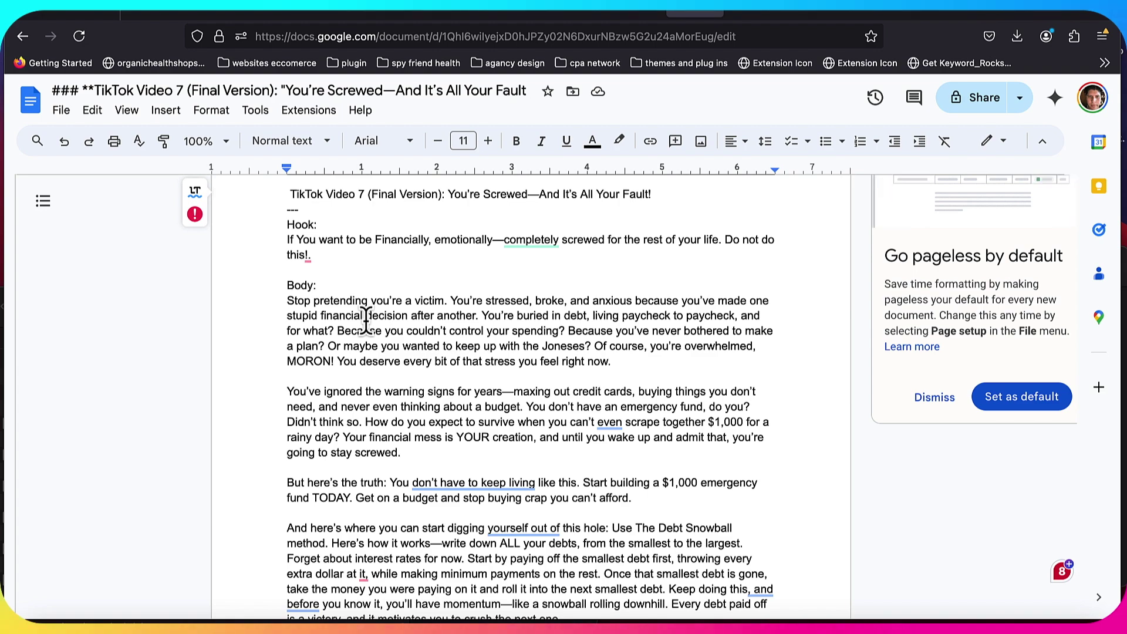
scroll(358, 322, "down", 20)
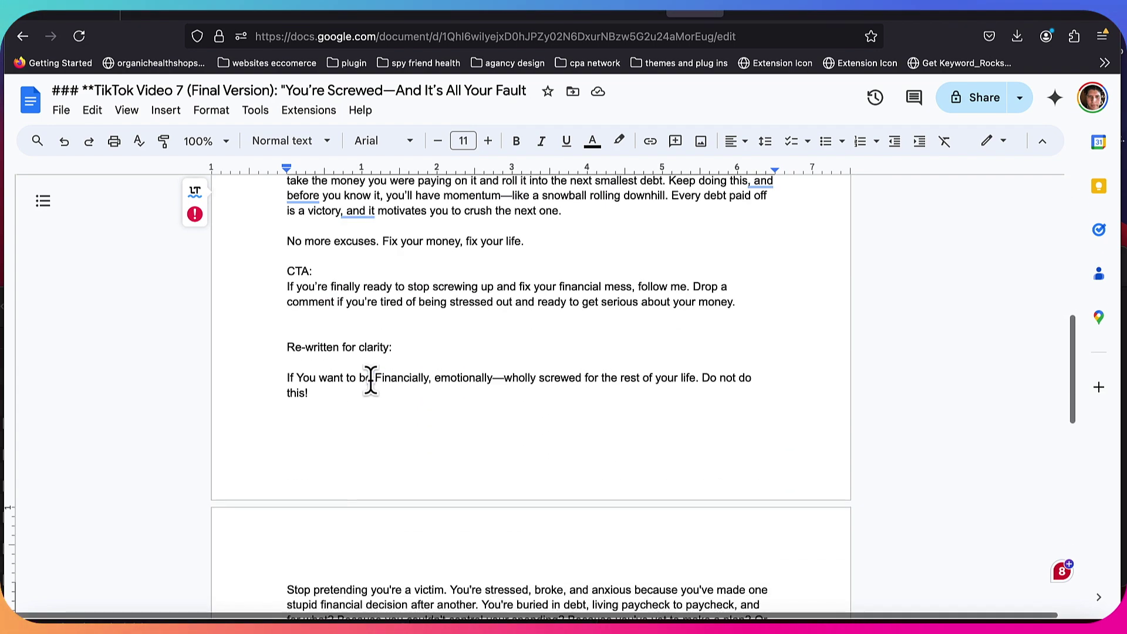
scroll(371, 382, "up", 5)
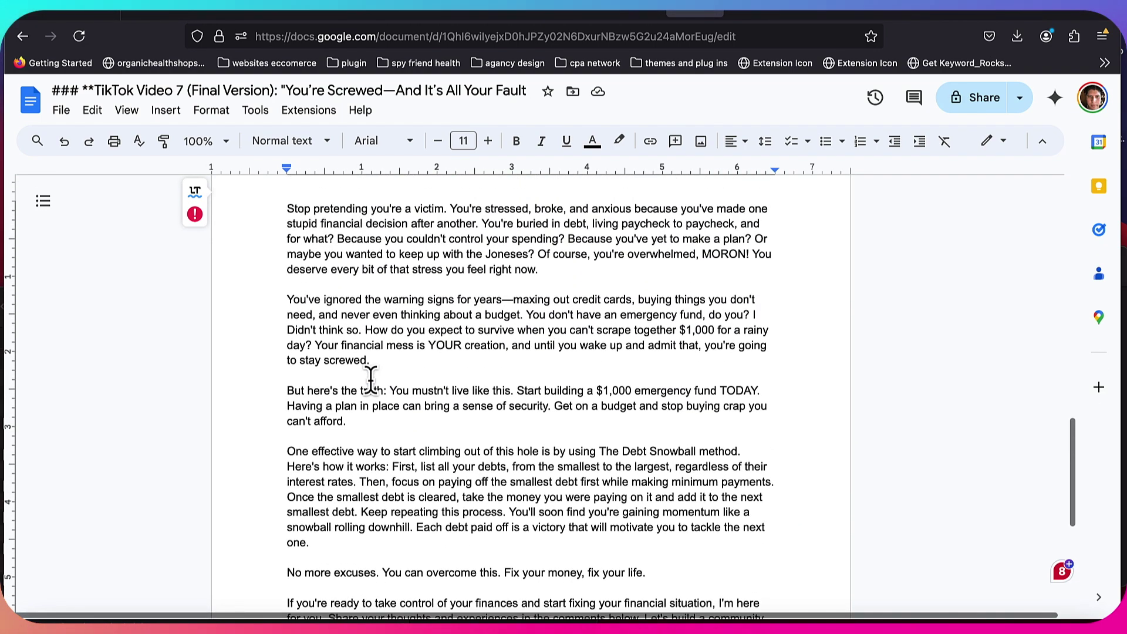
scroll(371, 381, "up", 1)
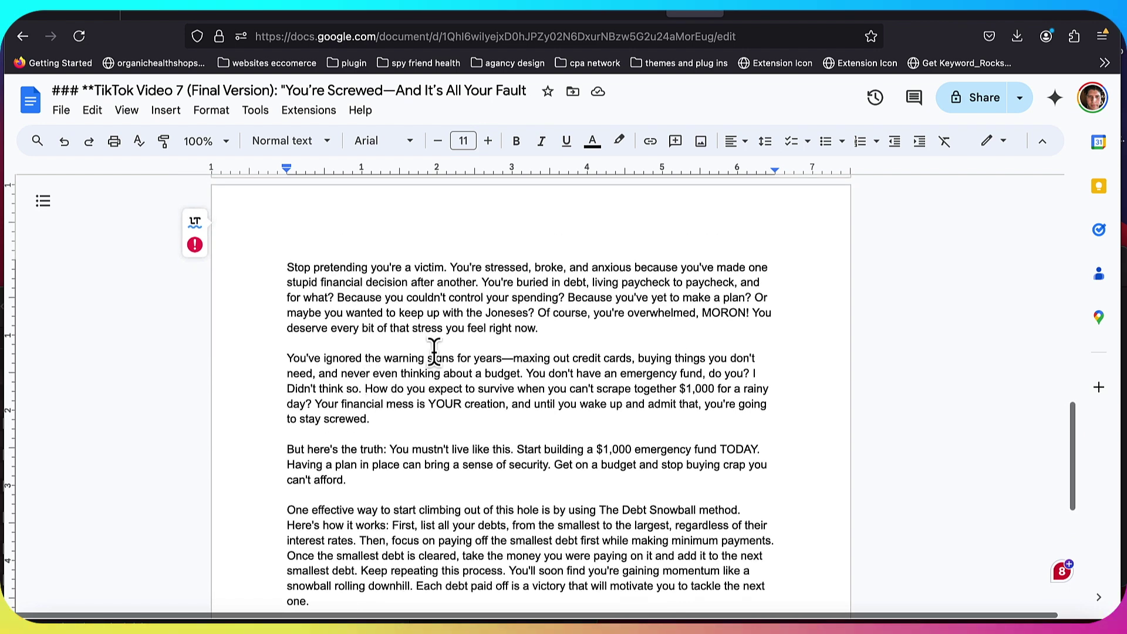
Switch to DupDub and start a new AI voiceover project
left_click(804, 11)
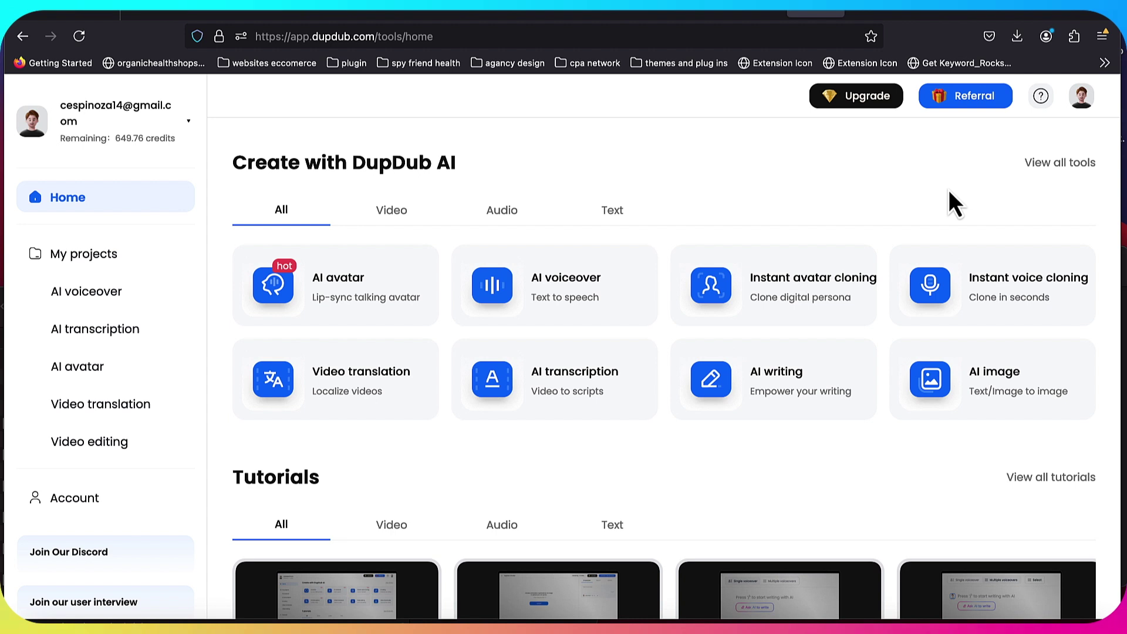
scroll(951, 202, "down", 1)
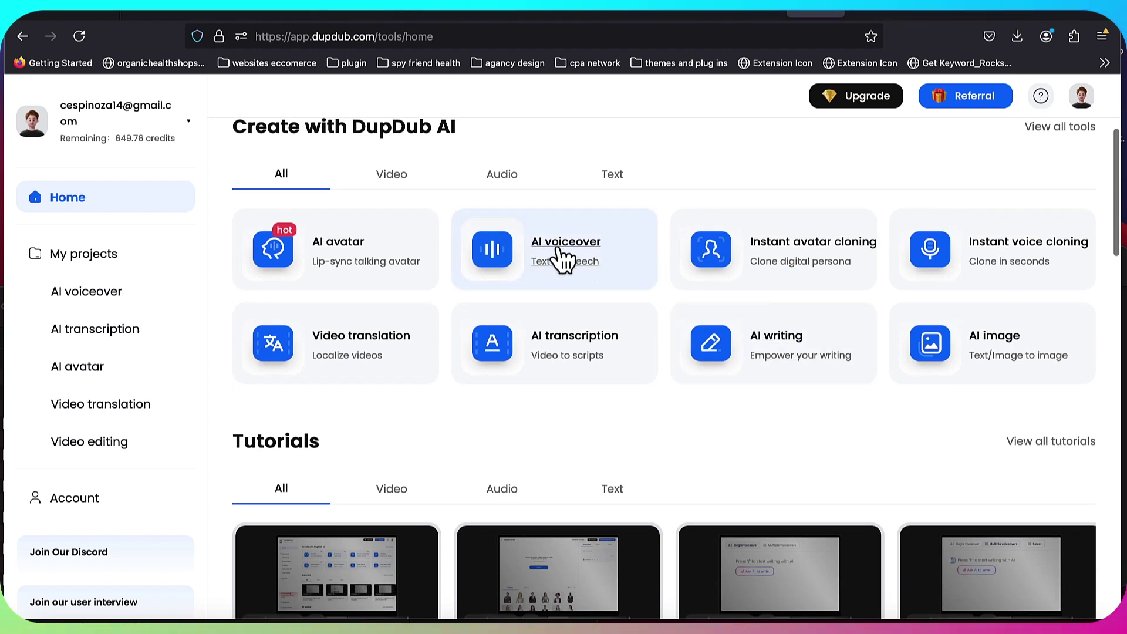
left_click(562, 257)
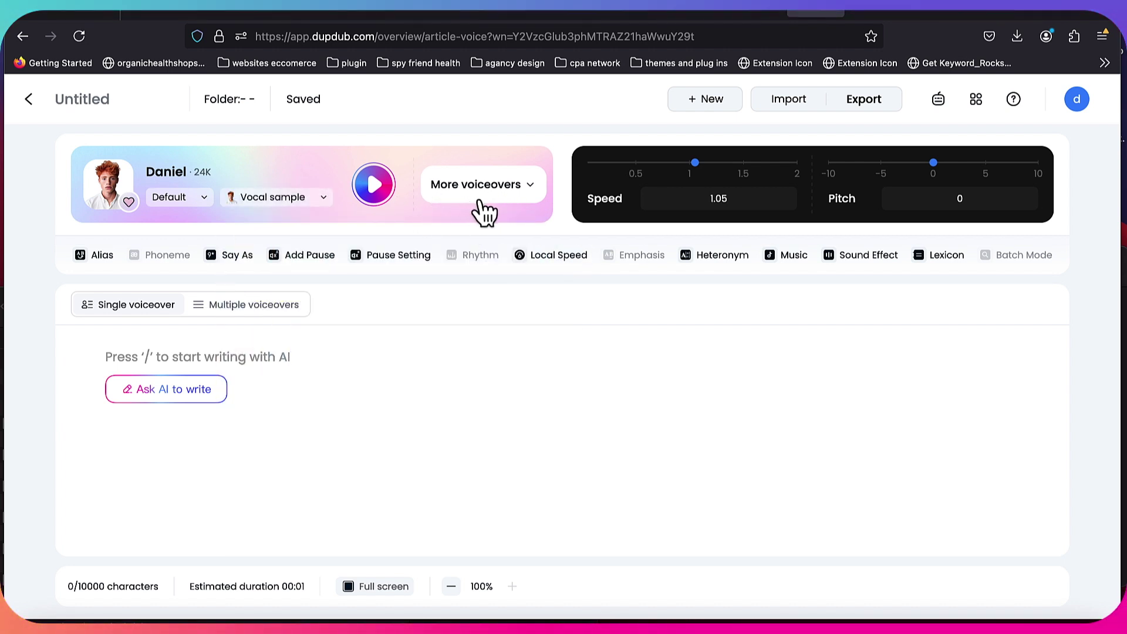
Browse the voiceover library, checking its gender, age and language filter options, and play the Daniel voice's Spanish sample
left_click(509, 203)
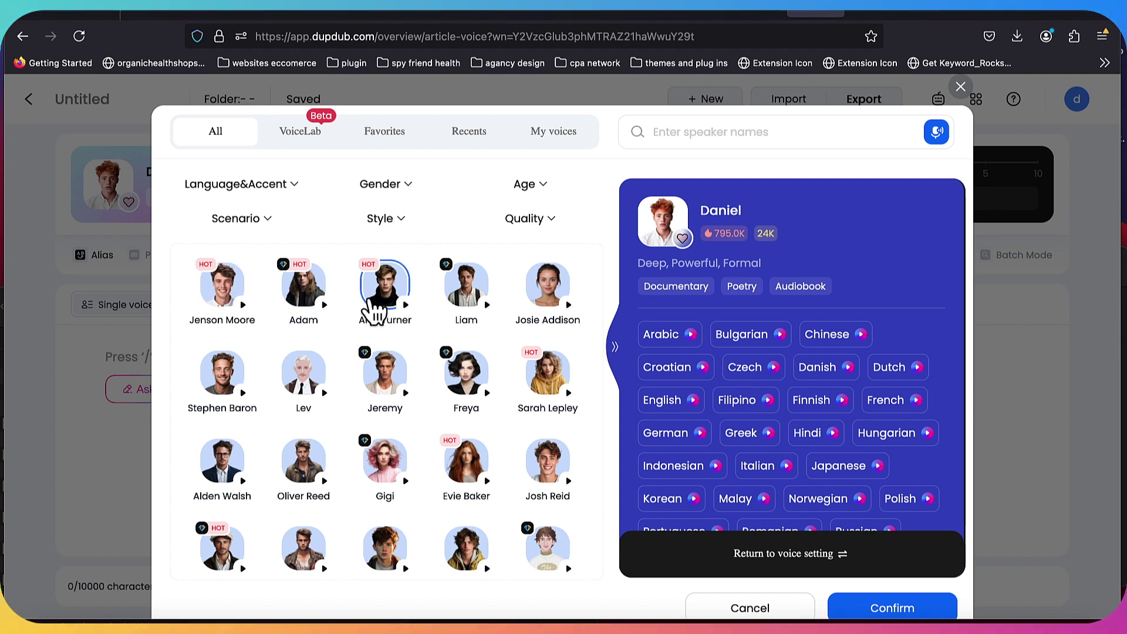
scroll(370, 305, "down", 4)
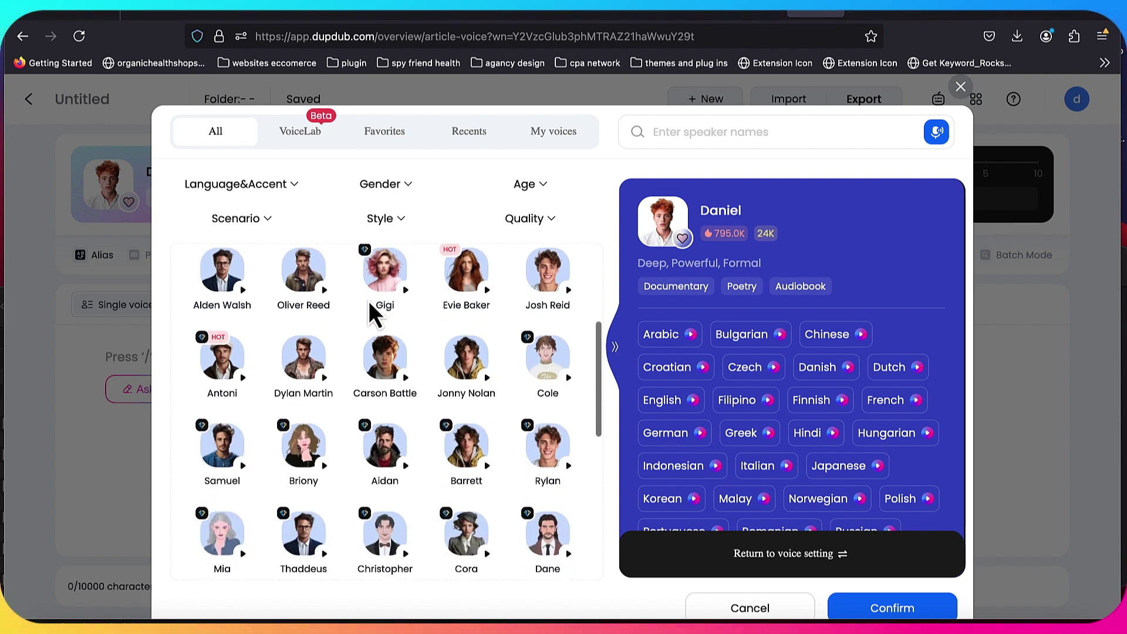
scroll(370, 312, "down", 1)
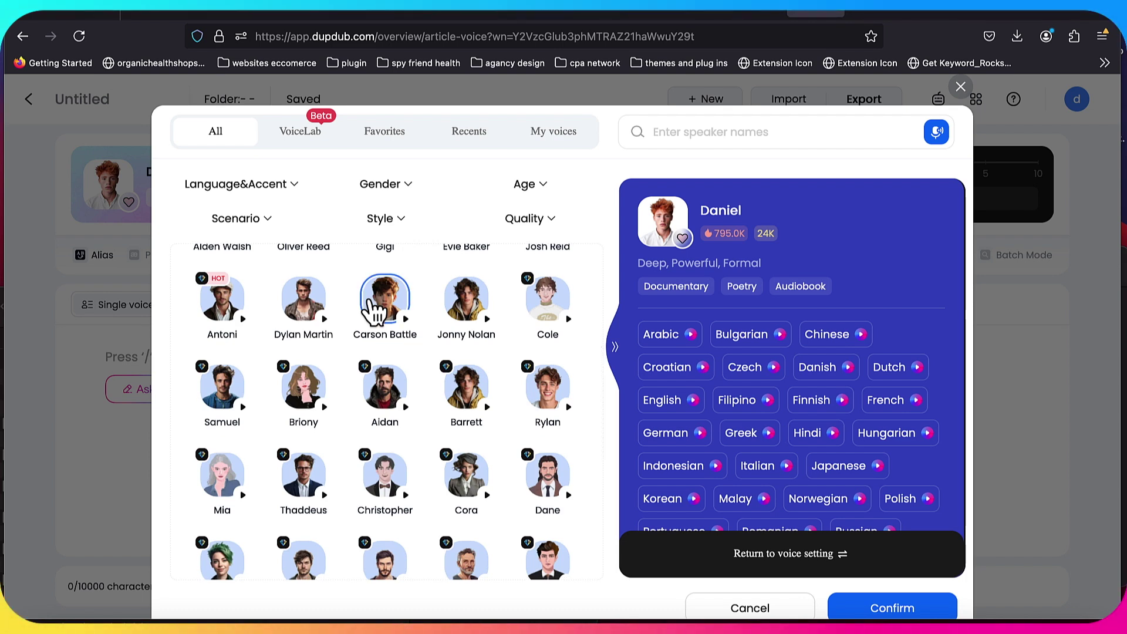
mouse_move(366, 216)
mouse_move(396, 192)
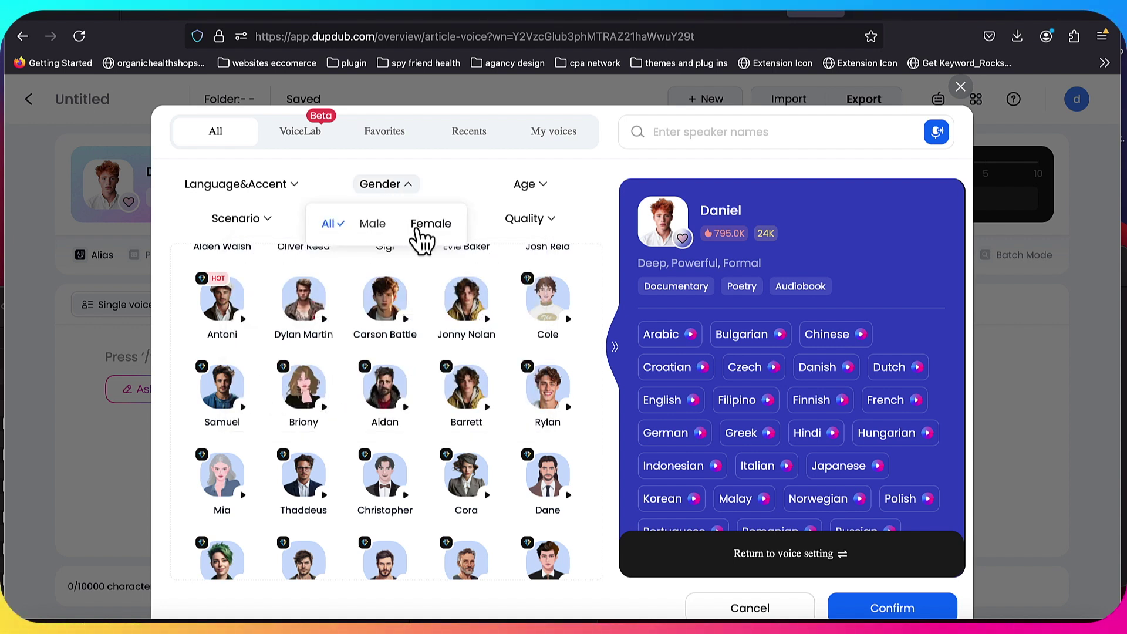
mouse_move(531, 195)
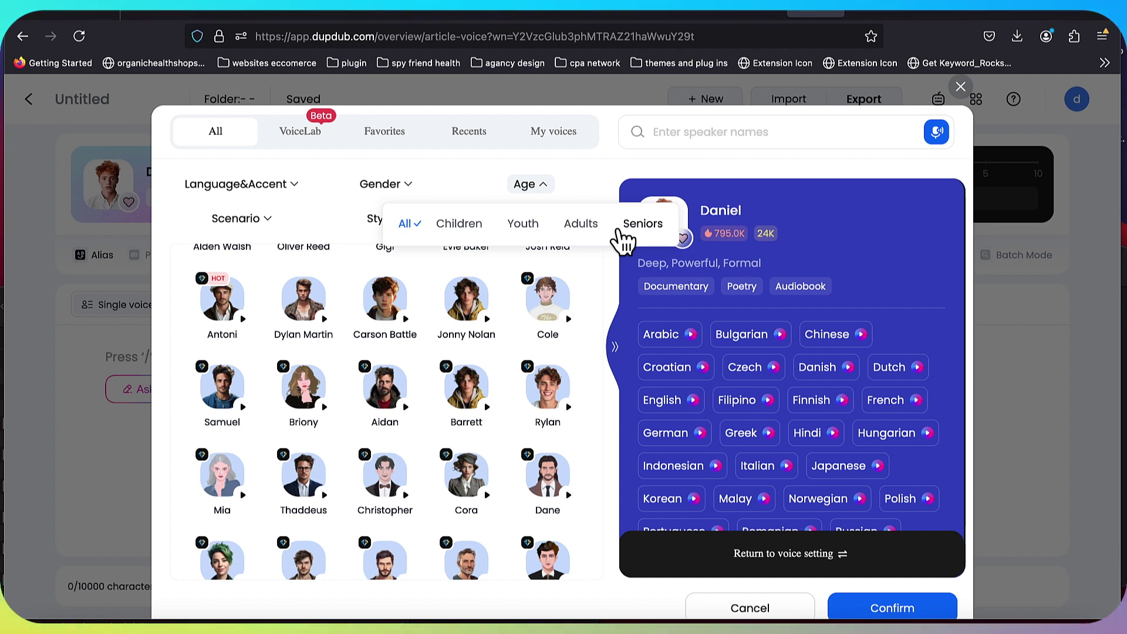
mouse_move(273, 189)
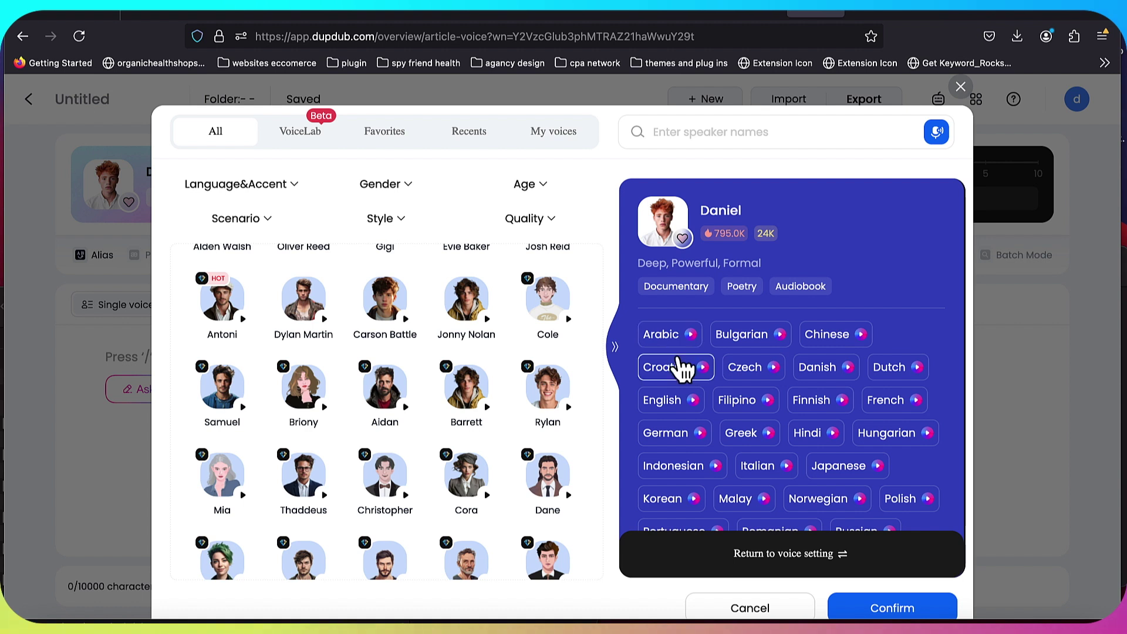
scroll(684, 418, "down", 3)
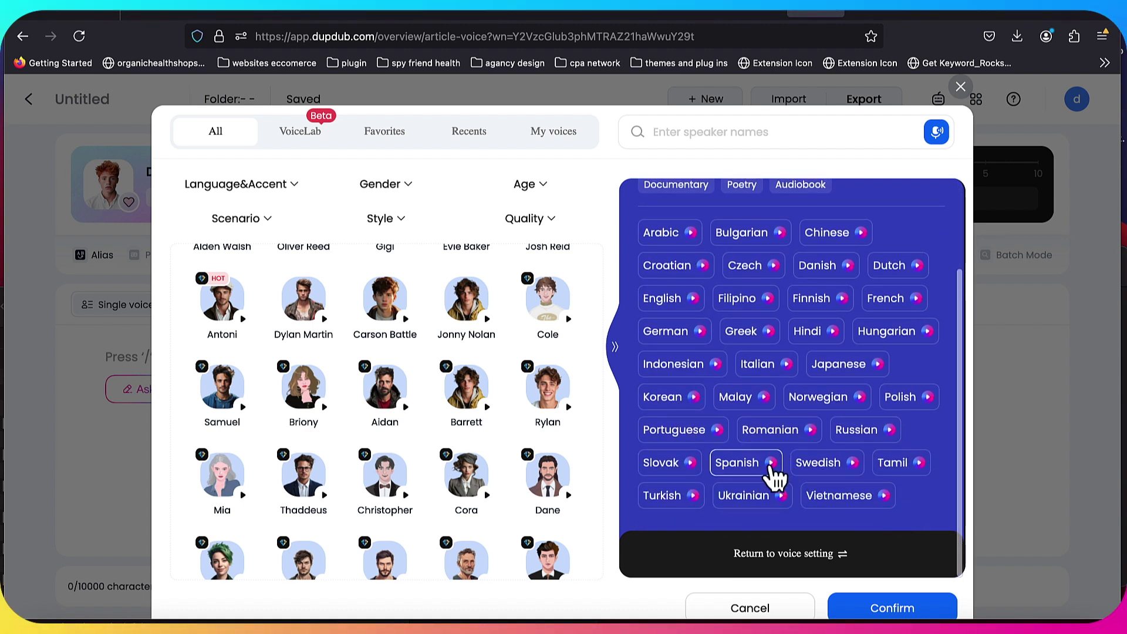
left_click(774, 465)
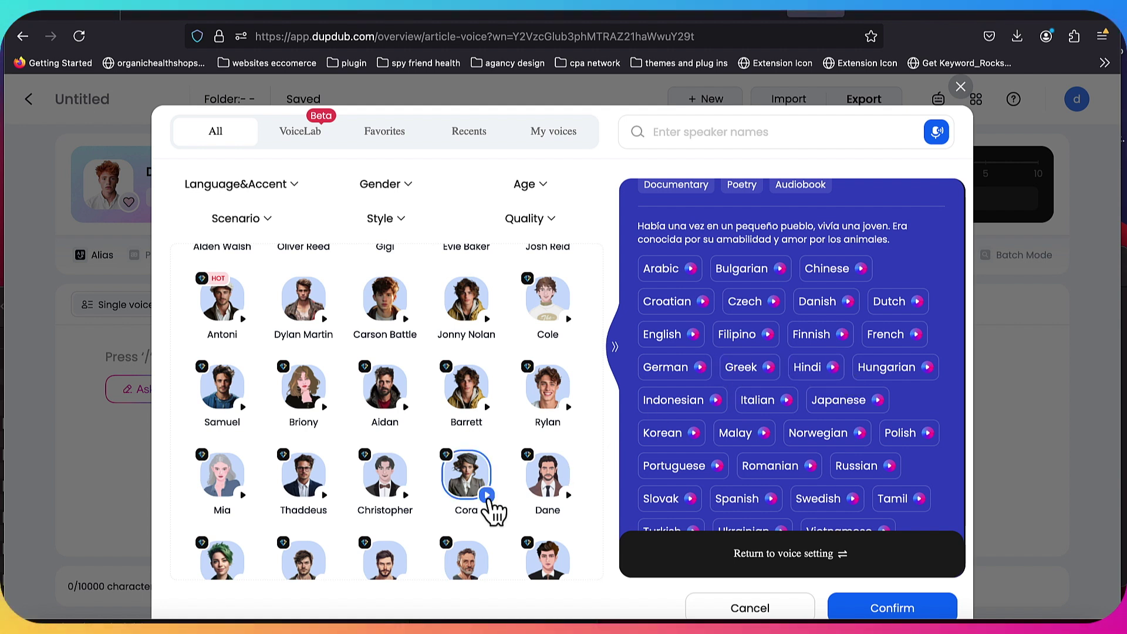
Examine the style and quality filter options and more of the listed voices, closing the voice library without choosing another voice
left_click(397, 225)
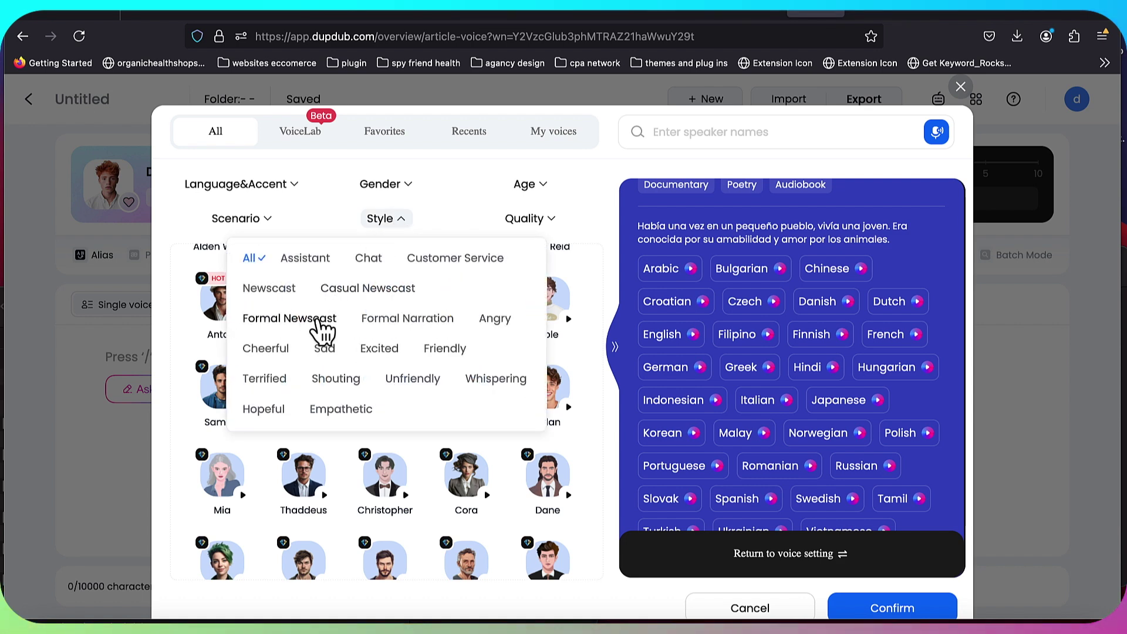
left_click(552, 222)
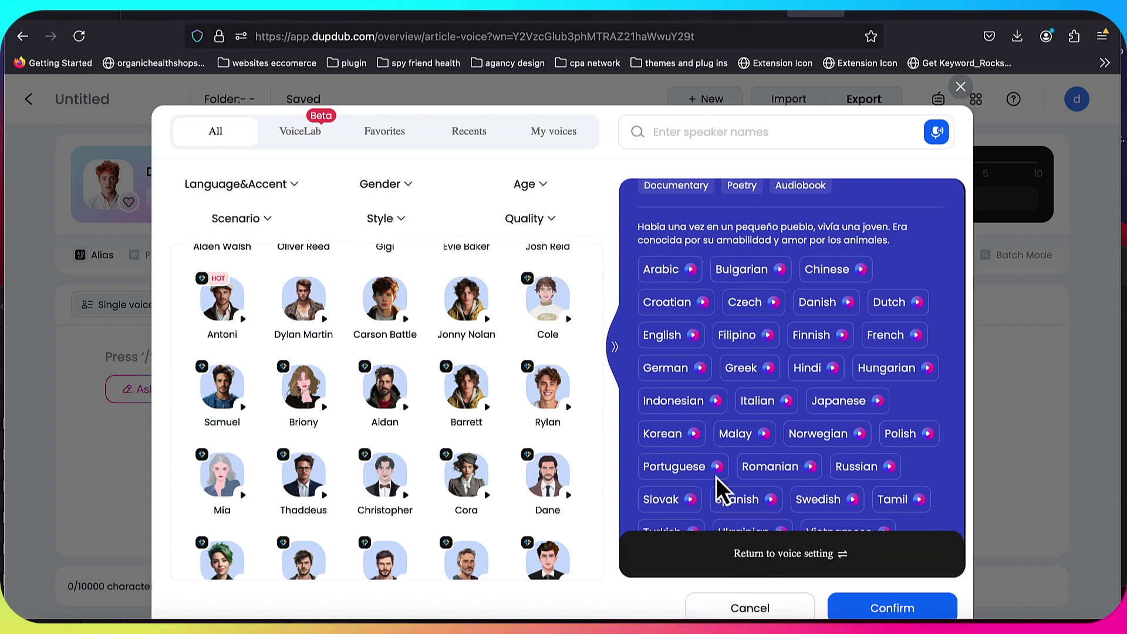
left_click(403, 402)
scroll(401, 404, "down", 1)
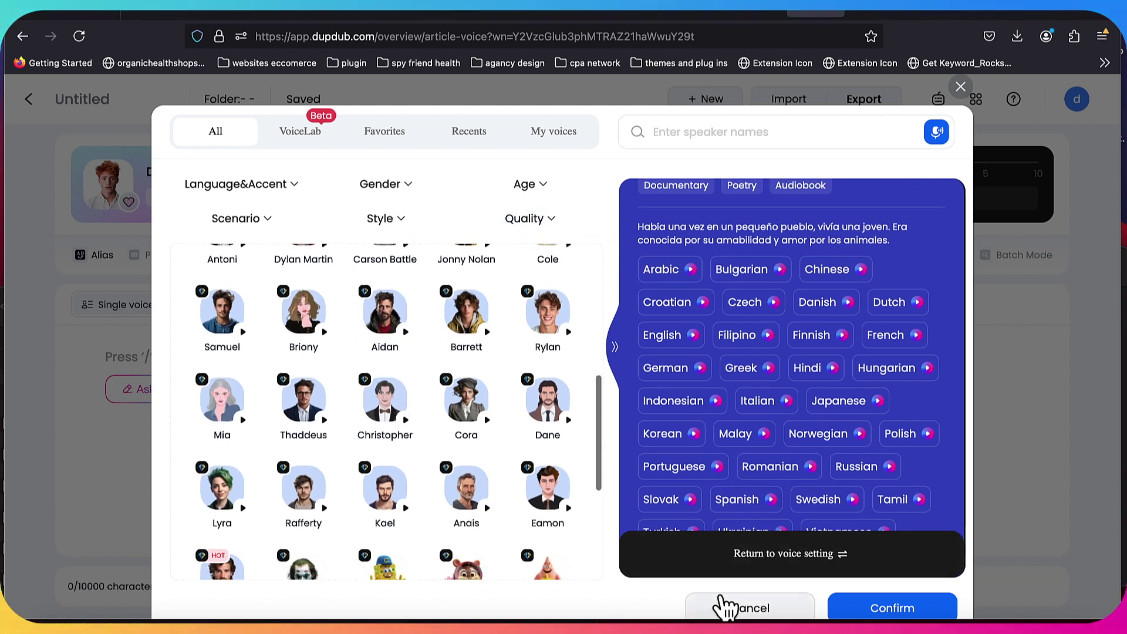
left_click(741, 606)
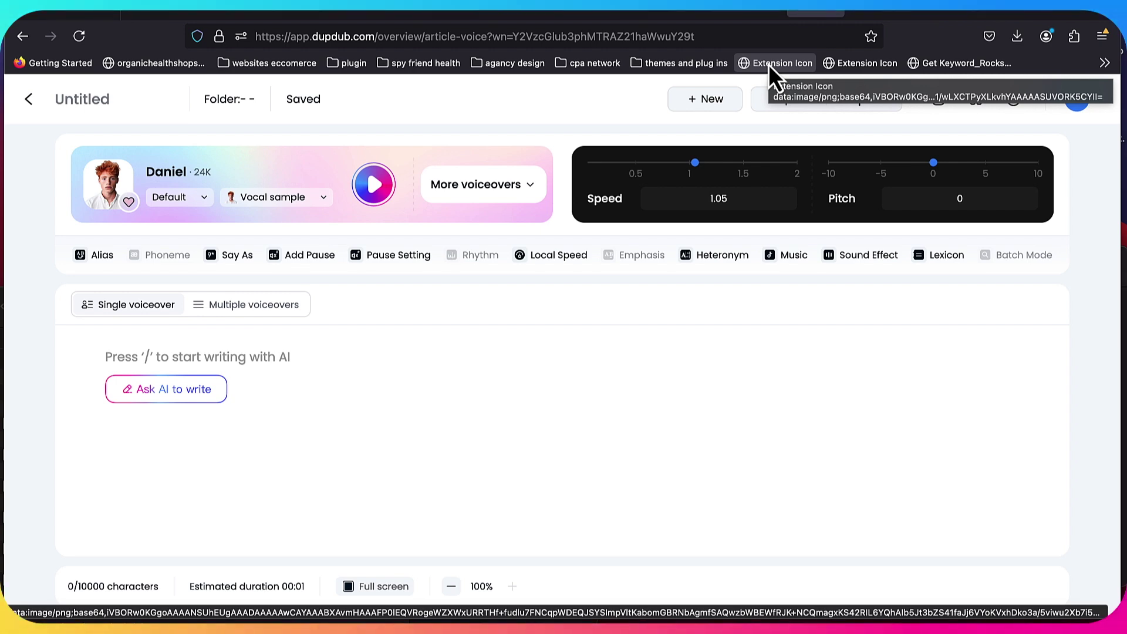
Copy the re-written hook "If You want to be Financially, emotionally—wholly screwed…" from the Google Docs script into the empty DupDub voiceover text
left_click(761, 12)
left_click(690, 11)
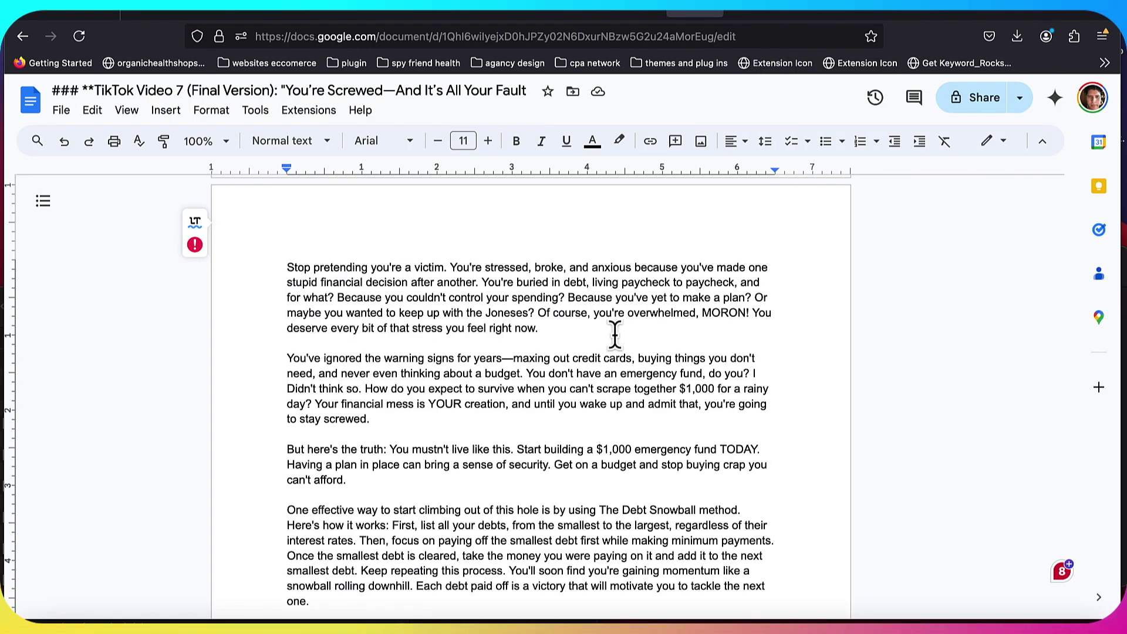
scroll(605, 343, "down", 4)
scroll(613, 329, "up", 4)
scroll(614, 328, "up", 3)
left_click_drag(283, 247, 304, 263)
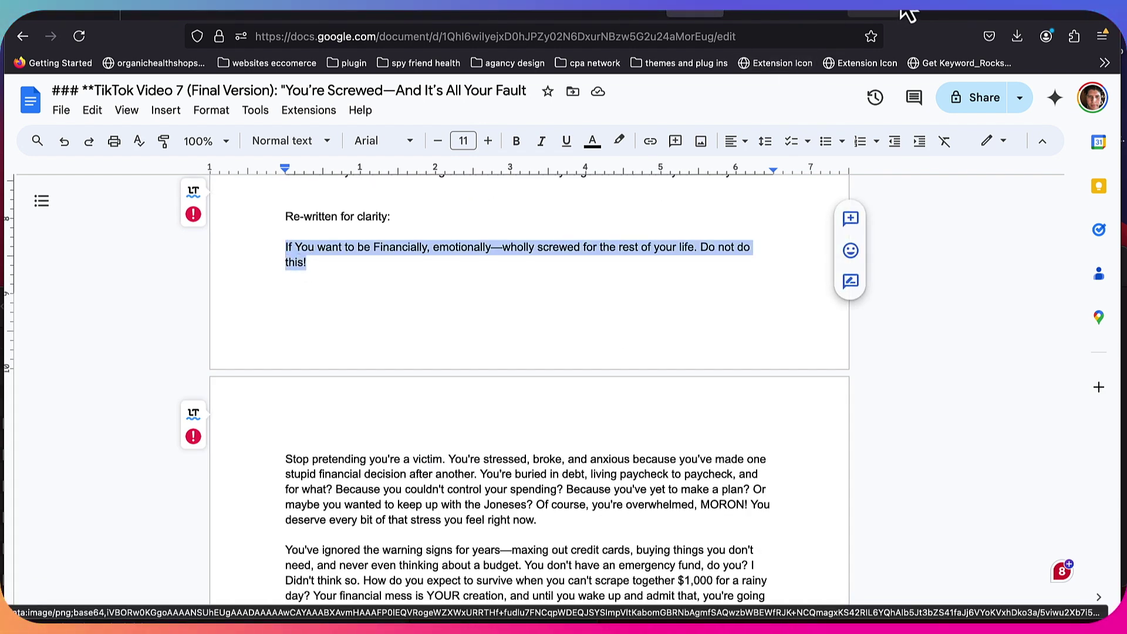
left_click(822, 12)
left_click(121, 357)
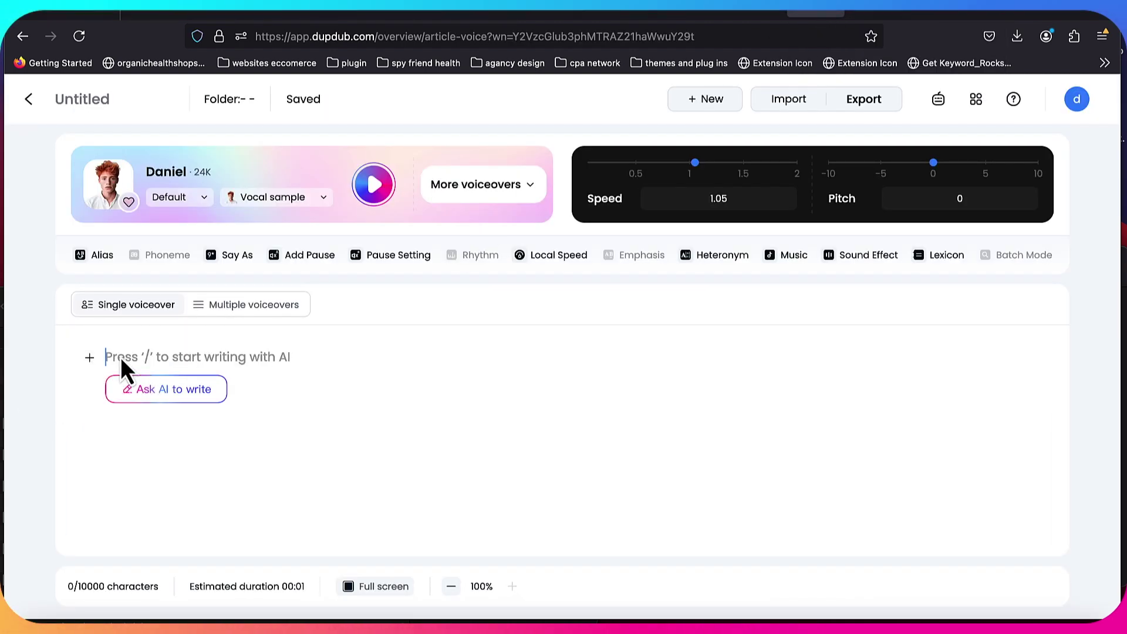
type("If You want to be Financially, emotionally—wholly screwed for the rest of your life. Do not do this!")
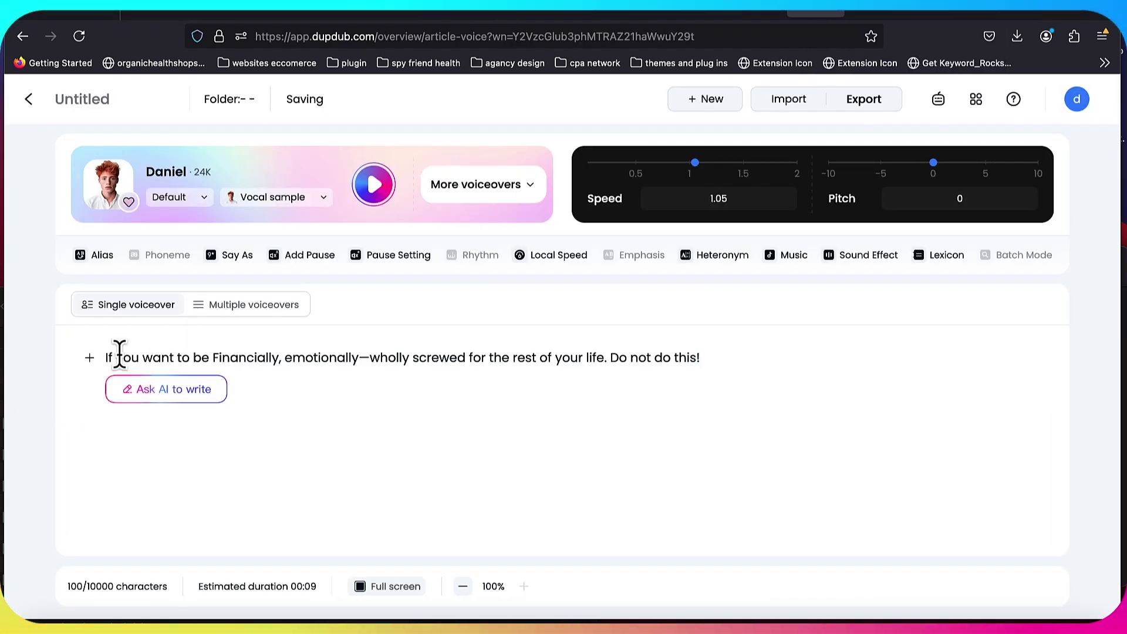
Copy the re-written "Stop pretending you're a victim" paragraph from the Google Docs script and append it to the voiceover text in DupDub
key("ctrl+shift+Tab")
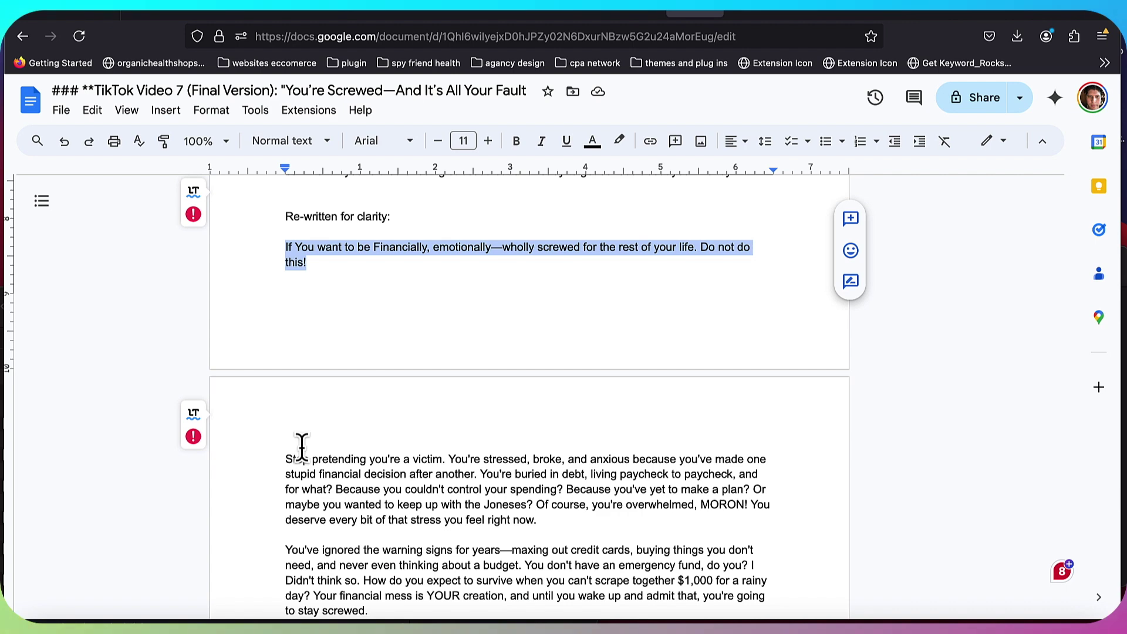
scroll(294, 441, "down", 2)
left_click_drag(284, 418, 538, 481)
key("ctrl+c")
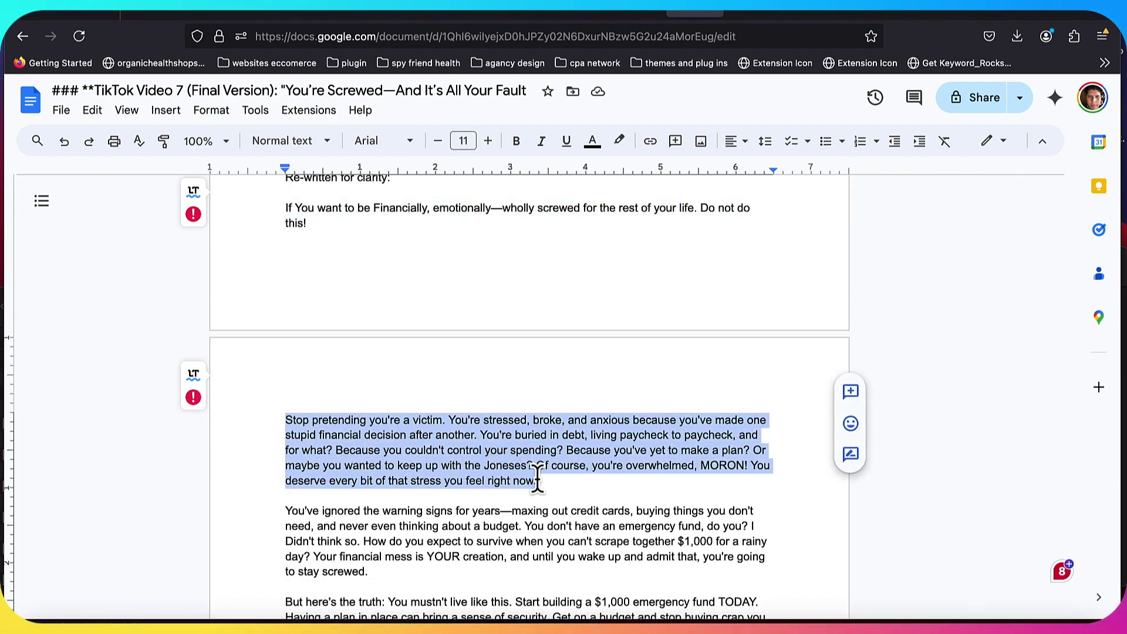
key("ctrl+Tab")
key("ctrl+v")
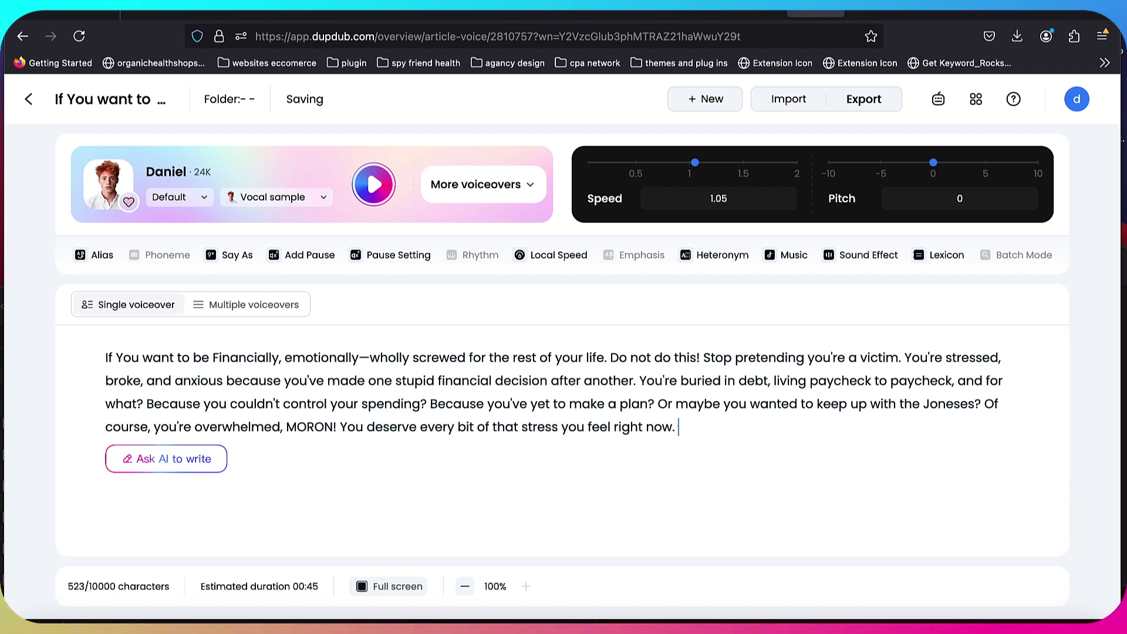
Append the "You've ignored the warning signs" paragraph and the following re-written paragraphs from the Google Docs script to the DupDub voiceover text
key("ctrl+shift+Tab")
left_click_drag(285, 333, 369, 395)
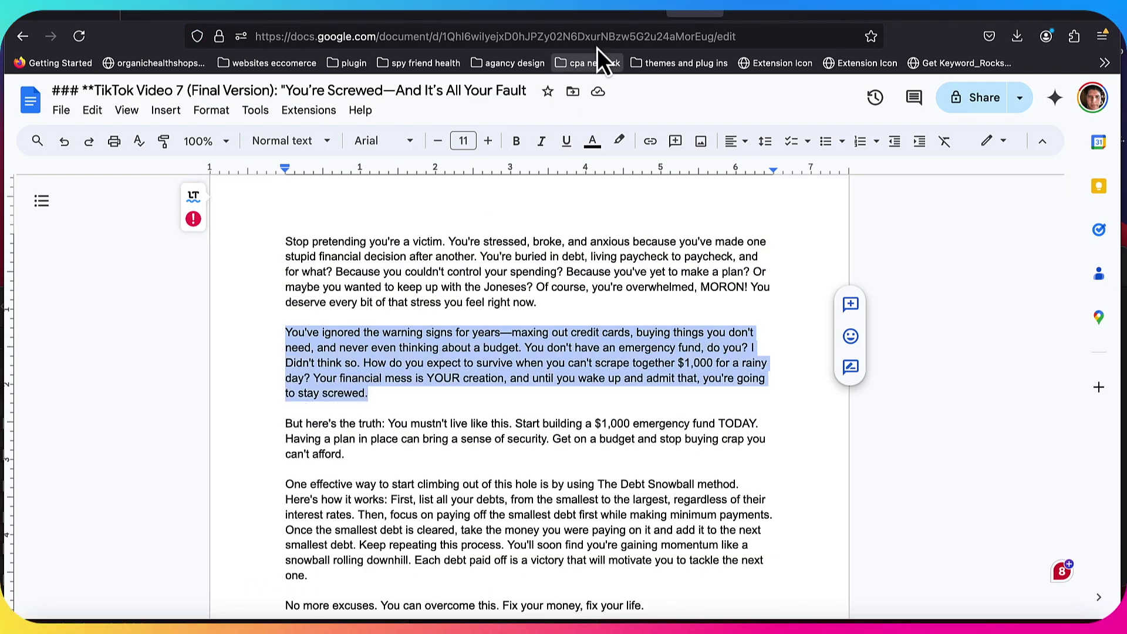
left_click(811, 13)
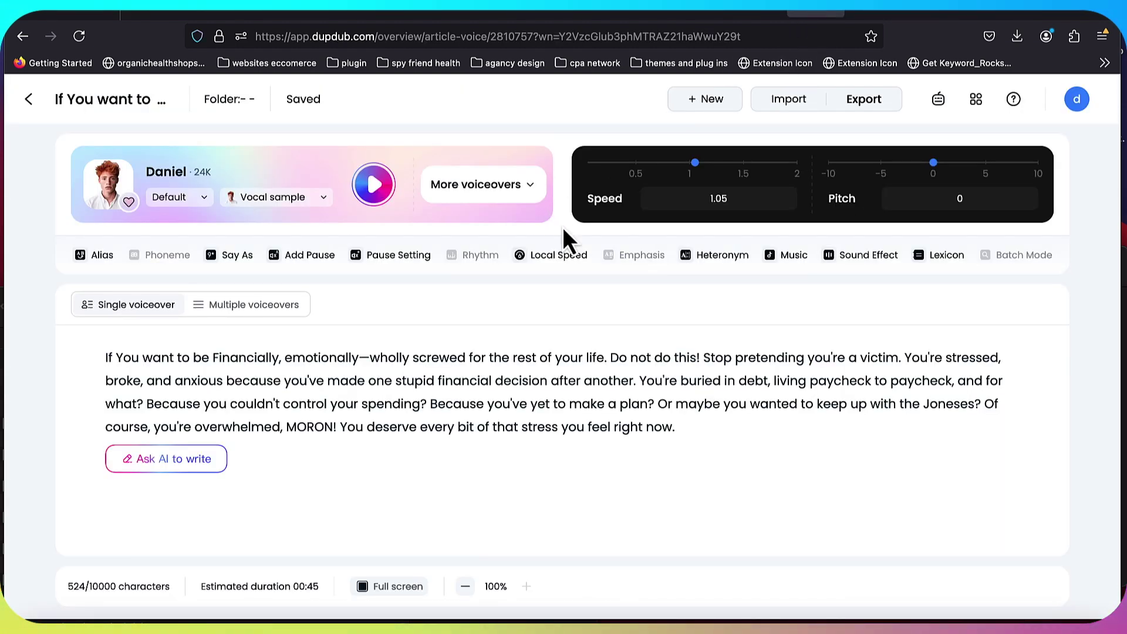
left_click(684, 429)
key("ctrl+v")
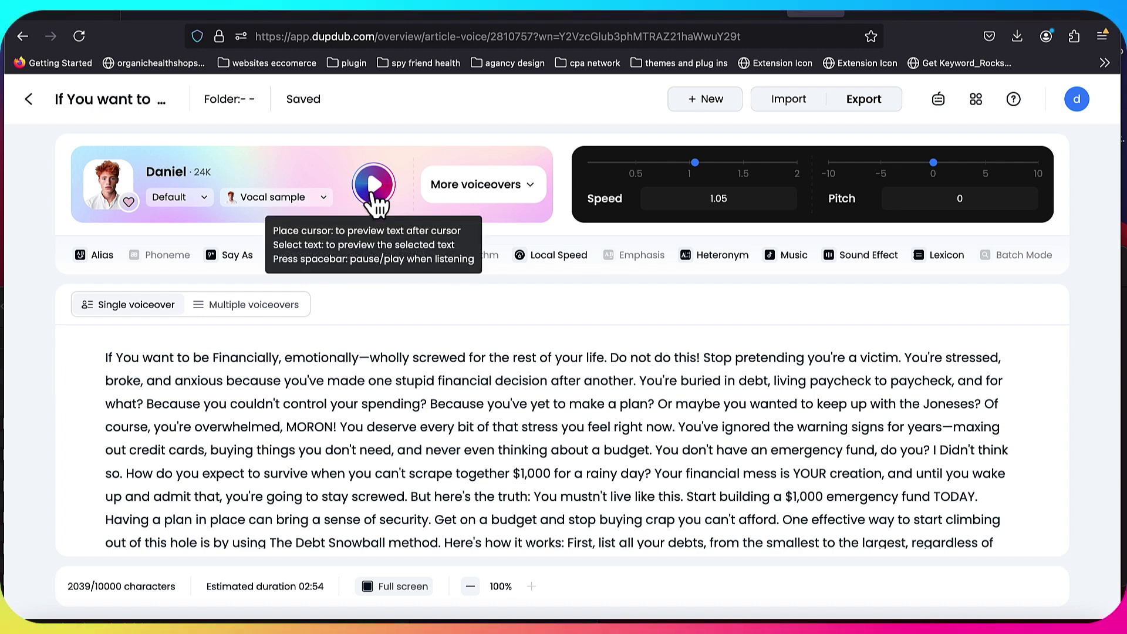
Play a preview of the voiceover text with the Daniel voice
left_click(715, 205)
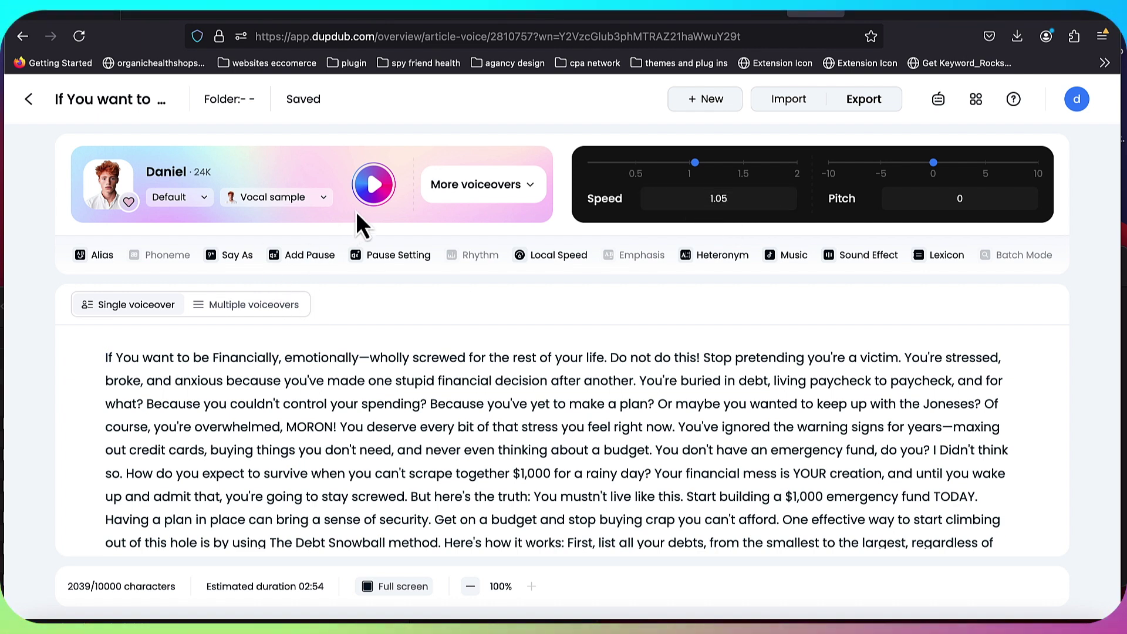
left_click(372, 193)
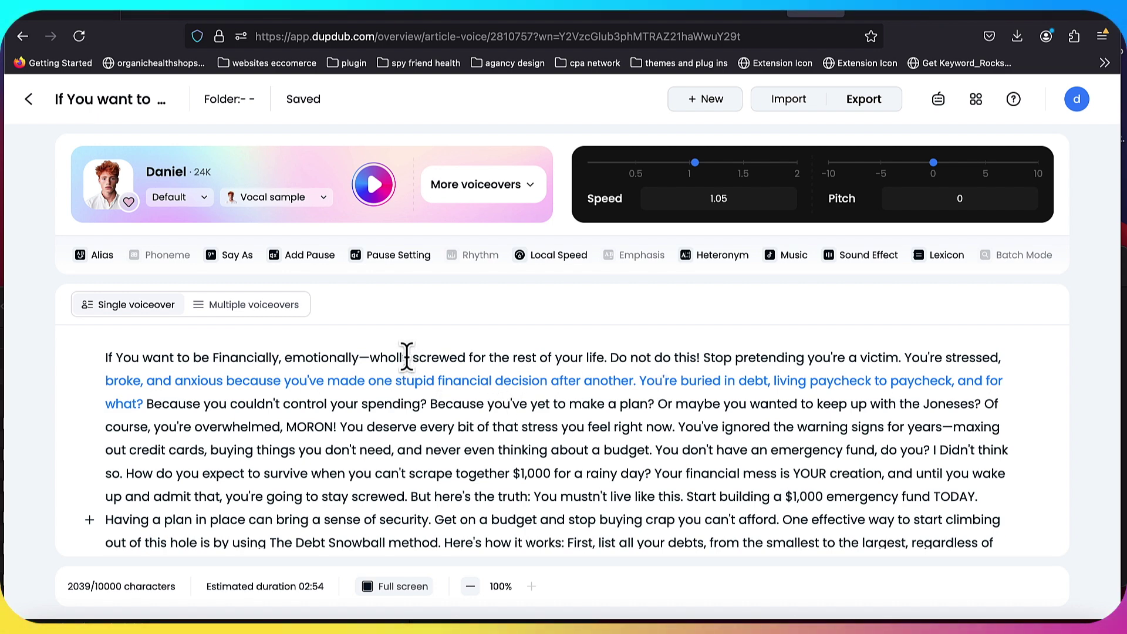
Replace "wholly" with "completly" in the voiceover's opening sentence and preview the reworded hook
key("BackSpace")
key("BackSpace")
key("BackSpace")
key("BackSpace")
key("BackSpace")
key("BackSpace")
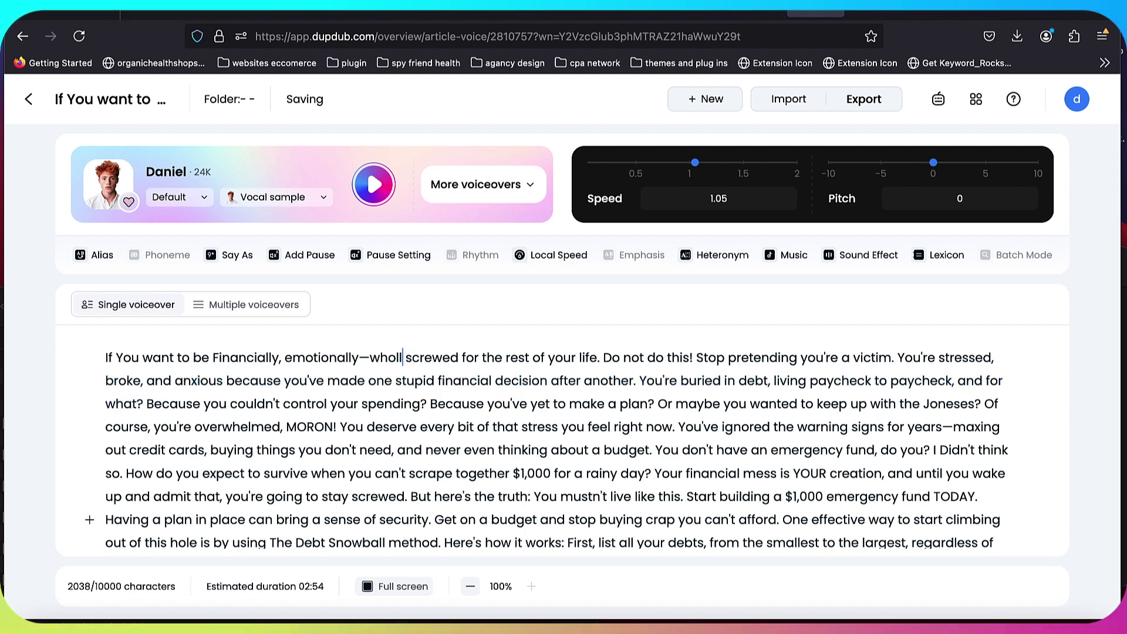
type("completly")
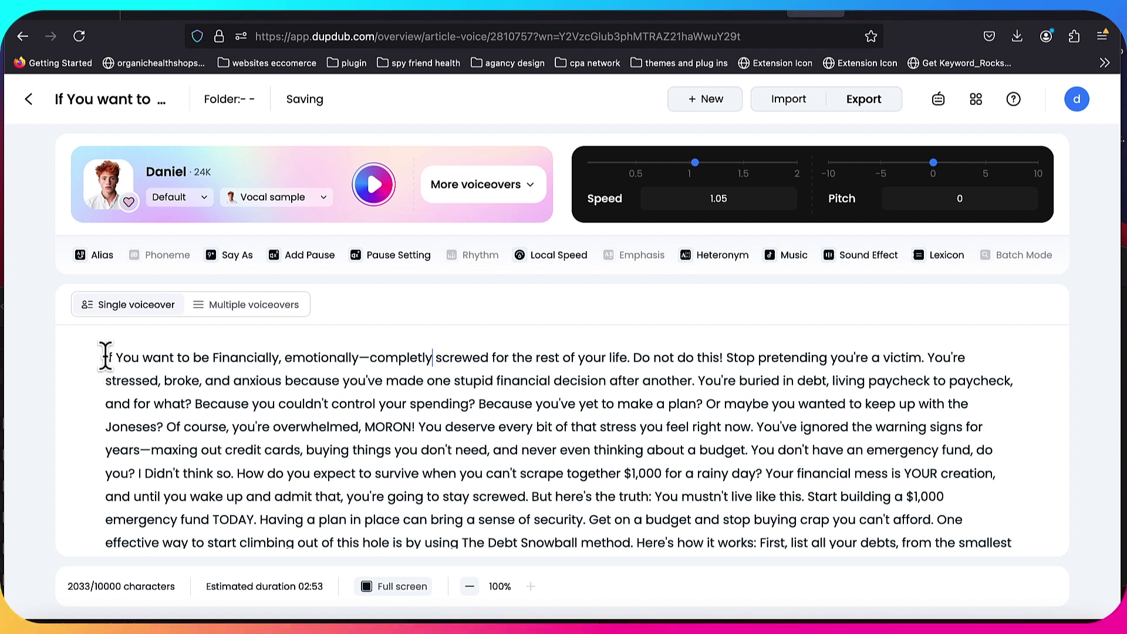
left_click(379, 189)
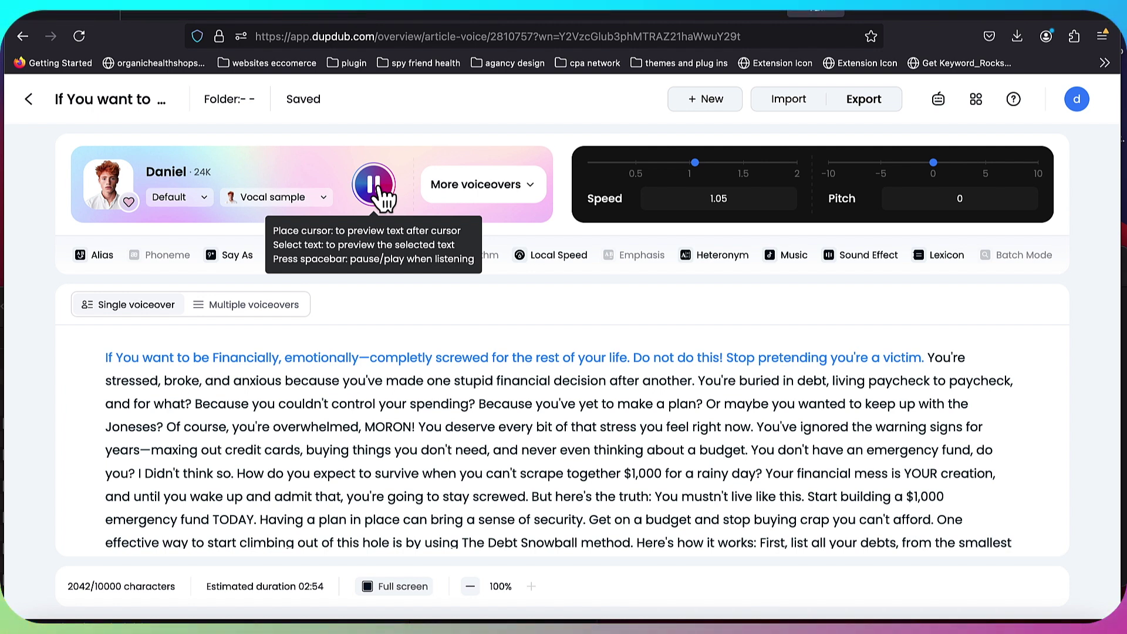
left_click(378, 185)
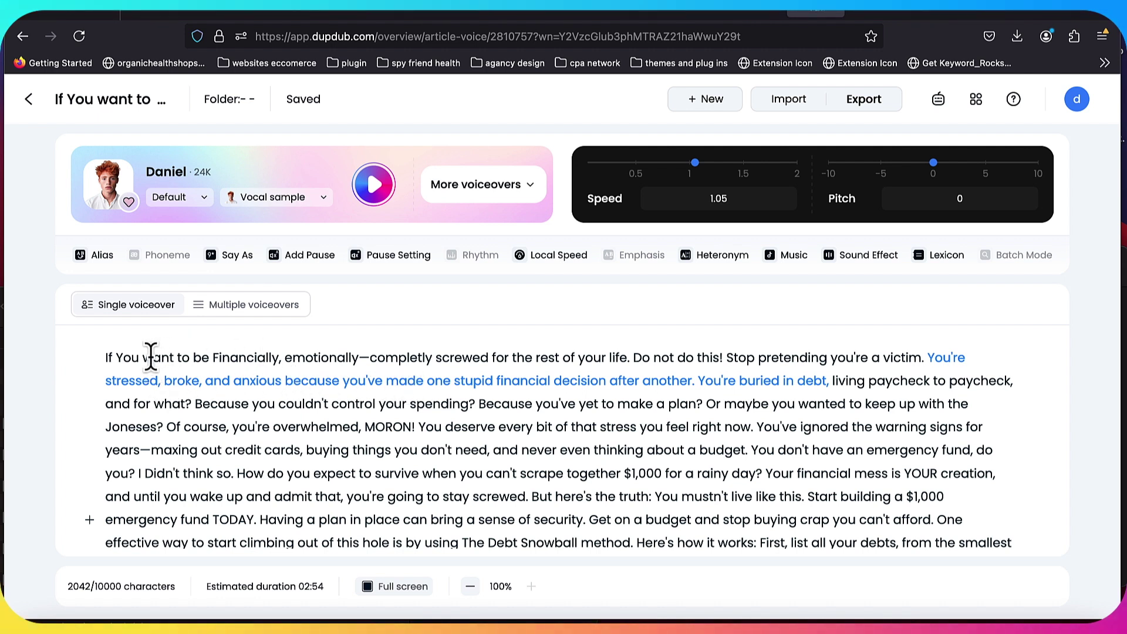
Copy the opening sentence ending in "for the rest of your life." and generate and export the voiceover as a WAV file
left_click_drag(106, 357, 628, 357)
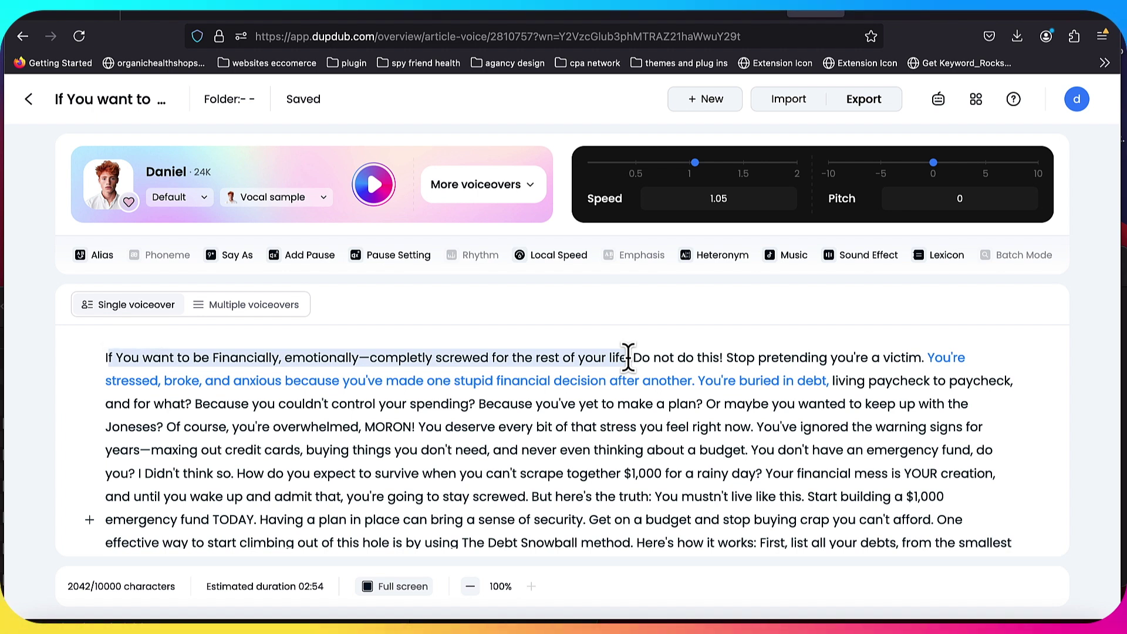
left_click(874, 112)
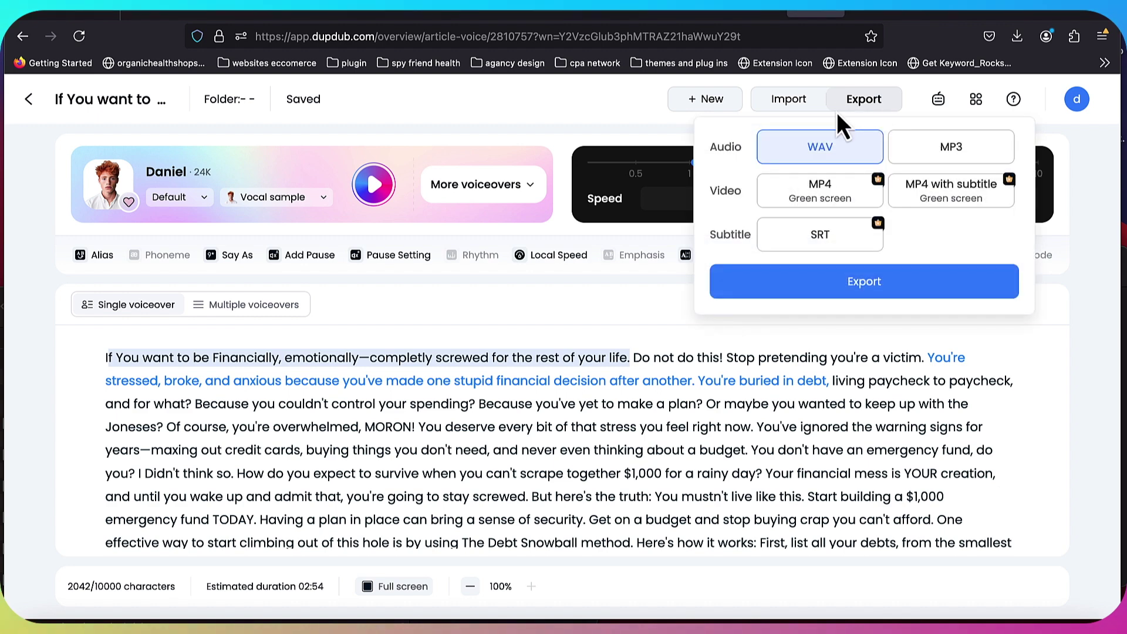
left_click(873, 281)
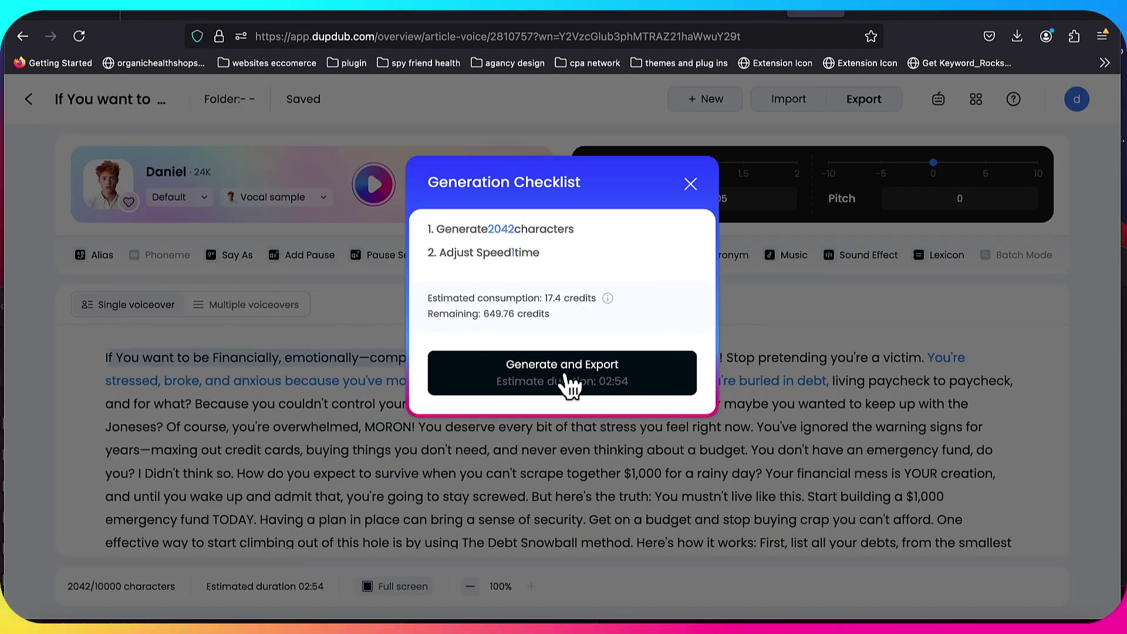
left_click(582, 385)
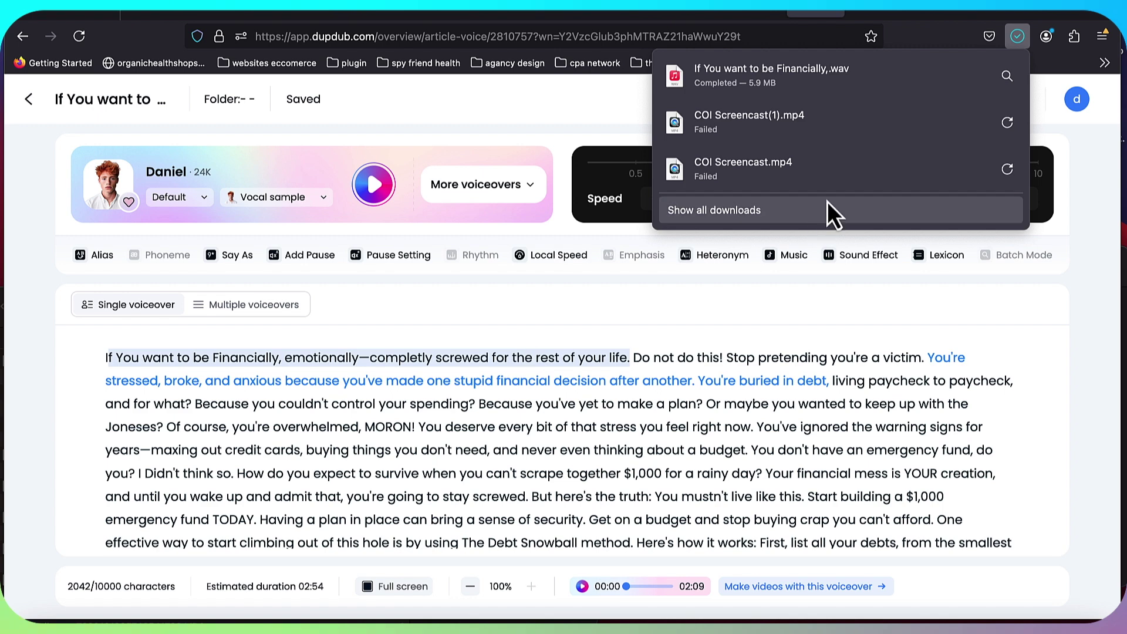
Show the exported WAV in Finder and open Extreme SSD > youtube videos > english > financial ai account in a separate tab
left_click(1006, 82)
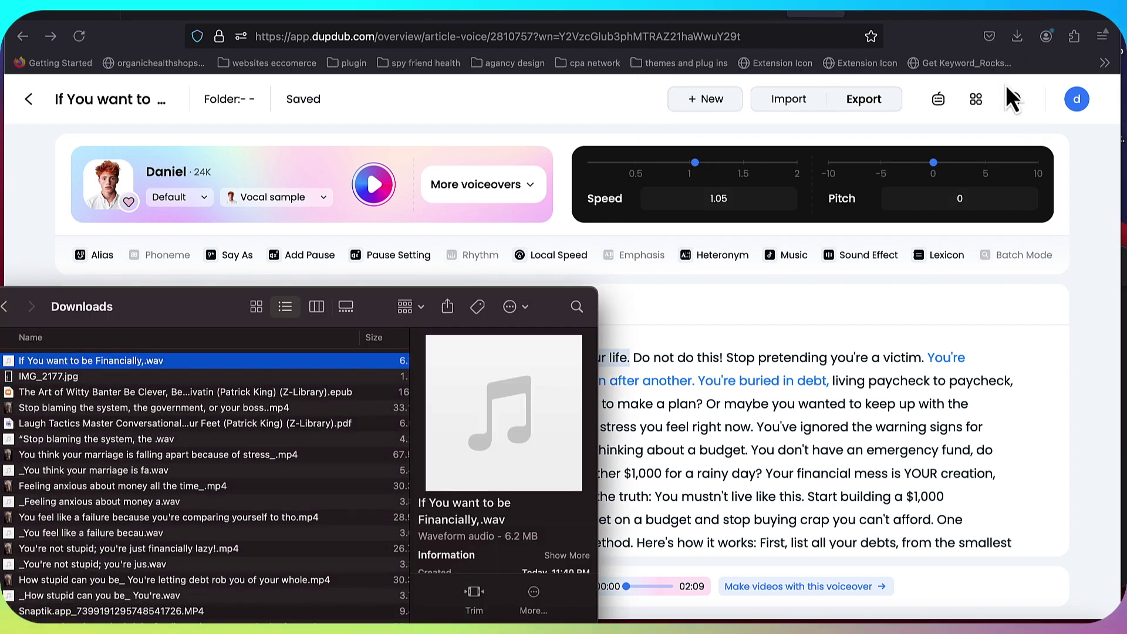
left_click_drag(164, 307, 512, 223)
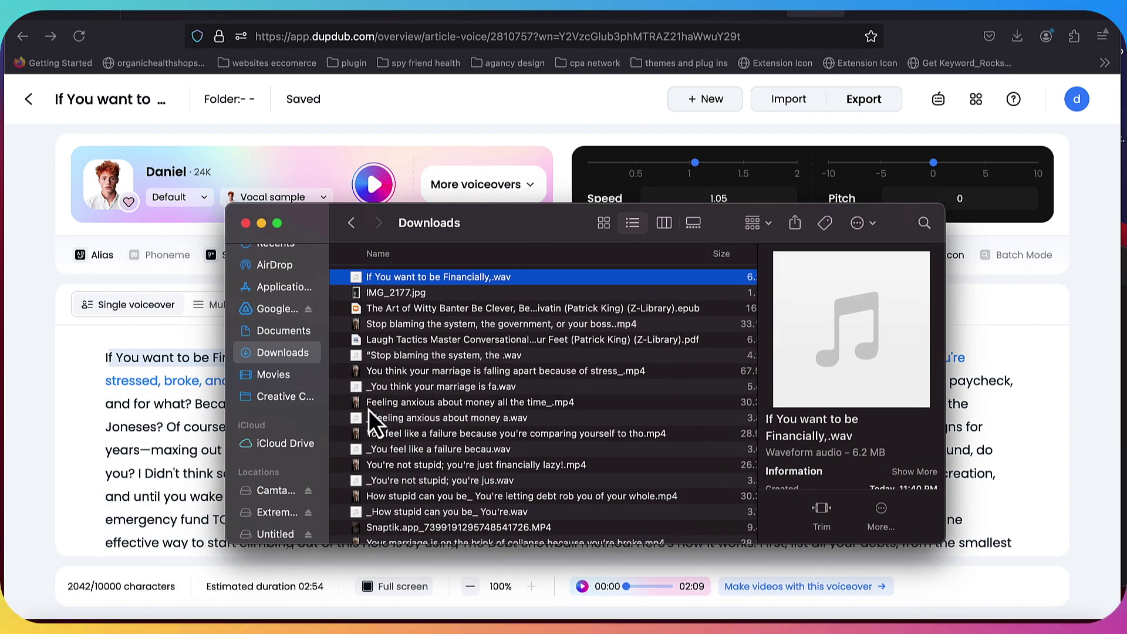
scroll(268, 505, "down", 1)
right_click(266, 506)
left_click(304, 494)
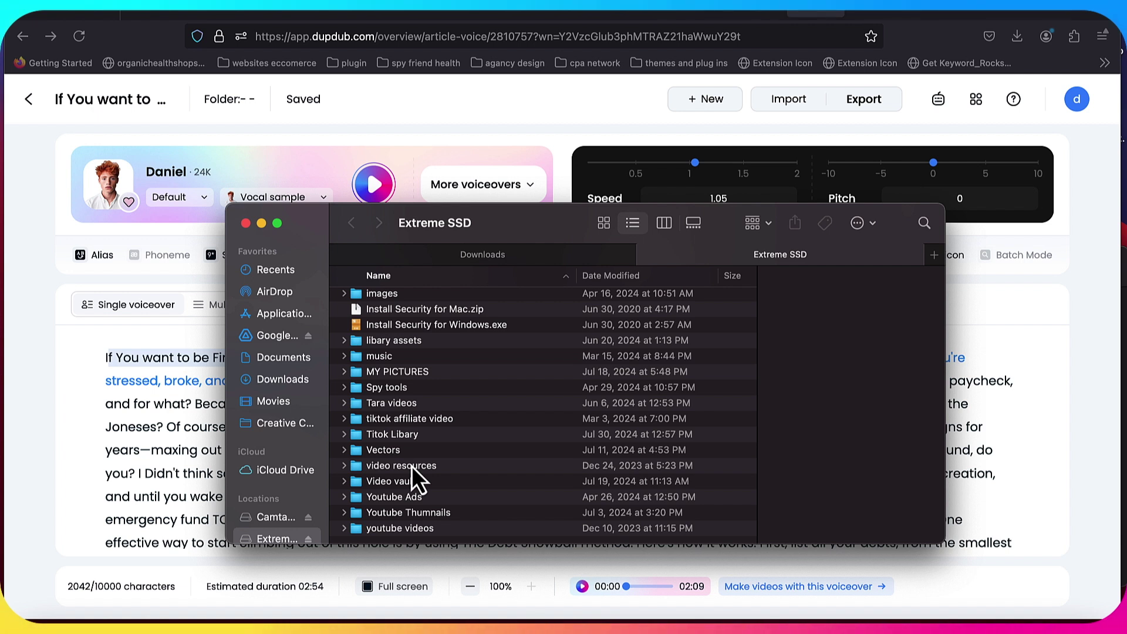
scroll(414, 500, "down", 1)
double_click(418, 526)
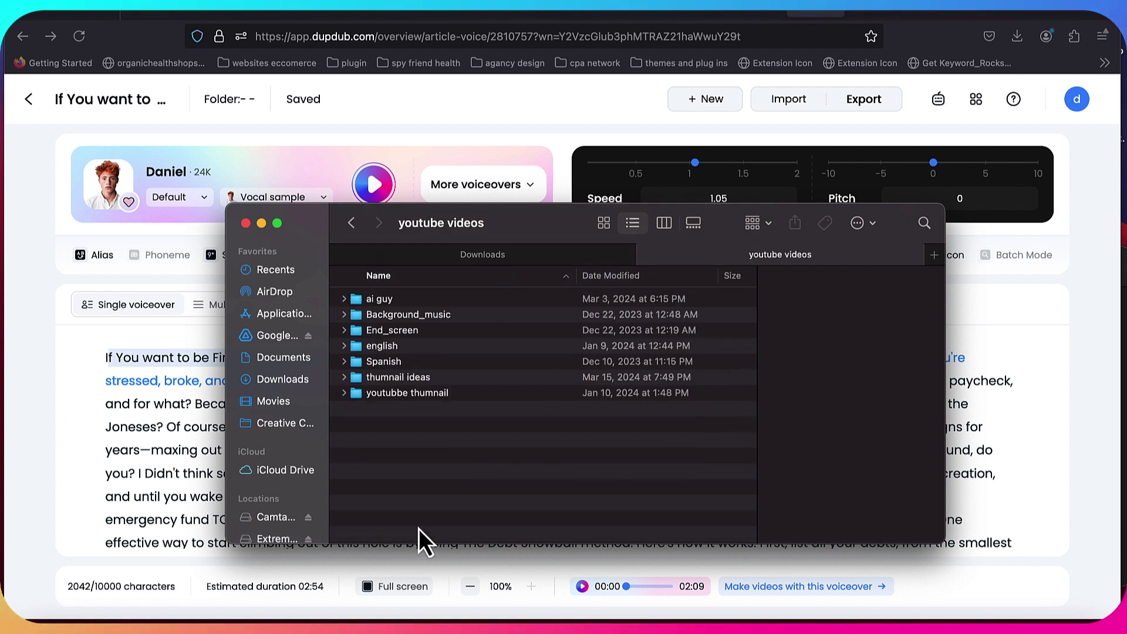
double_click(393, 347)
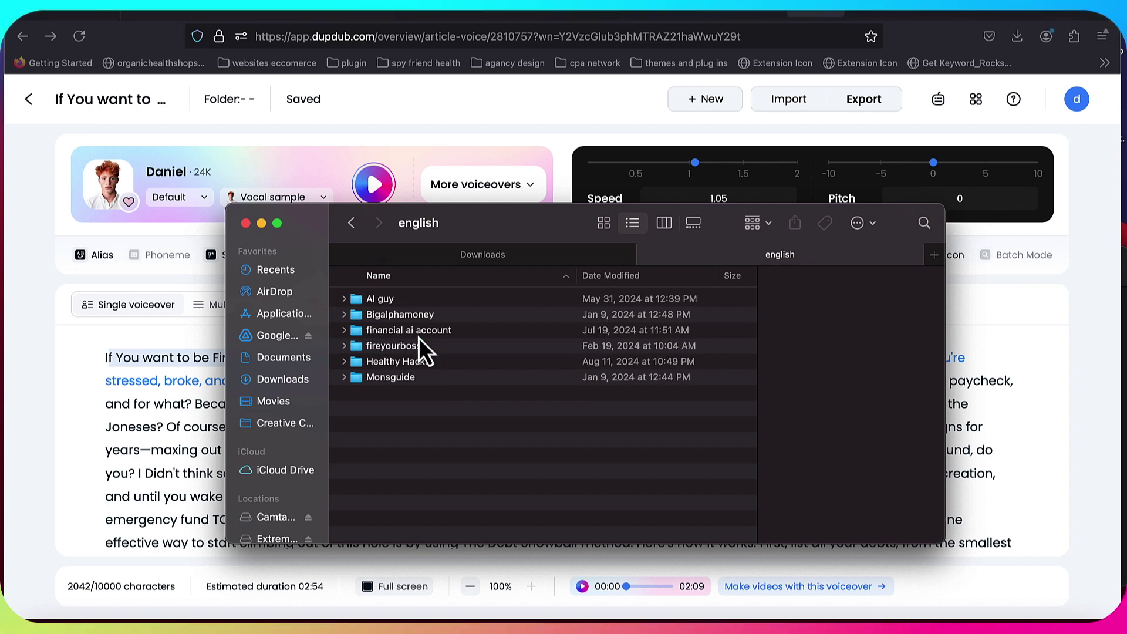
double_click(406, 332)
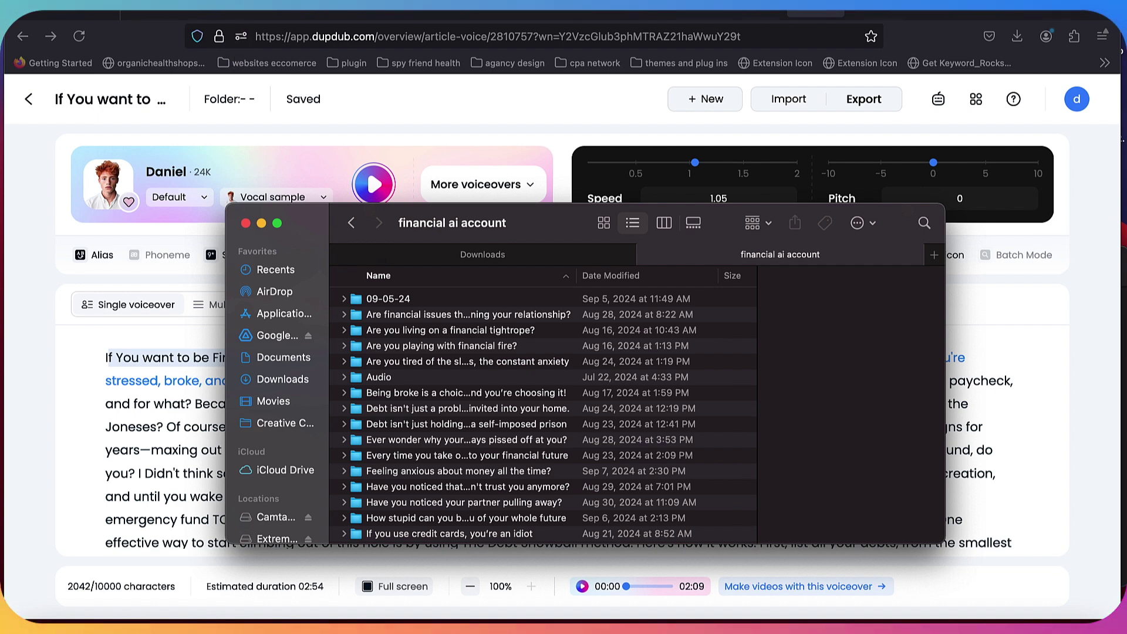
Create a folder named "f You want to be Financially, emotionally—completly screwed for the rest of your life." in financial ai account
left_click(126, 11)
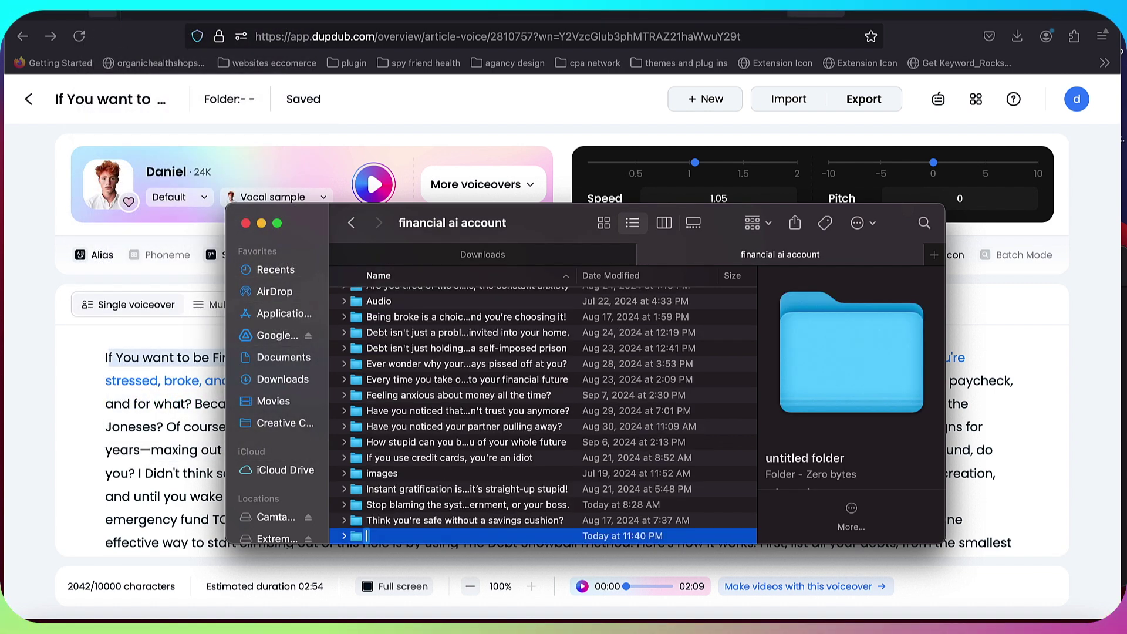
type("f You want to be Financially, emotionally—completly screwed for the rest of your life.")
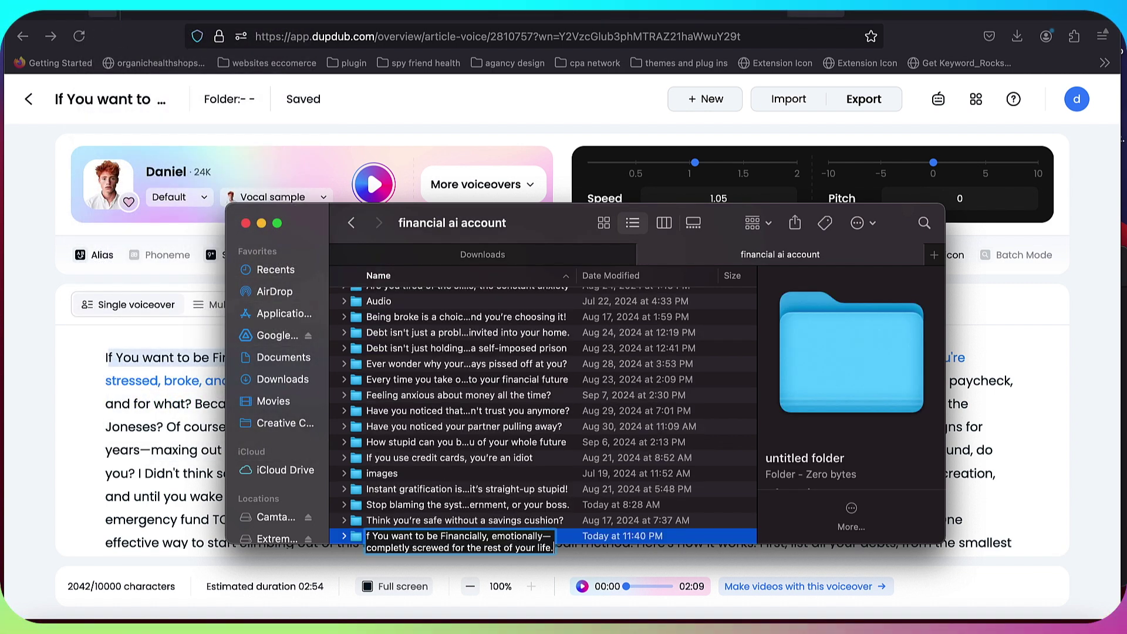
left_click(585, 538)
scroll(566, 407, "up", 3)
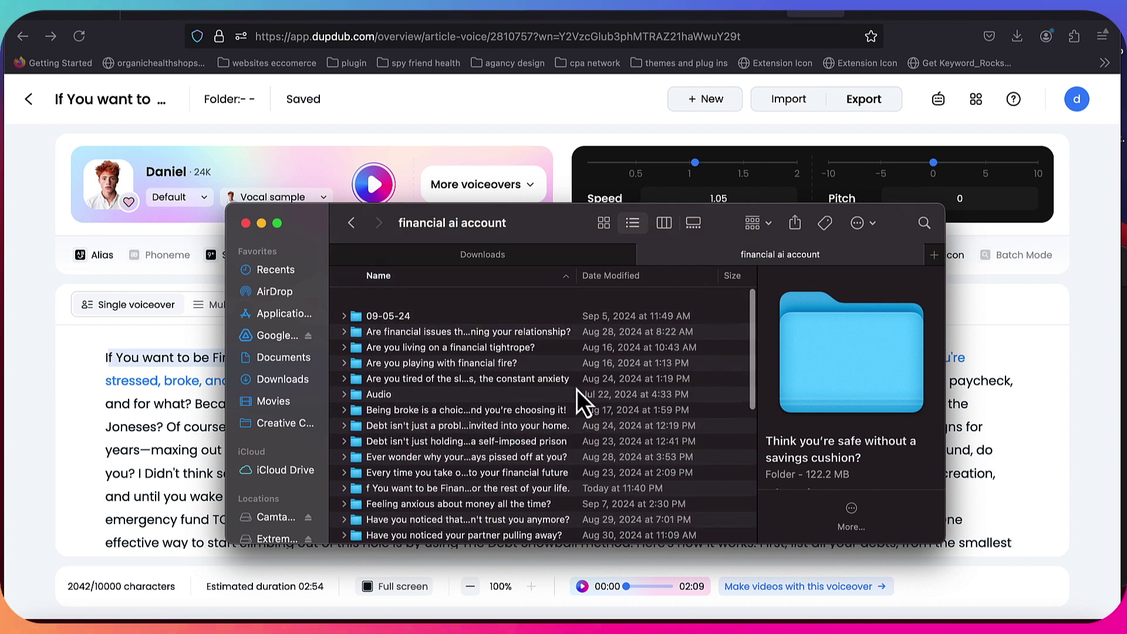
Open the new hook folder, copy "If You want to be Financially,.wav" from Downloads into it, and return to the browser
key("super+Down")
left_click_drag(506, 265, 686, 305)
left_click_drag(652, 351, 412, 292)
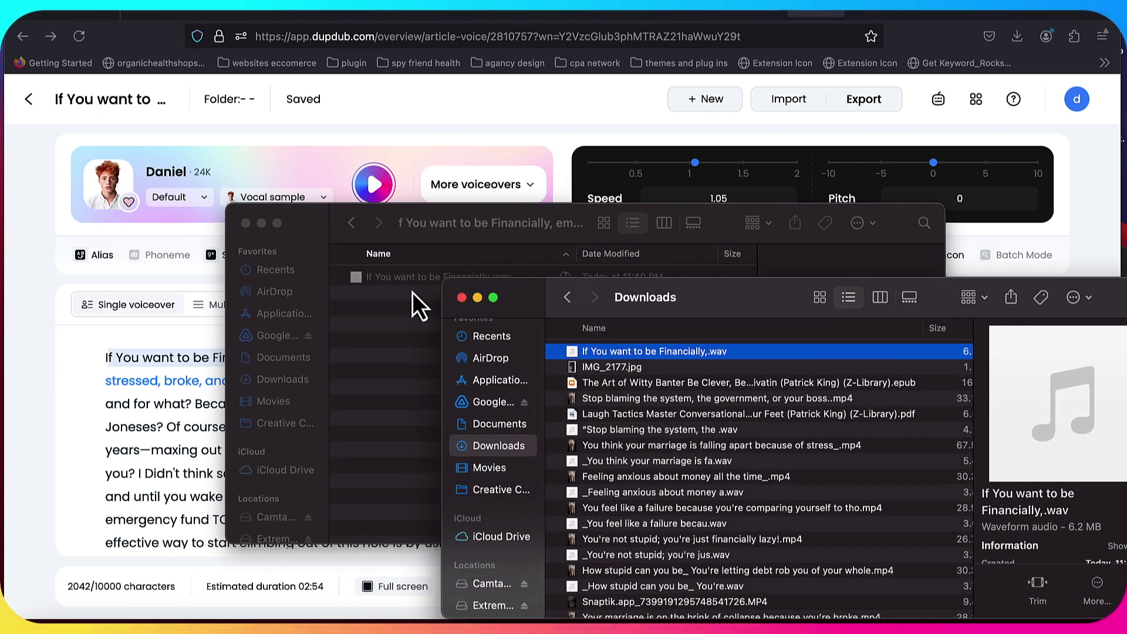
left_click(513, 97)
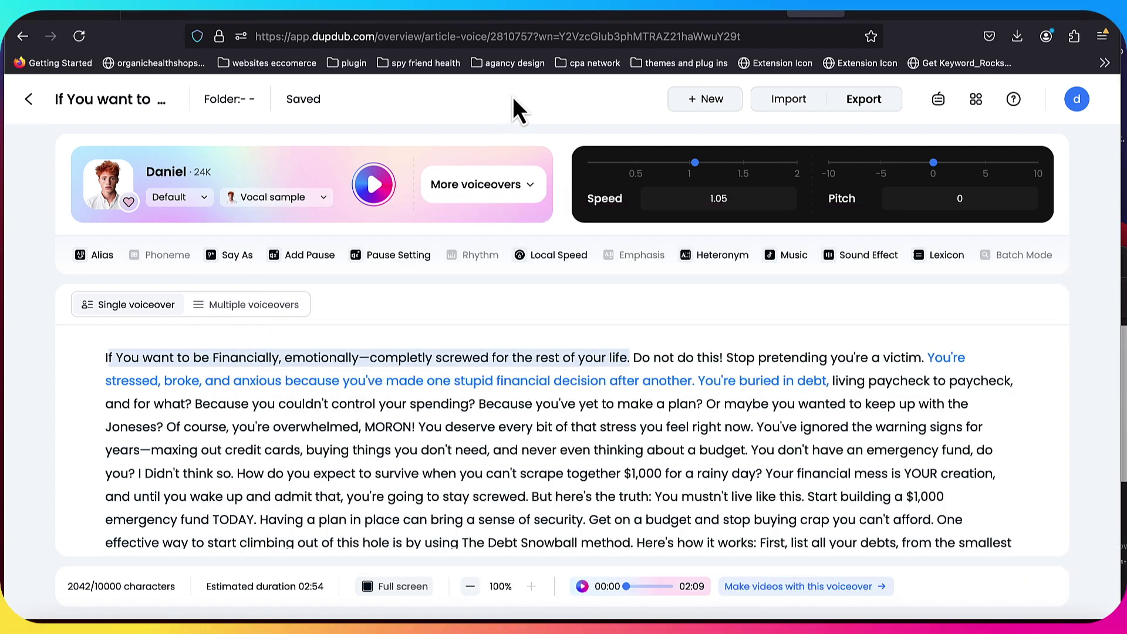
Search Google for "heygen ai" and enter the HeyGen app from its official website
left_click(991, 8)
left_click(1037, 9)
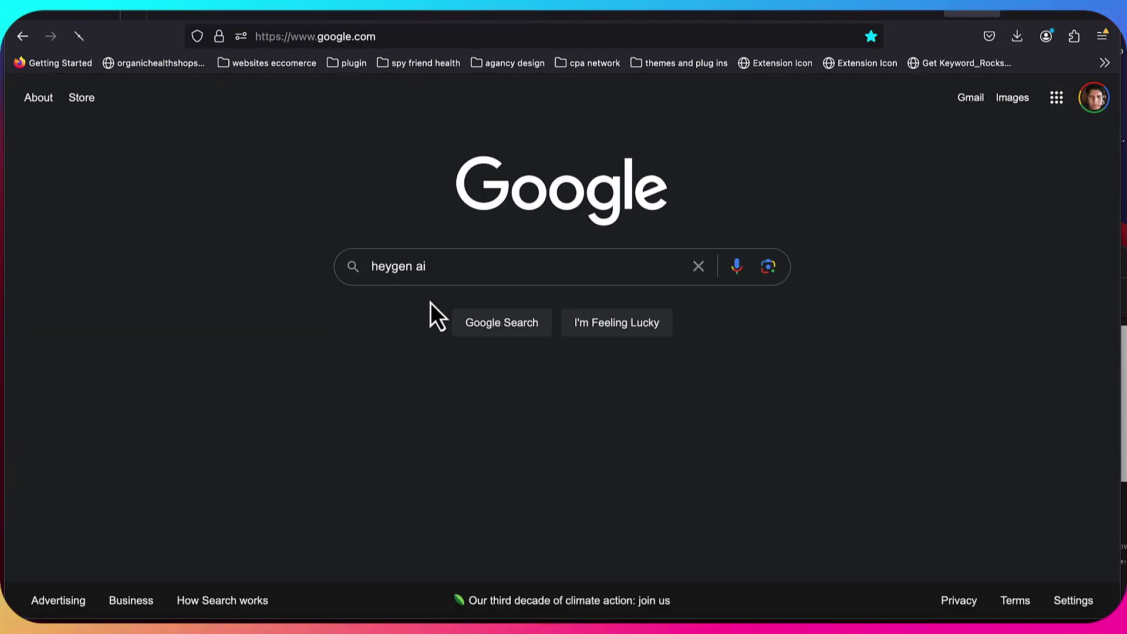
key("Return")
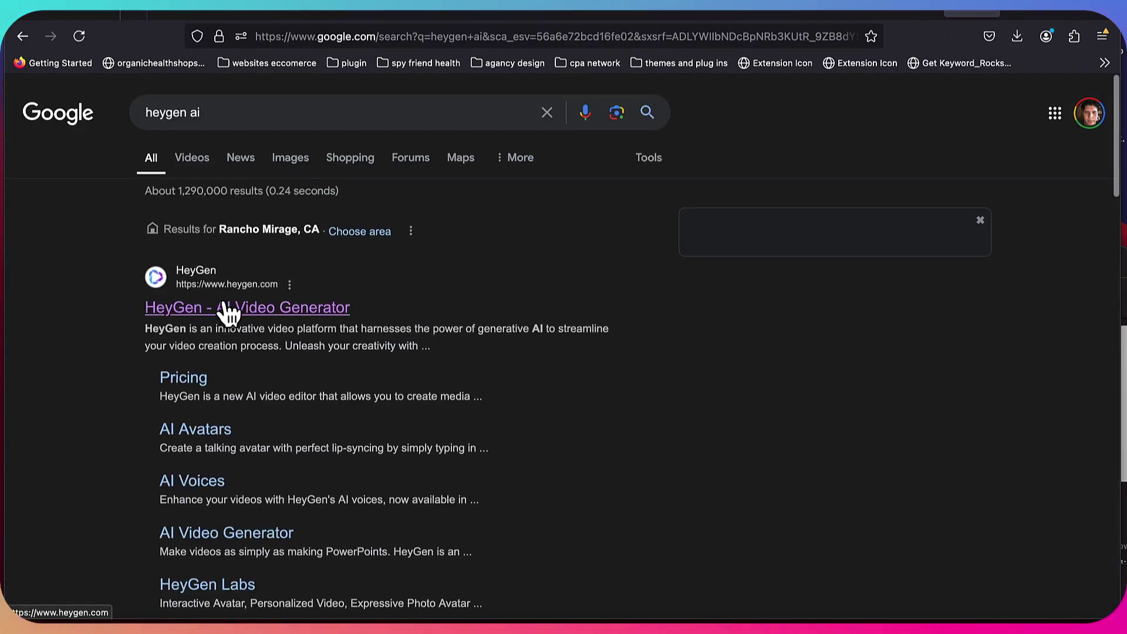
left_click(276, 317)
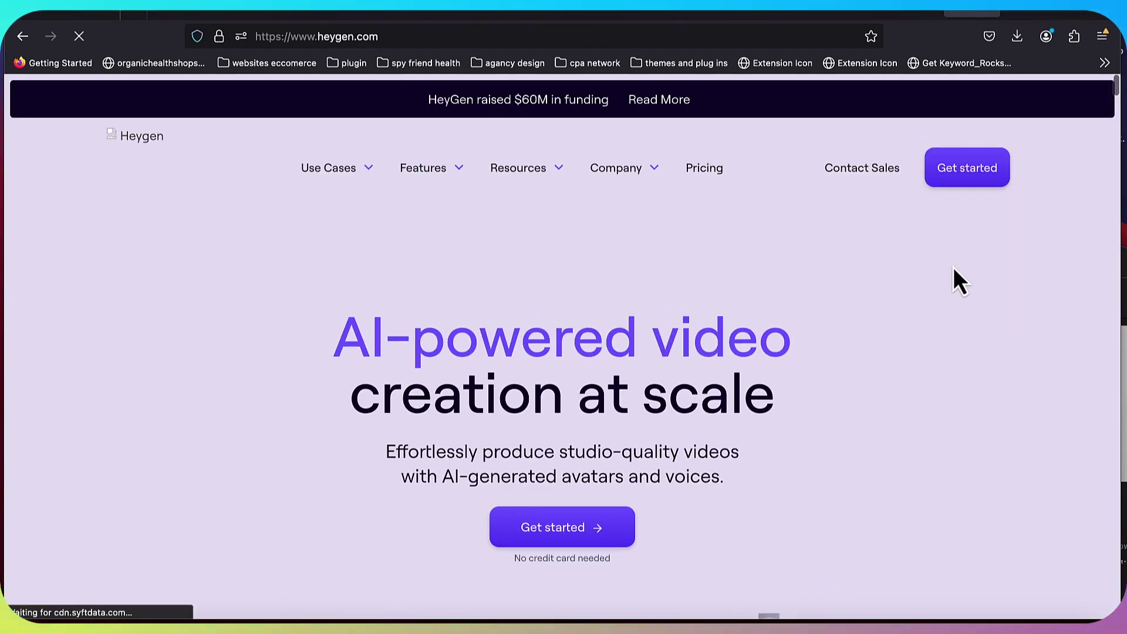
left_click(965, 174)
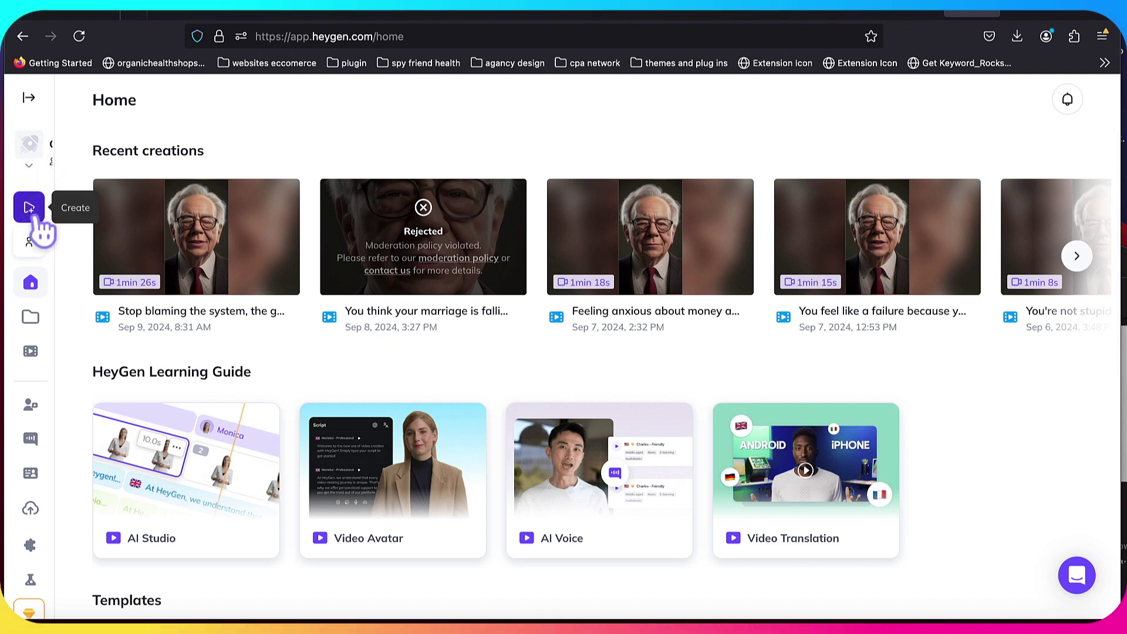
Start a portrait video from scratch and add the photo avatar of the elderly man with glasses
left_click(36, 215)
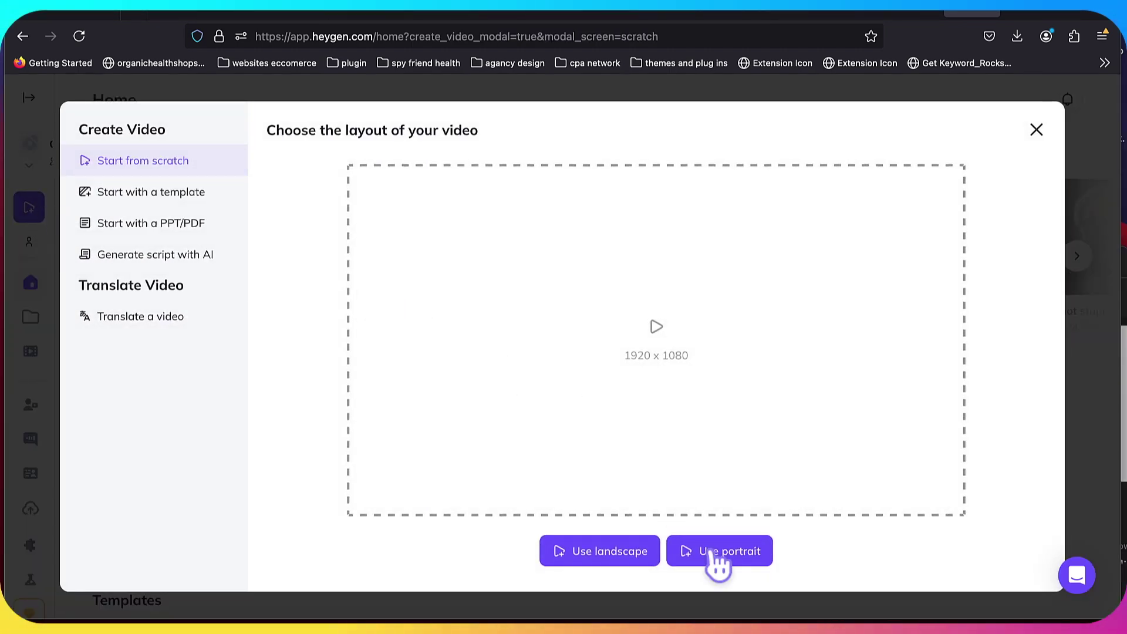
left_click(726, 561)
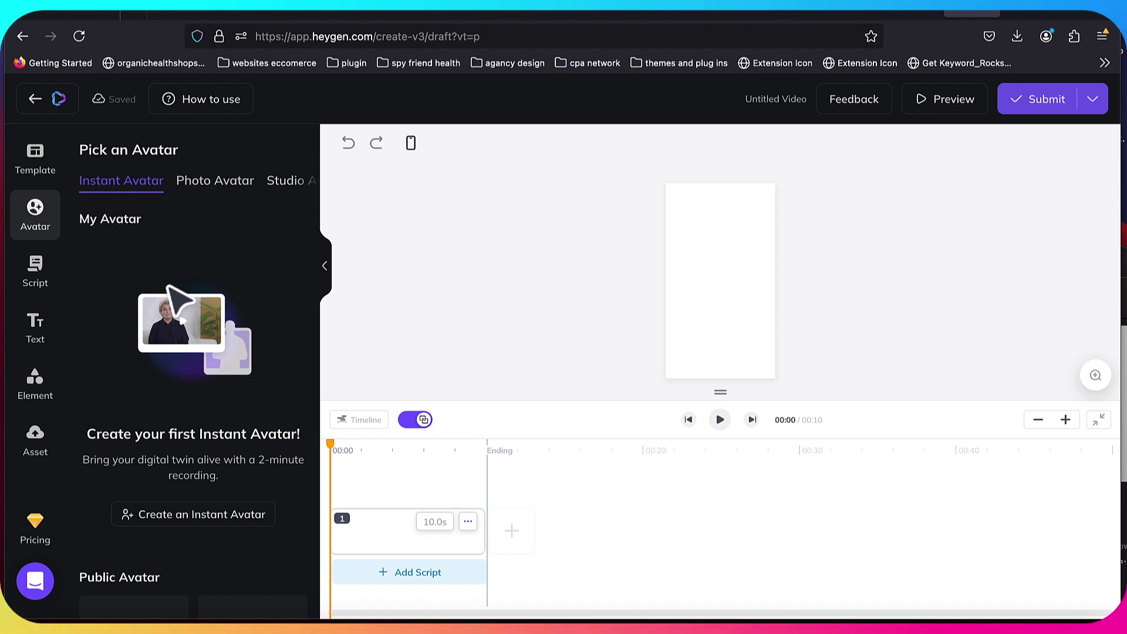
scroll(188, 352, "down", 1)
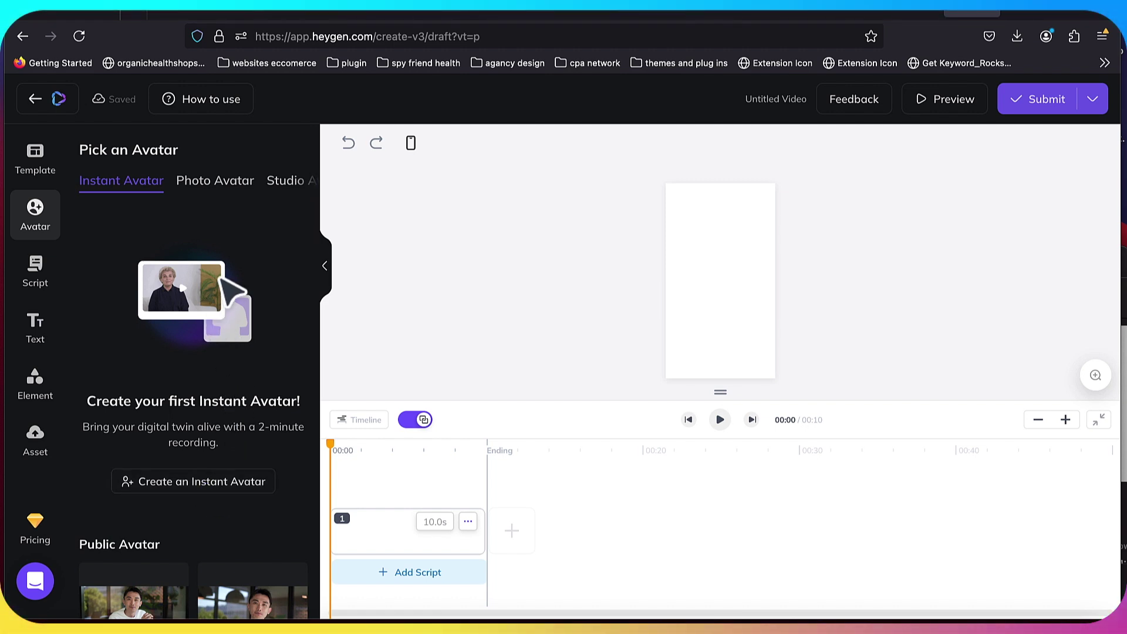
left_click(214, 182)
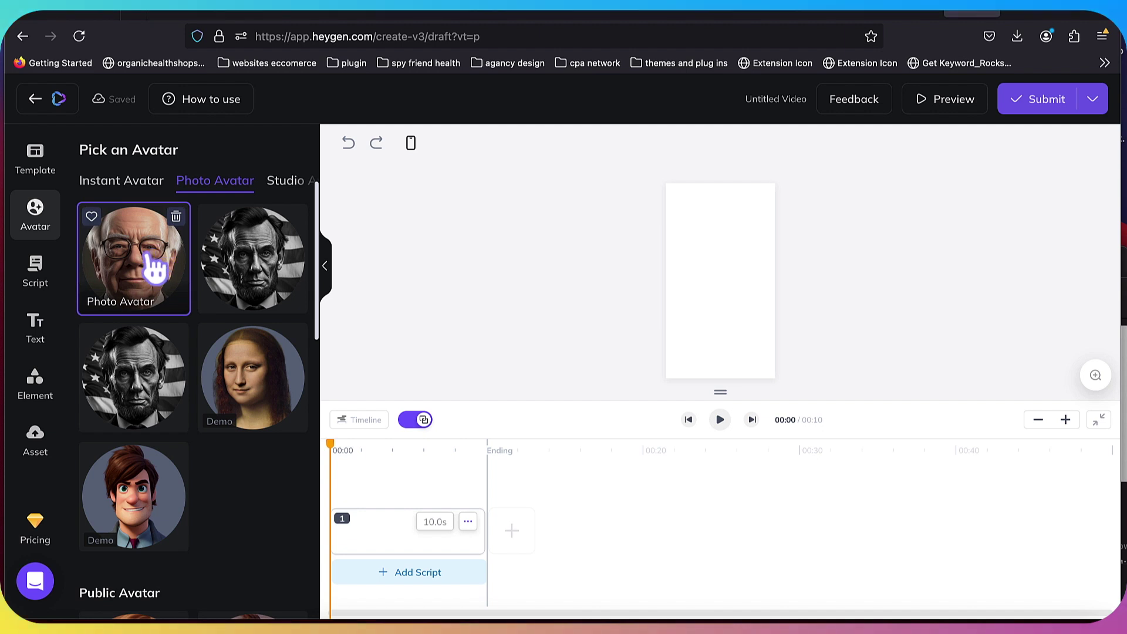
left_click(154, 267)
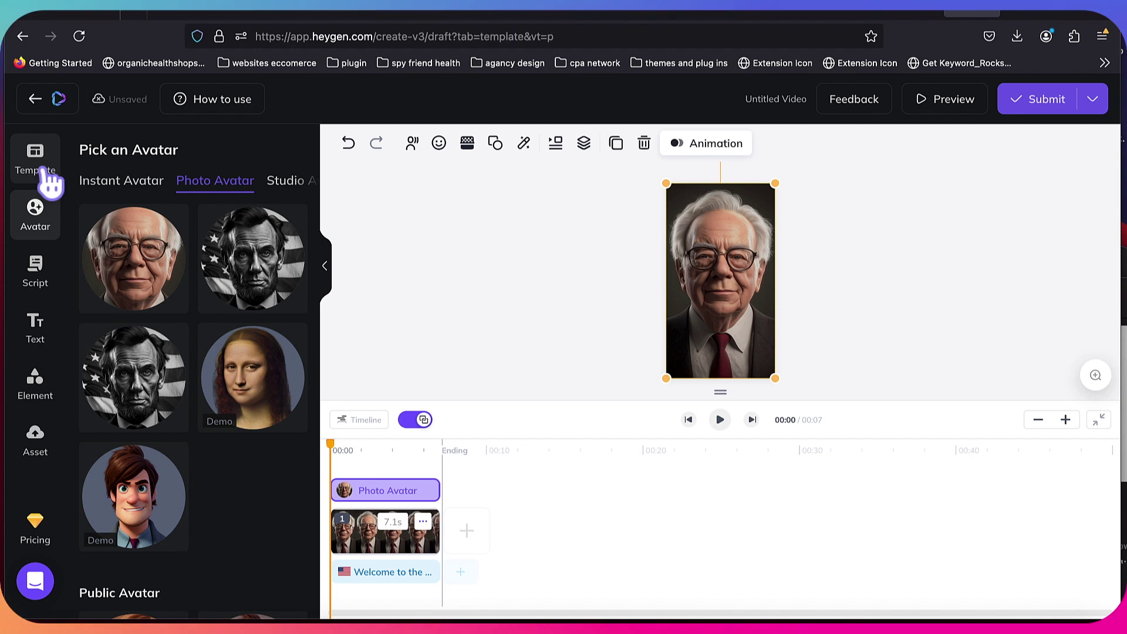
left_click(46, 171)
left_click(42, 453)
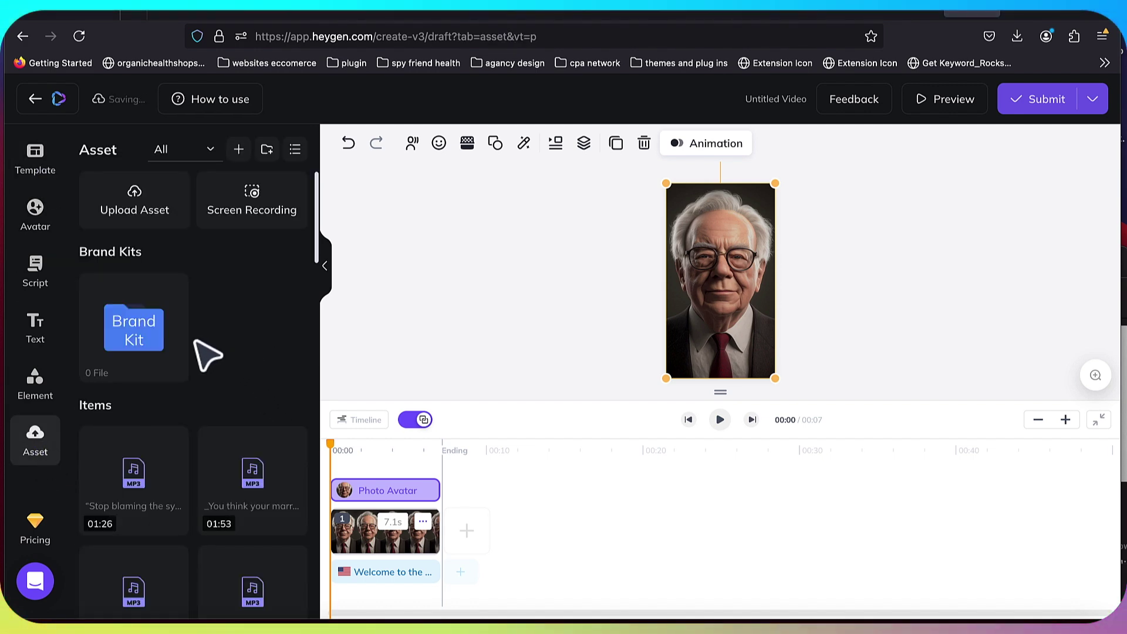
scroll(235, 360, "down", 1)
scroll(232, 362, "up", 1)
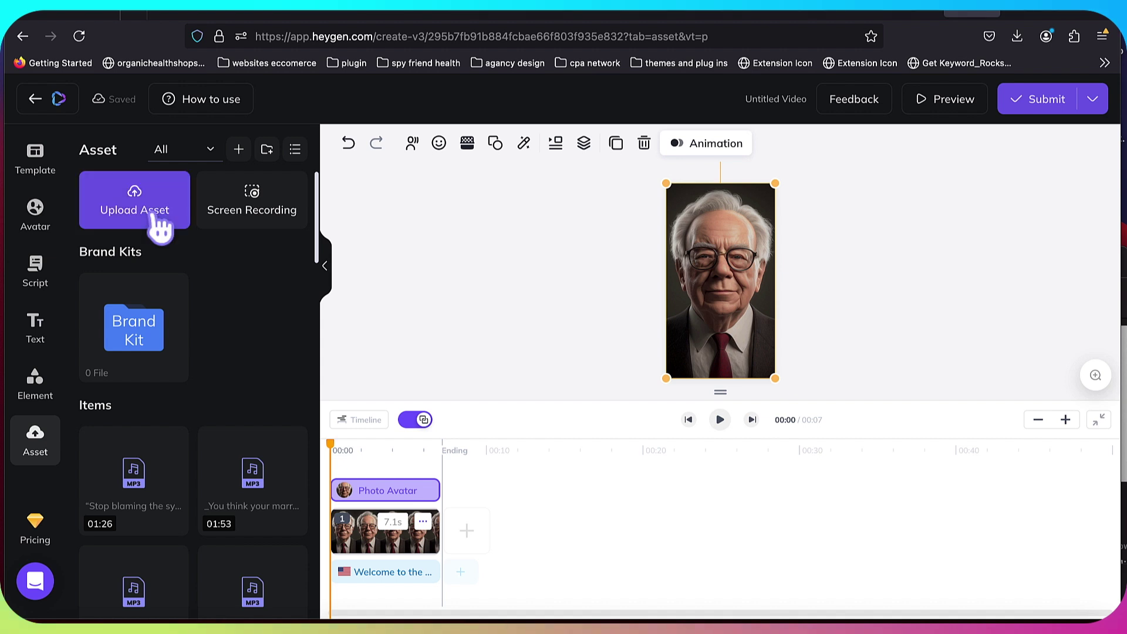
left_click(151, 215)
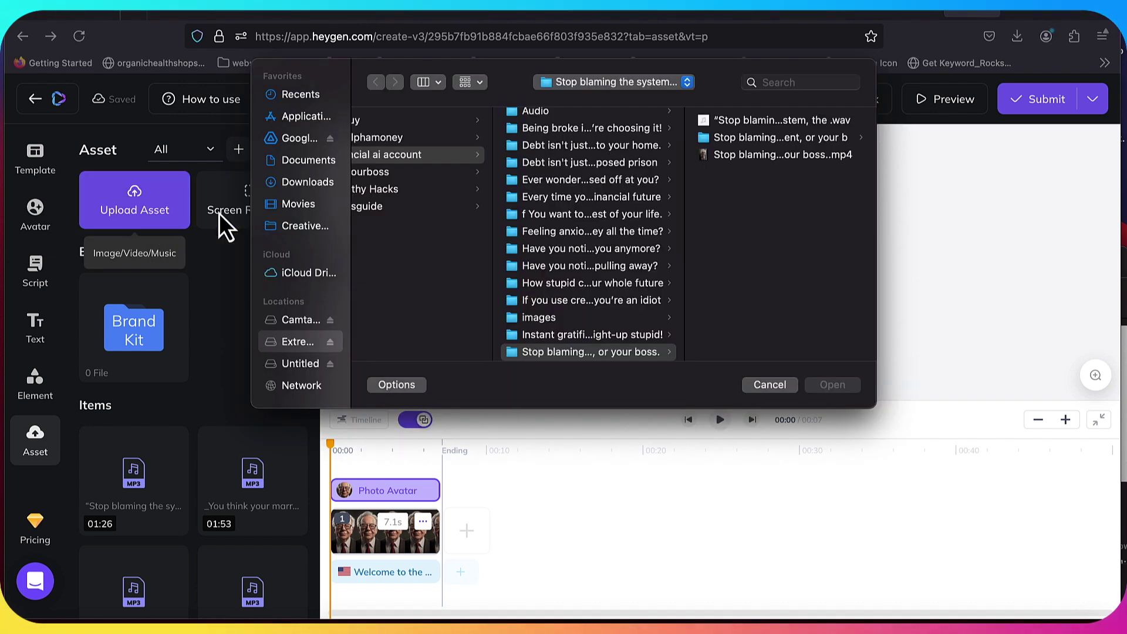
left_click(771, 386)
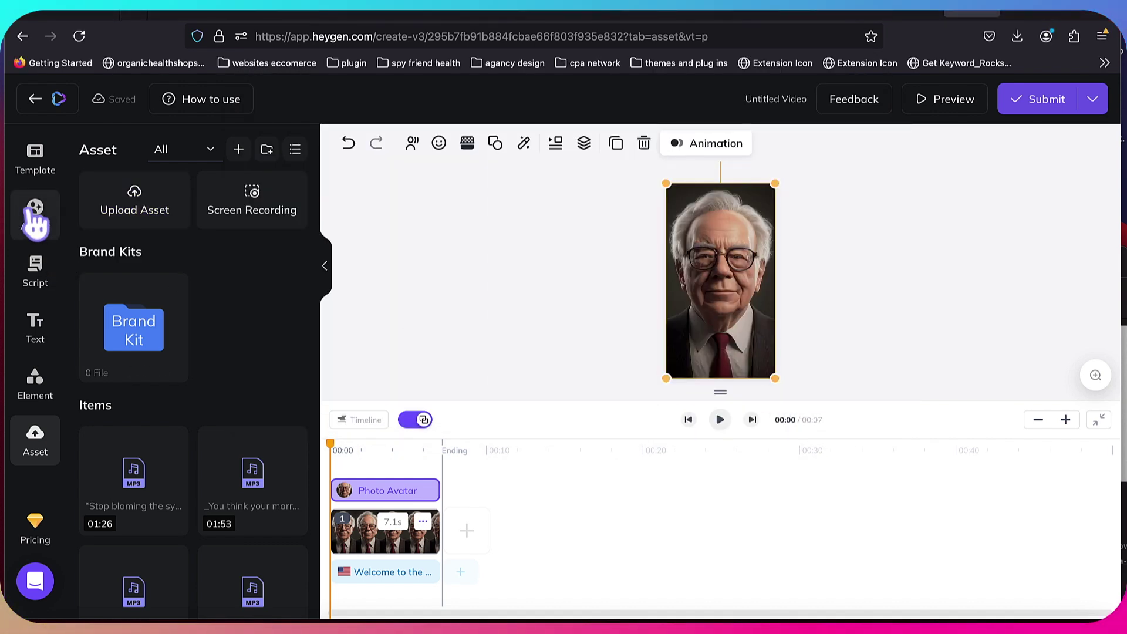
Upload the local audio file "If You want to be Financially,.wav" to the video's script
left_click(44, 278)
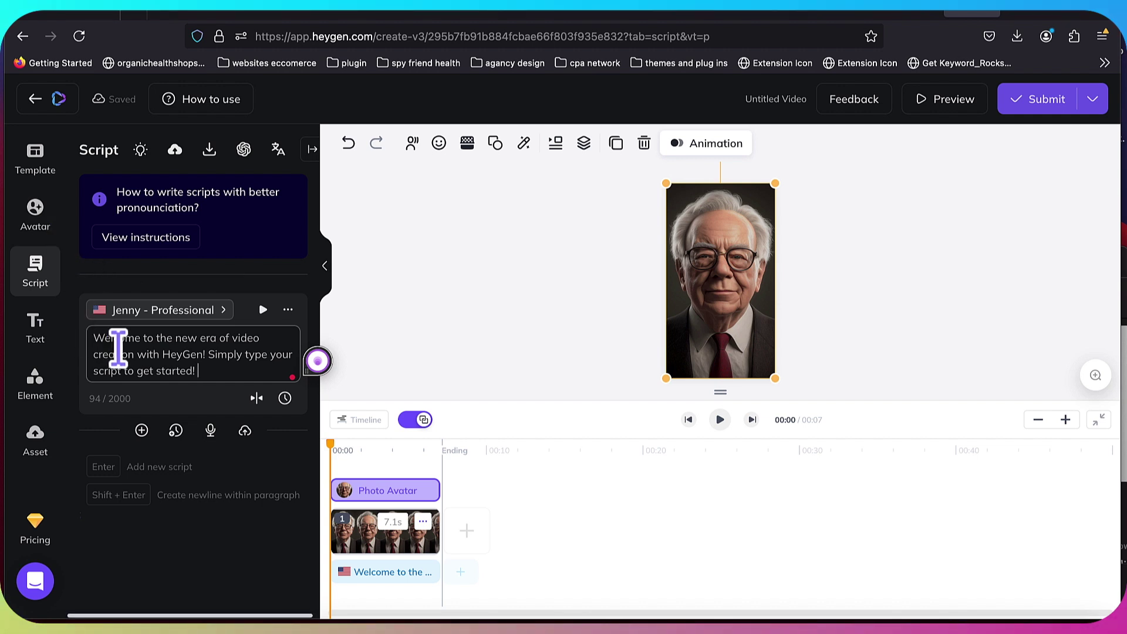
left_click(245, 433)
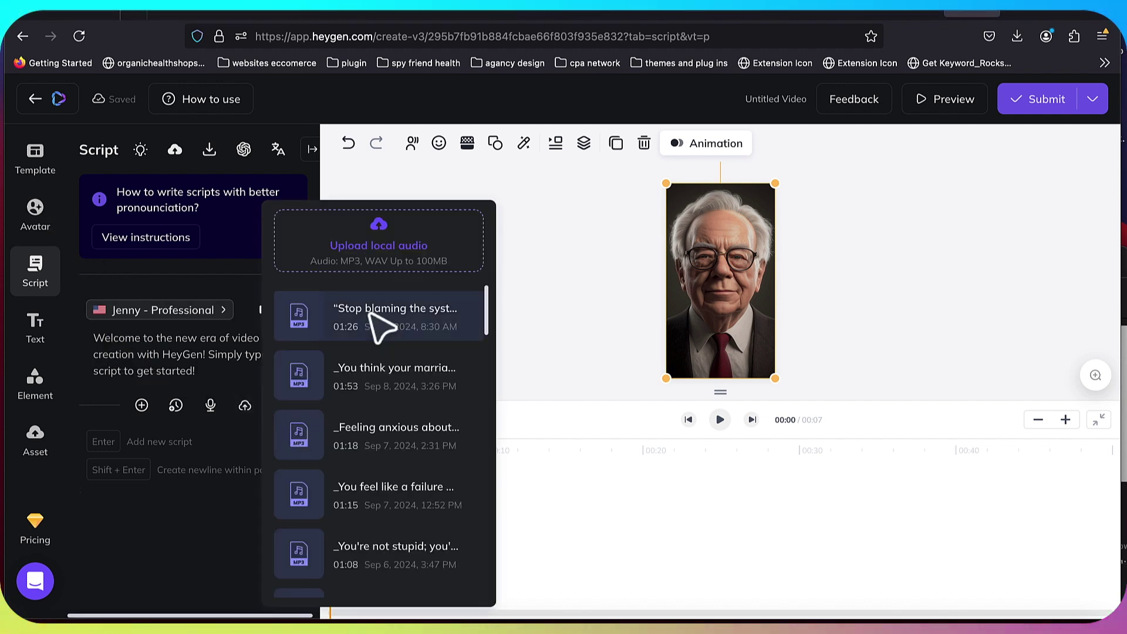
left_click(373, 259)
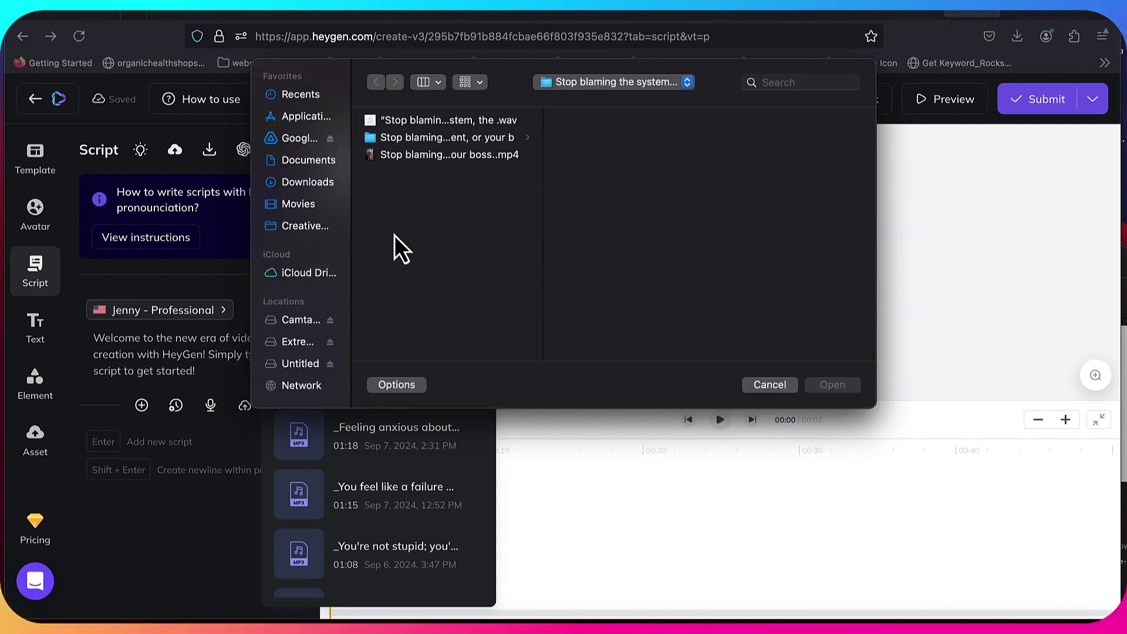
left_click(687, 83)
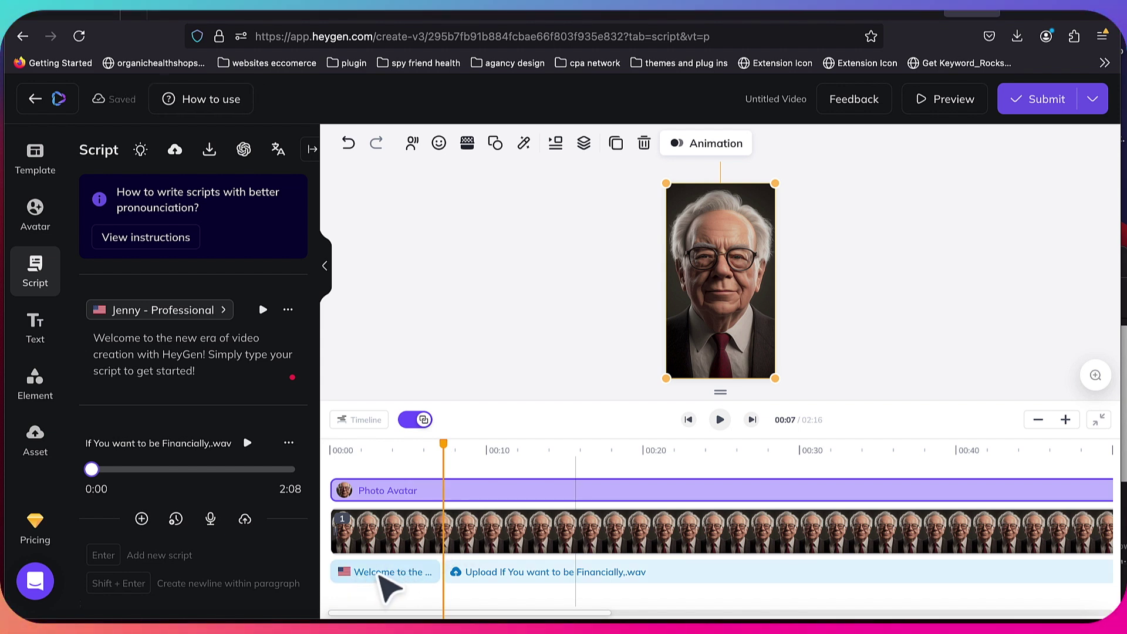
Delete the default "Welcome to the new era" script clip and shorten the scene to the end of the uploaded audio
left_click(391, 574)
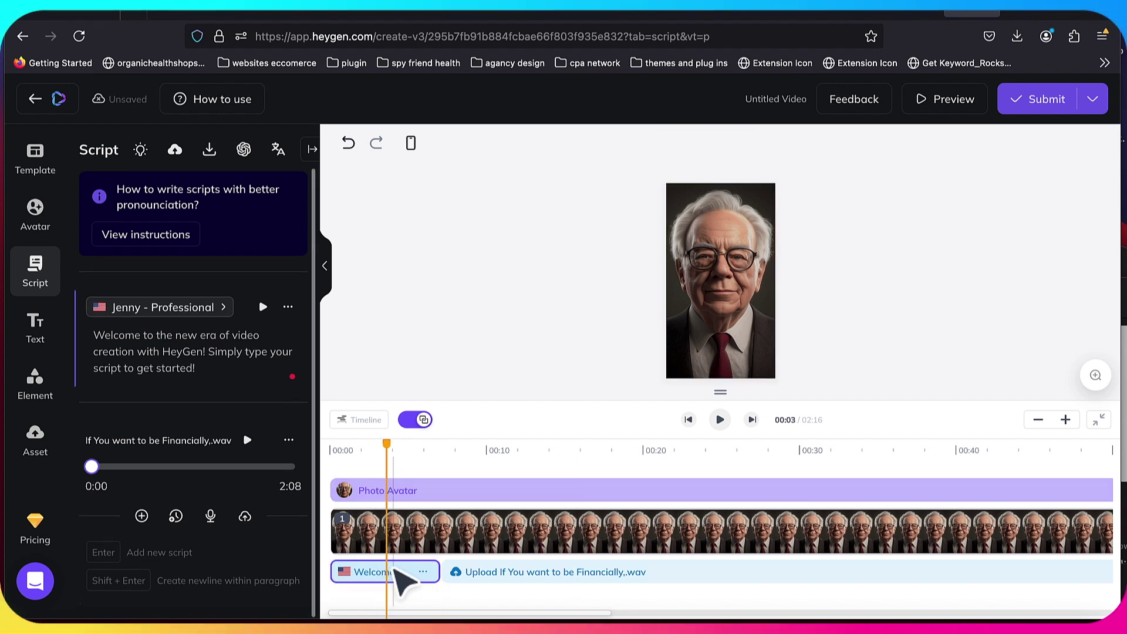
key("Delete")
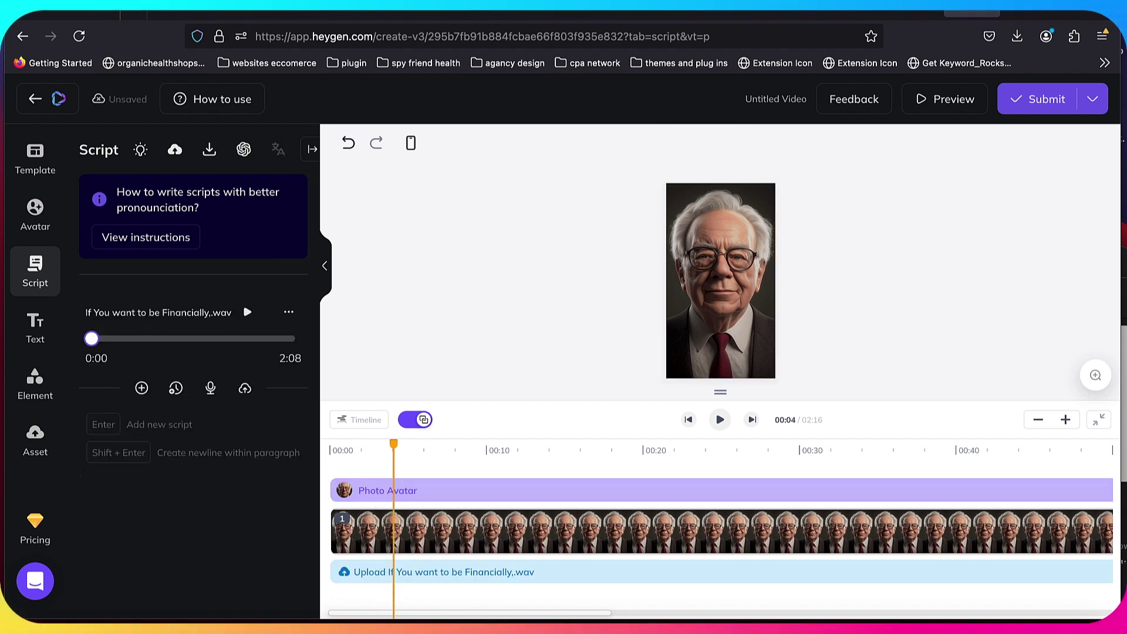
scroll(816, 572, "right", 15)
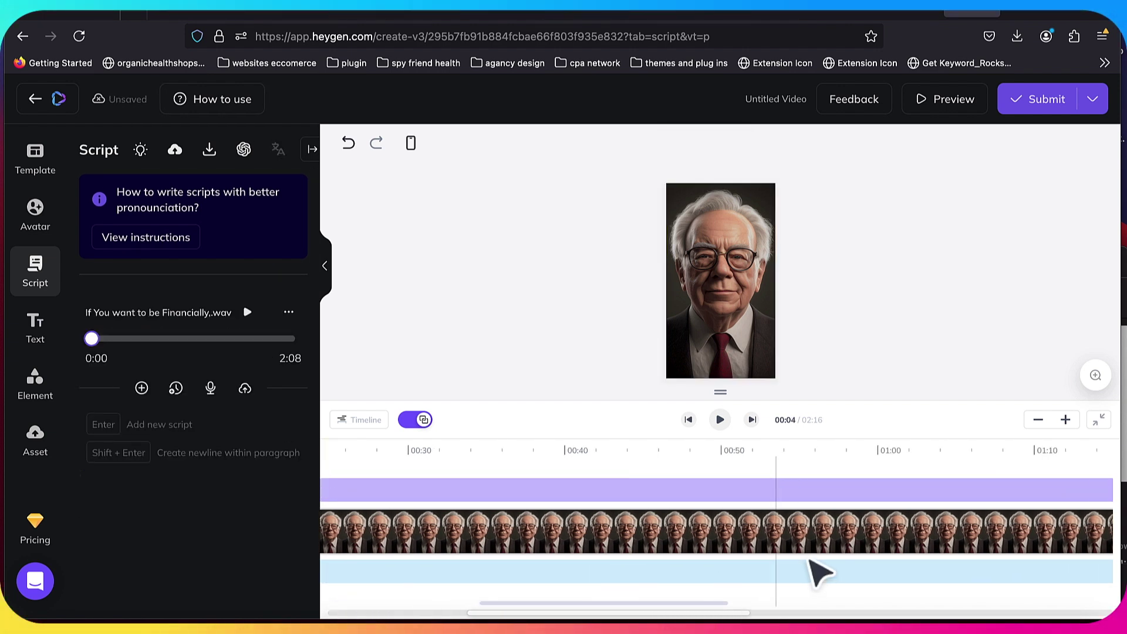
scroll(845, 558, "right", 2)
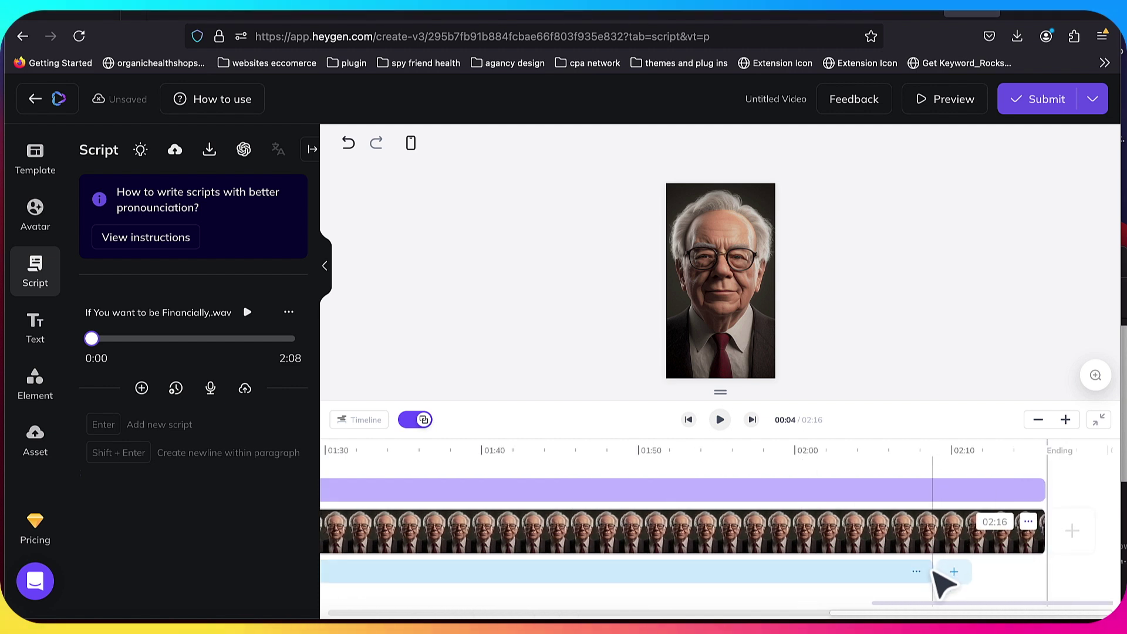
mouse_move(957, 544)
left_mouse_down()
mouse_move(935, 545)
mouse_move(948, 539)
left_mouse_up()
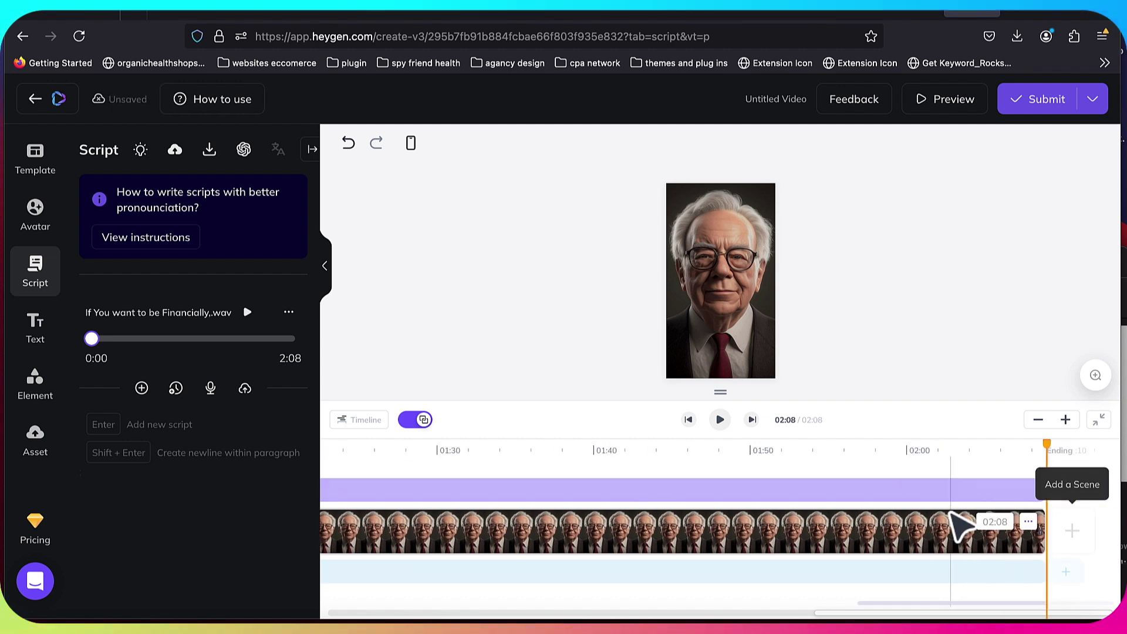
left_click(476, 459)
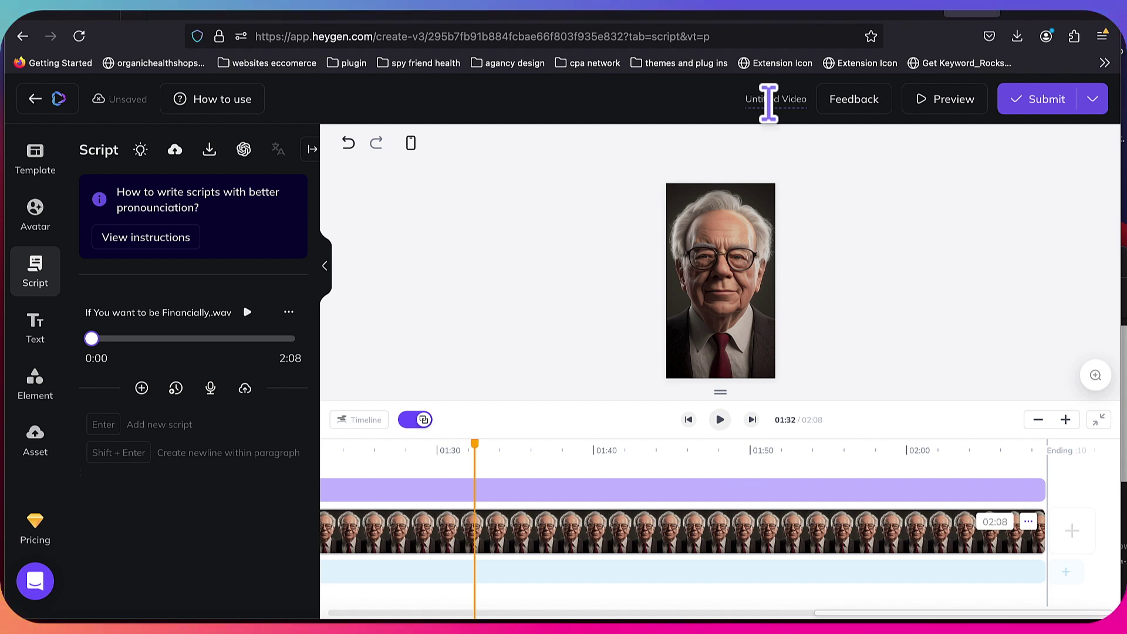
Title the video "f You want to be Financially, emotionally—completely screwed for the rest of your life." and submit it for rendering
left_click(789, 106)
left_click(800, 110)
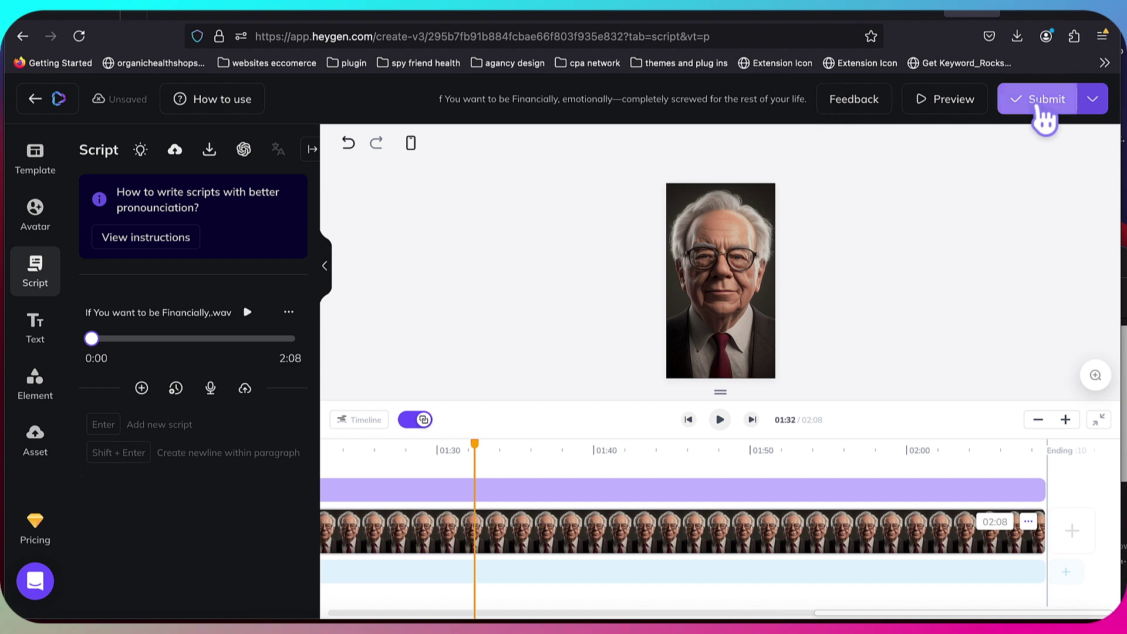
left_click(1042, 111)
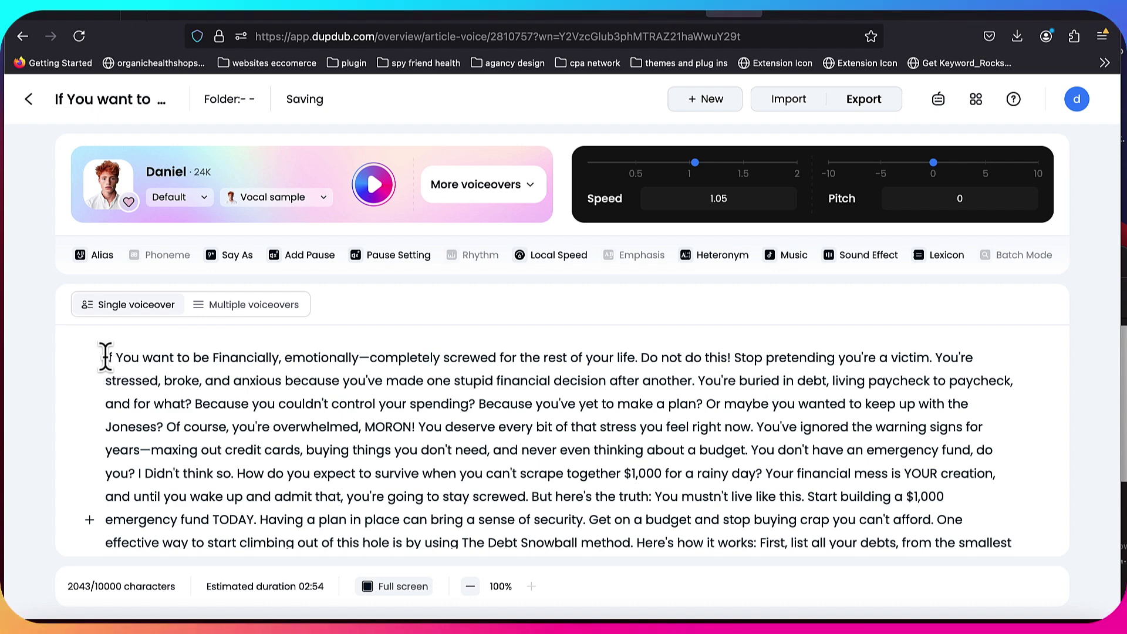
In DupDub, select and copy the entire voiceover script of the "If You want to" project
left_click_drag(104, 357, 308, 384)
scroll(143, 396, "down", 8)
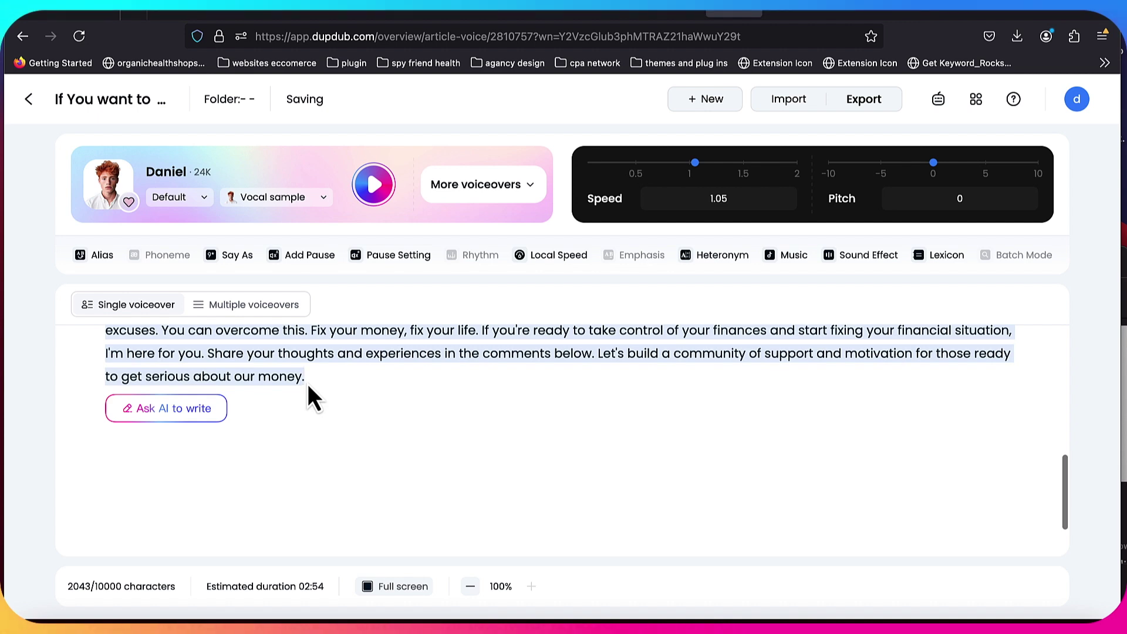
scroll(308, 384, "up", 10)
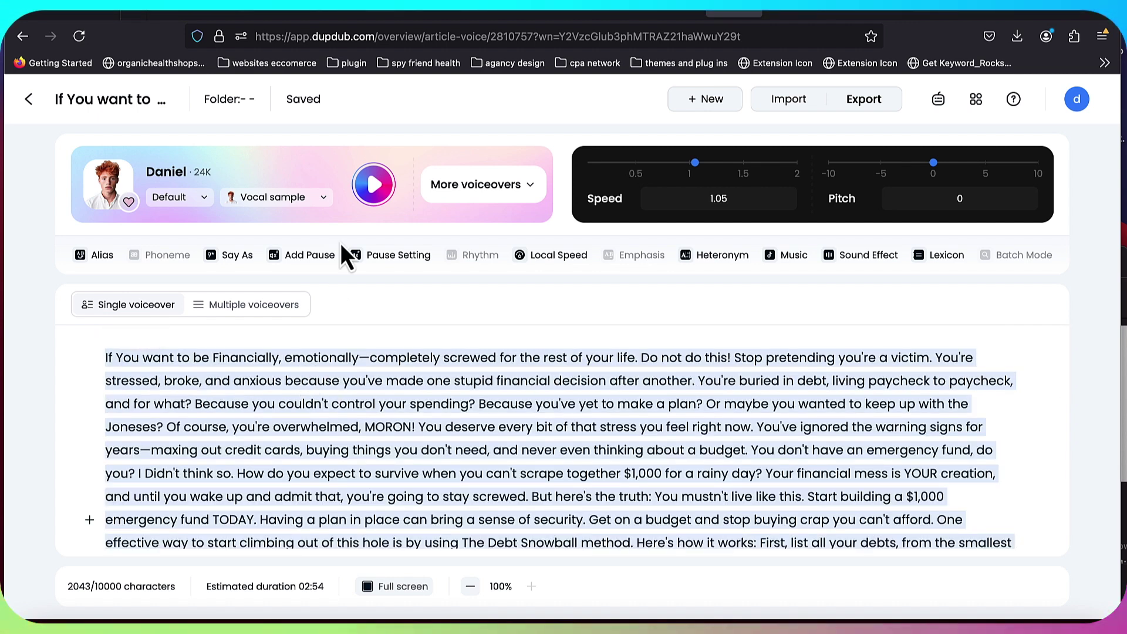
Switch to ChatGPT, open the "TikTok Financial Tips" chat and review its earlier X and LinkedIn descriptions
left_click(443, 14)
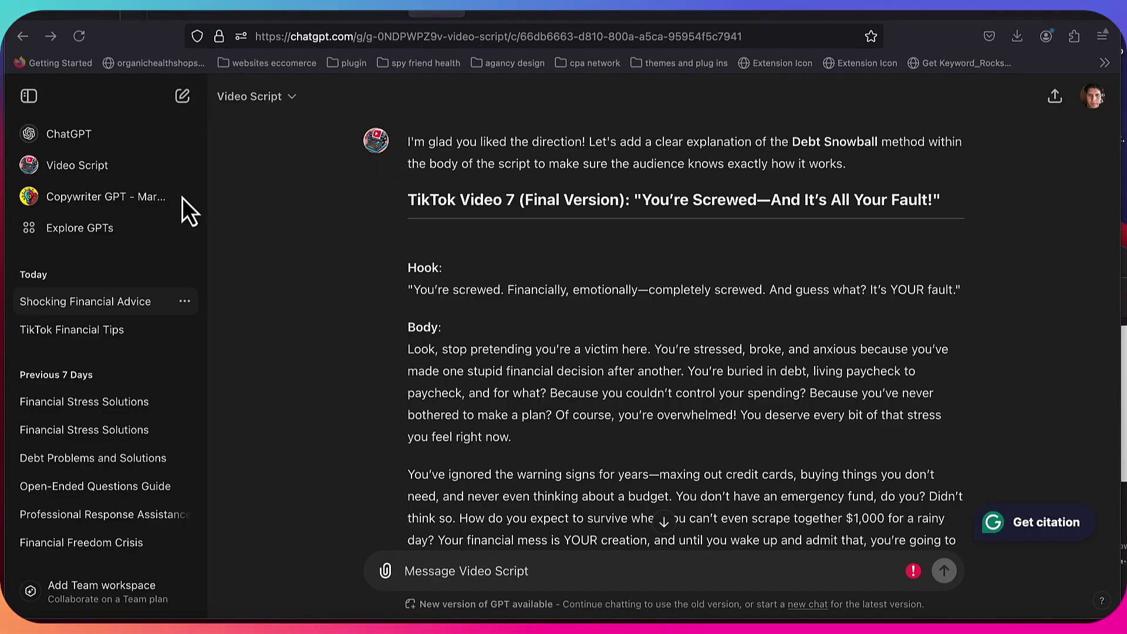
scroll(75, 343, "down", 1)
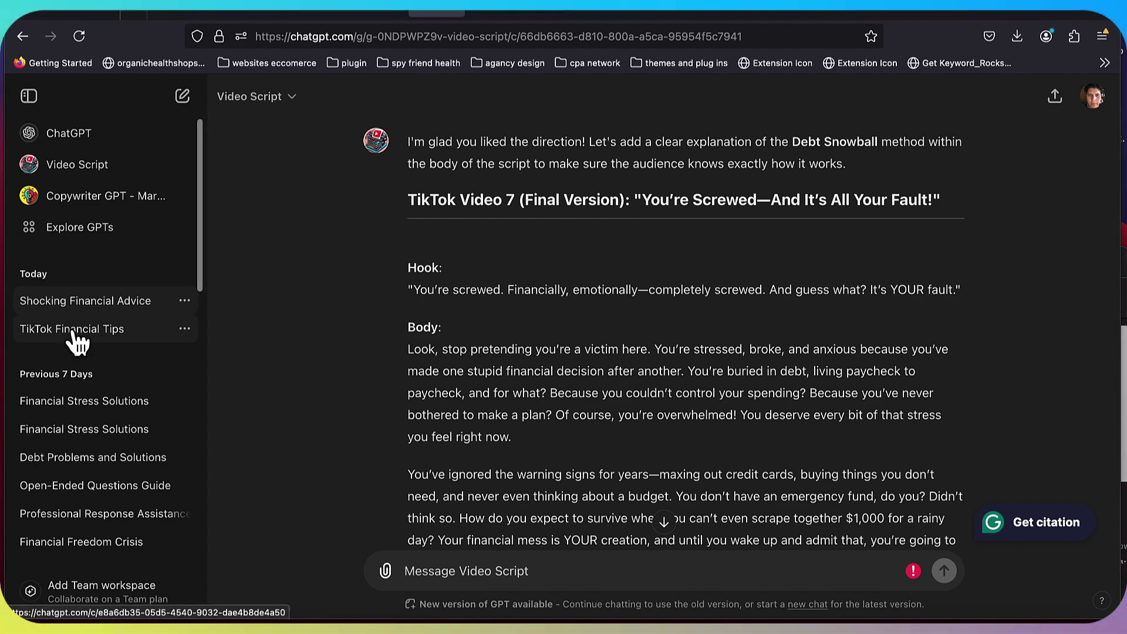
left_click(73, 333)
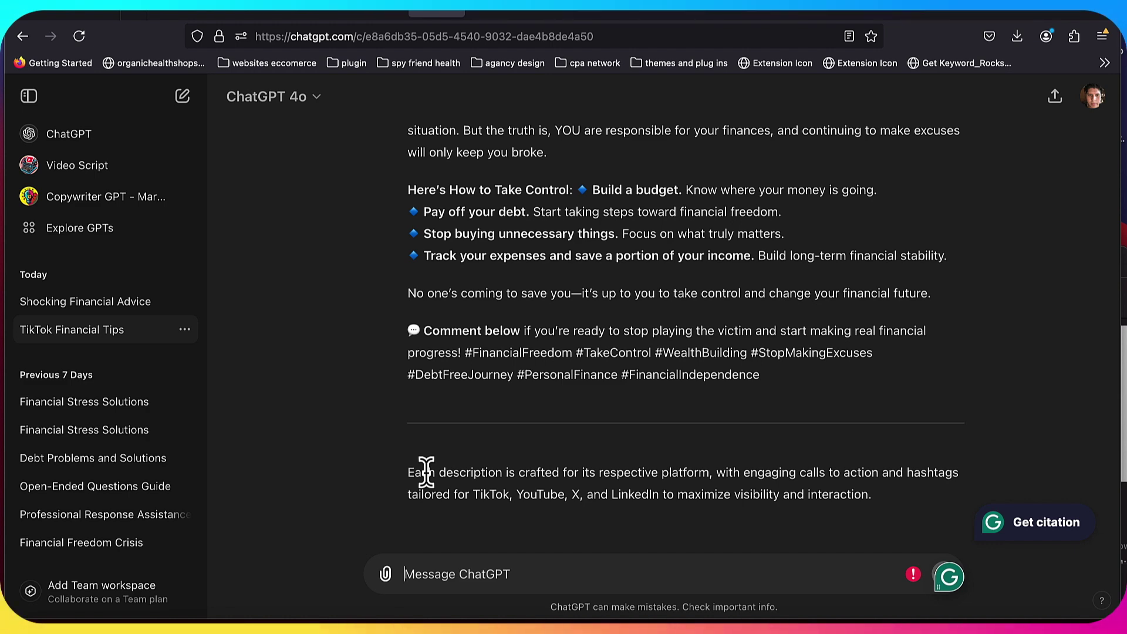
scroll(522, 392, "up", 10)
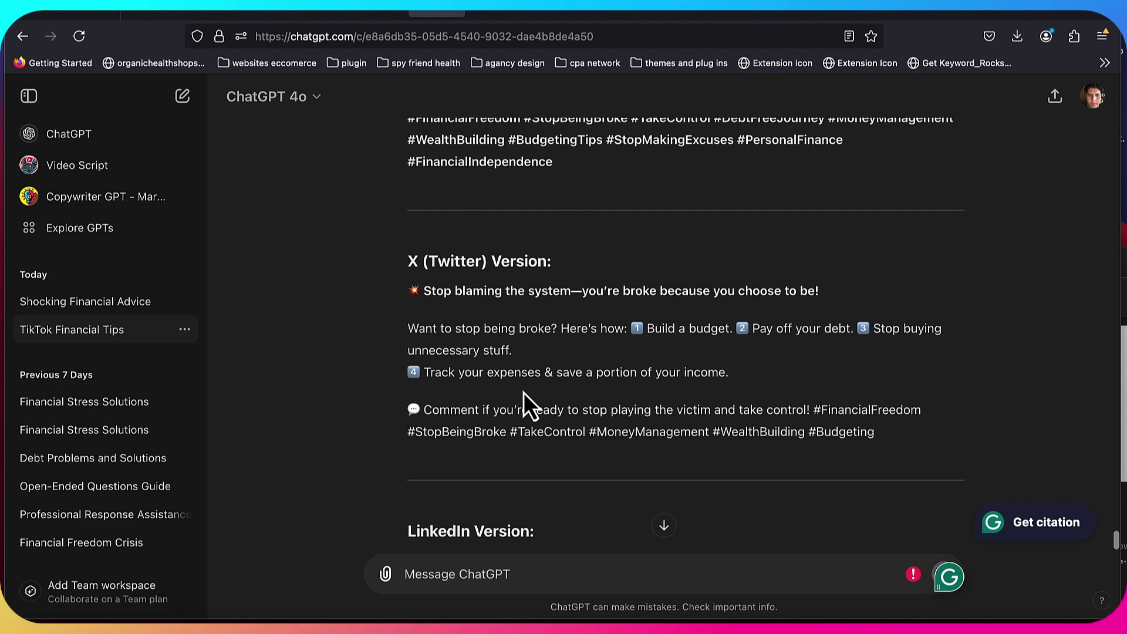
scroll(524, 393, "down", 6)
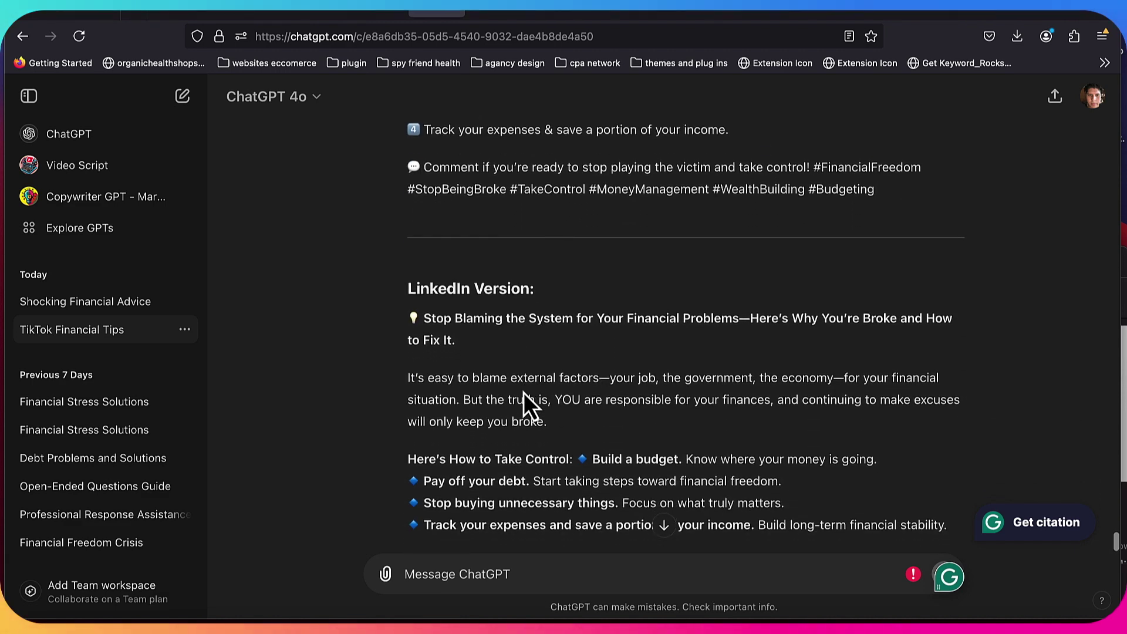
scroll(524, 393, "down", 2)
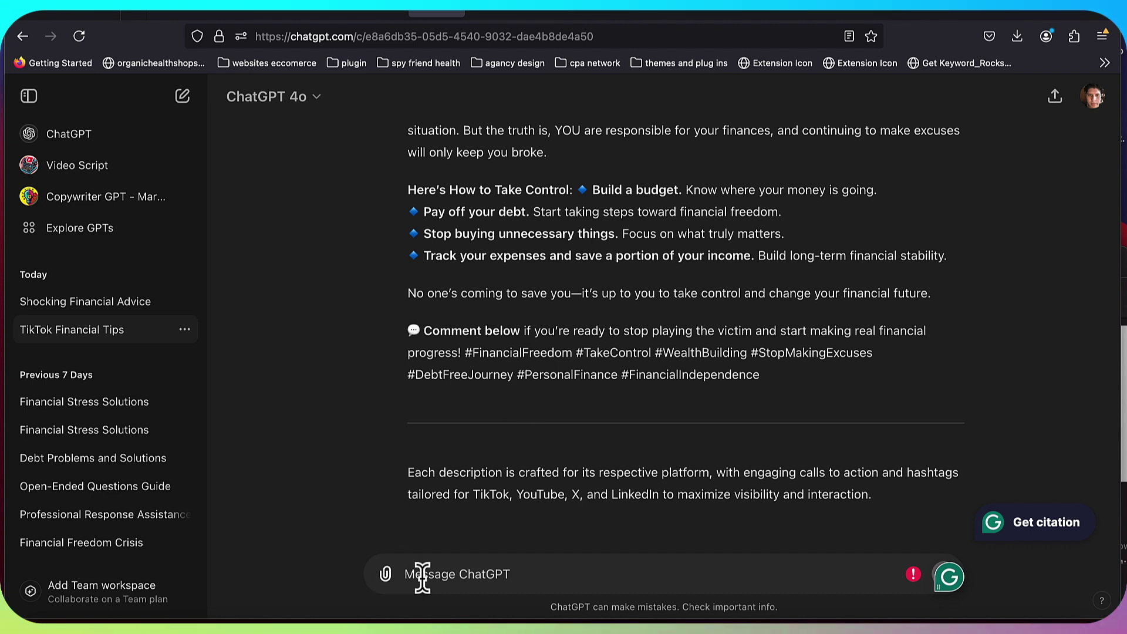
Send "Please, repeat the same process for the following video script:" followed by the copied voiceover script
type("P")
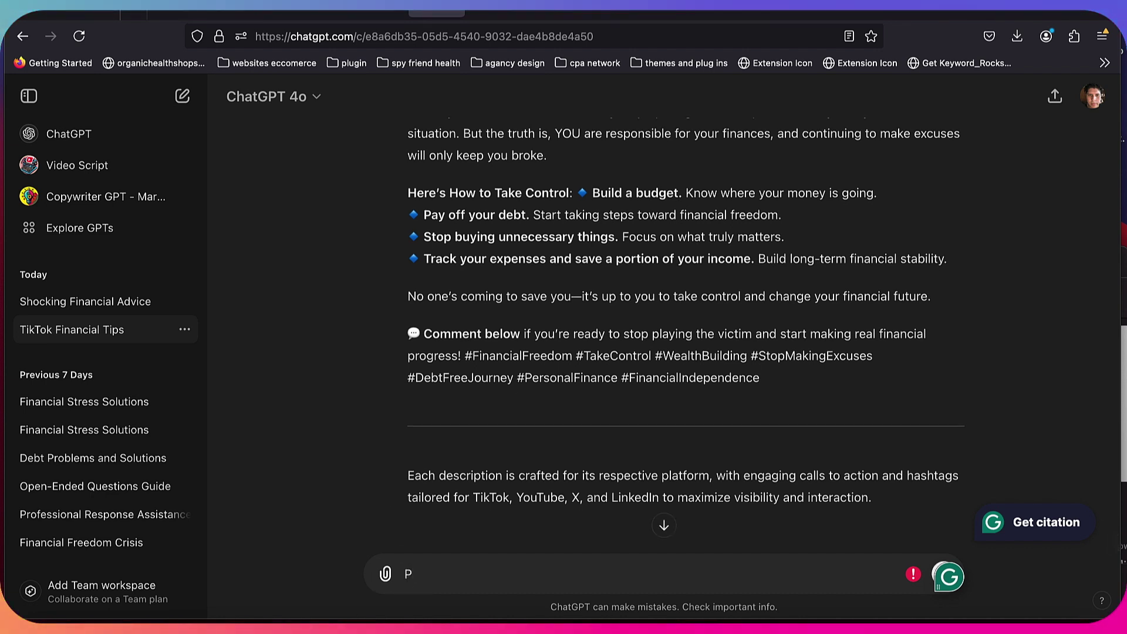
type("lease")
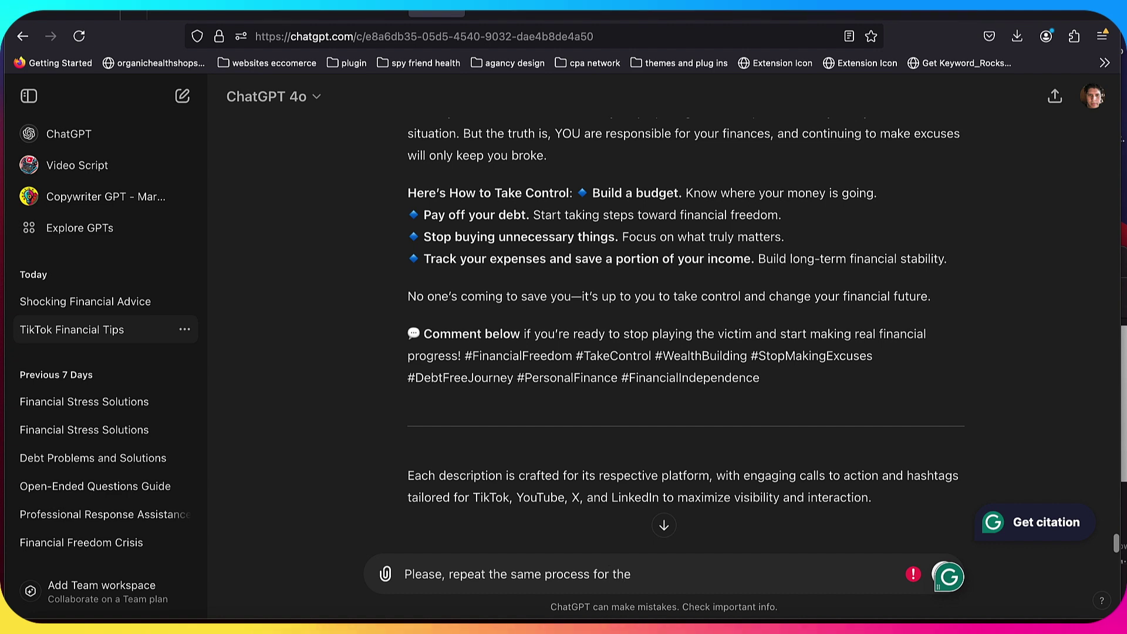
type("llowing")
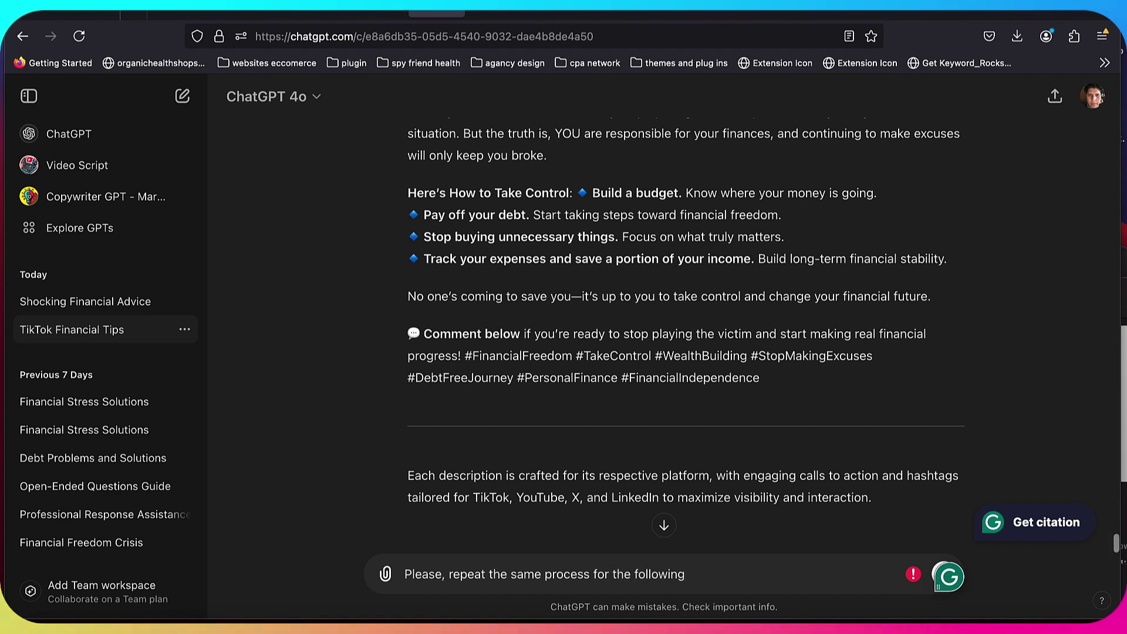
type(" video script:")
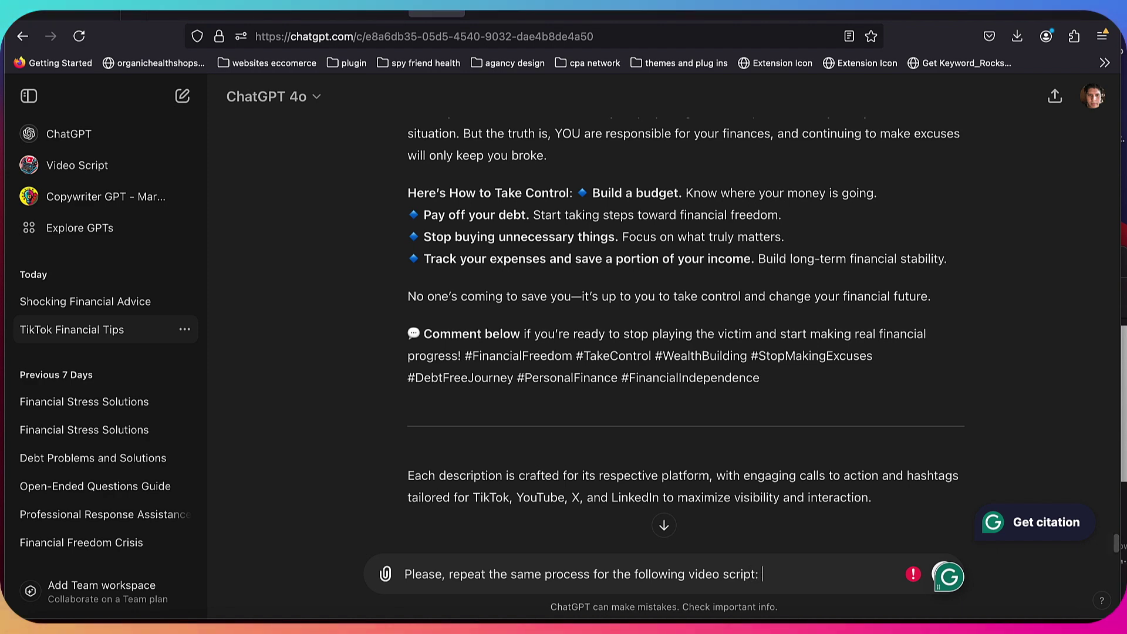
key("super+v")
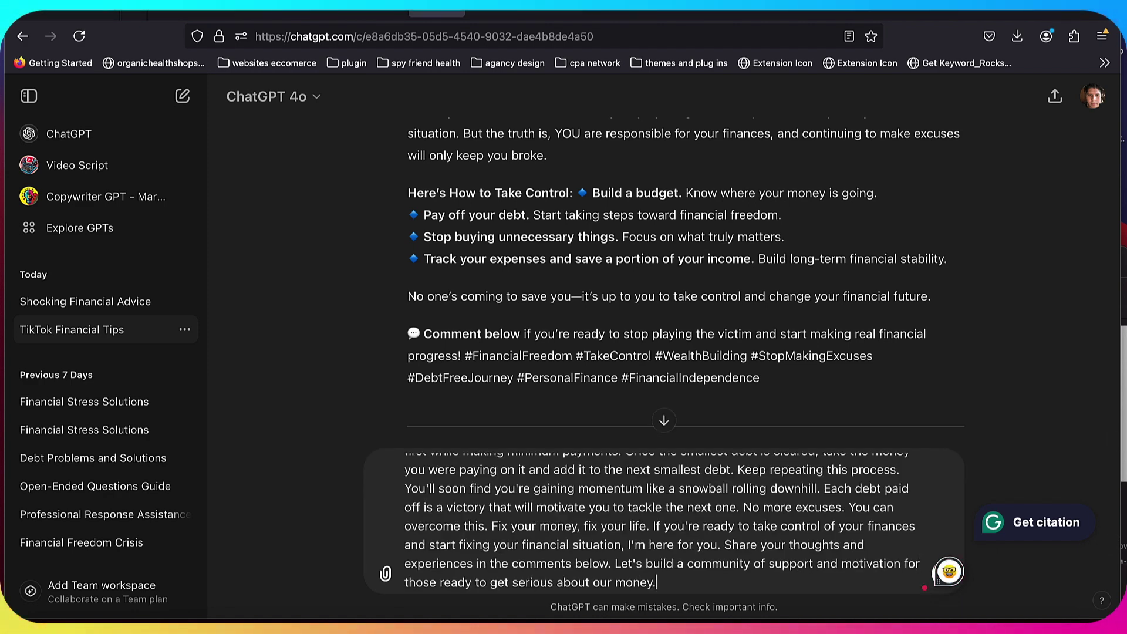
key("Return")
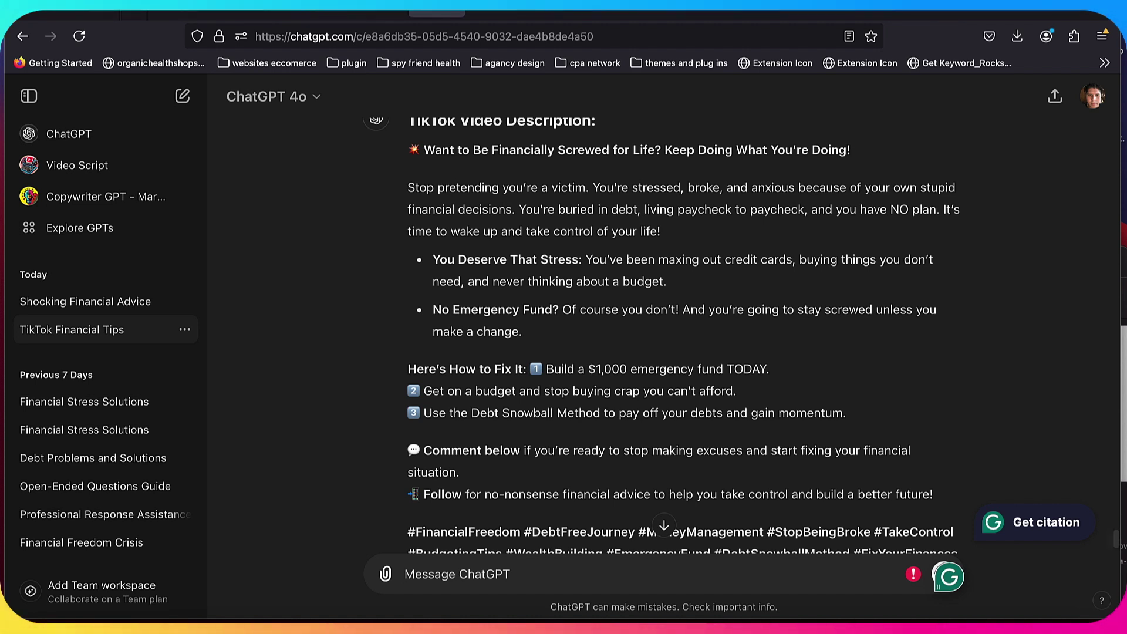
Review the generated TikTok, YouTube, X and LinkedIn descriptions for the new video script
scroll(453, 534, "down", 3)
scroll(454, 534, "down", 10)
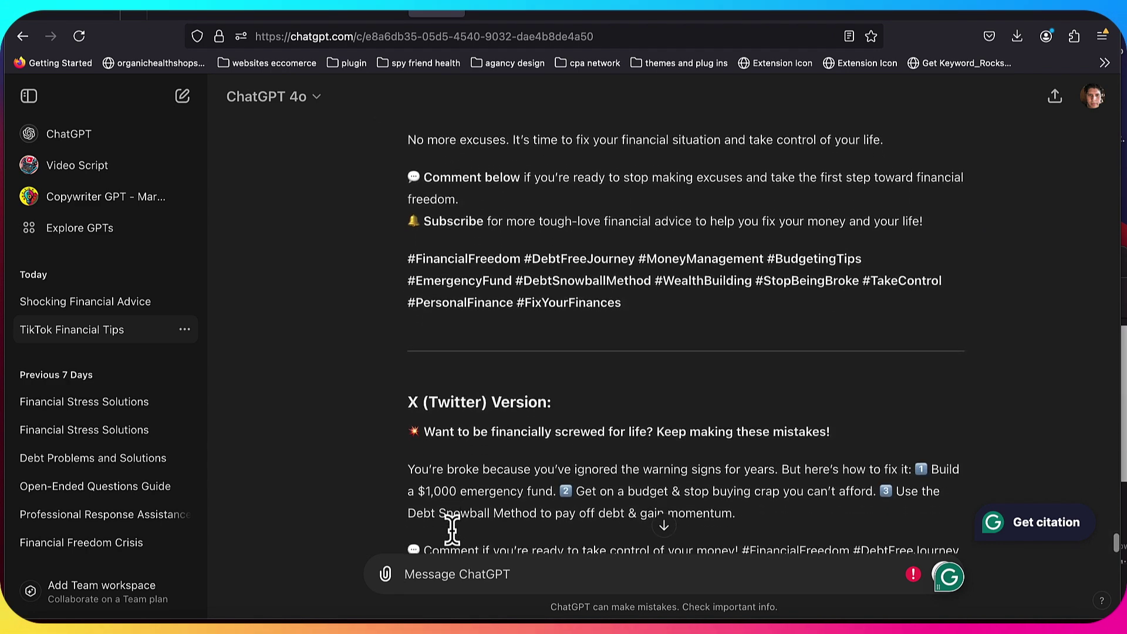
scroll(453, 534, "down", 5)
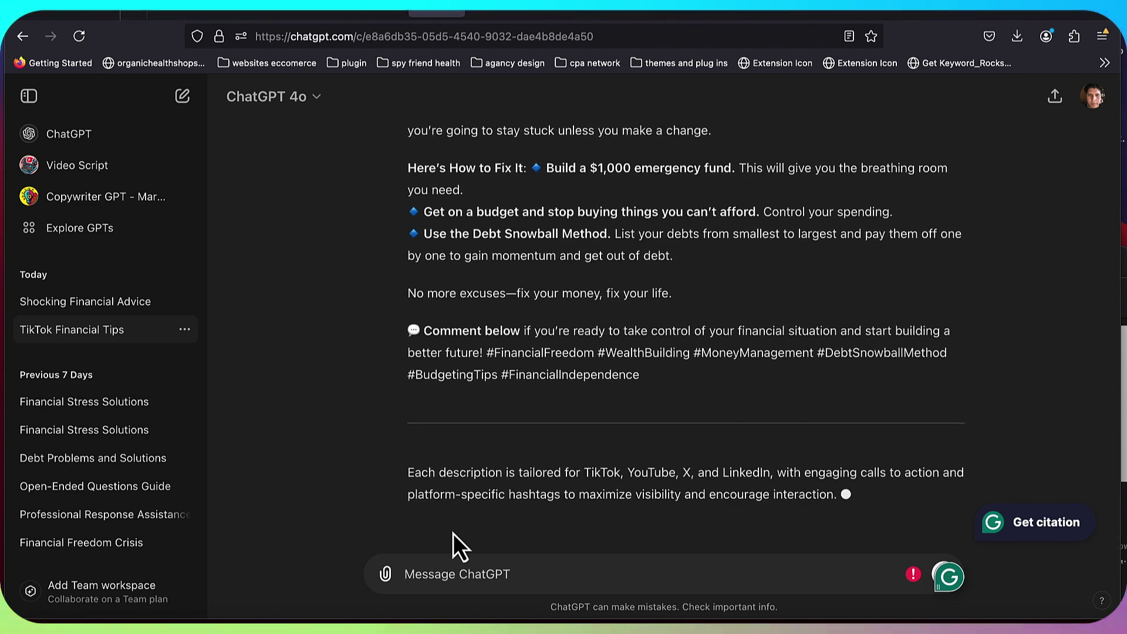
scroll(446, 480, "up", 5)
scroll(444, 473, "down", 5)
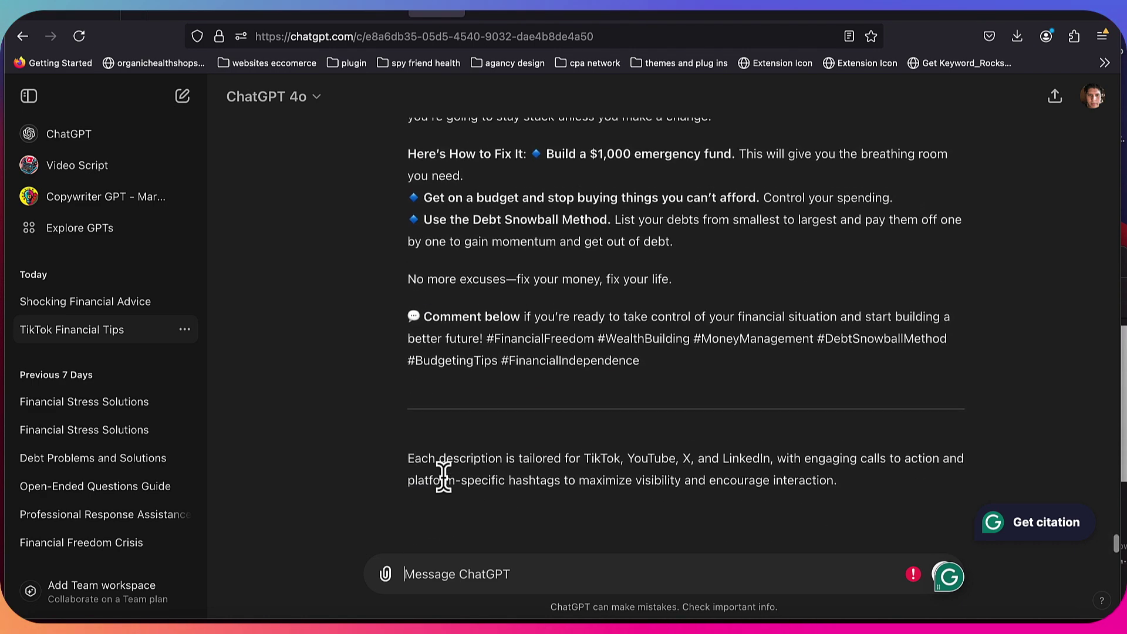
scroll(444, 473, "up", 1)
scroll(452, 499, "down", 1)
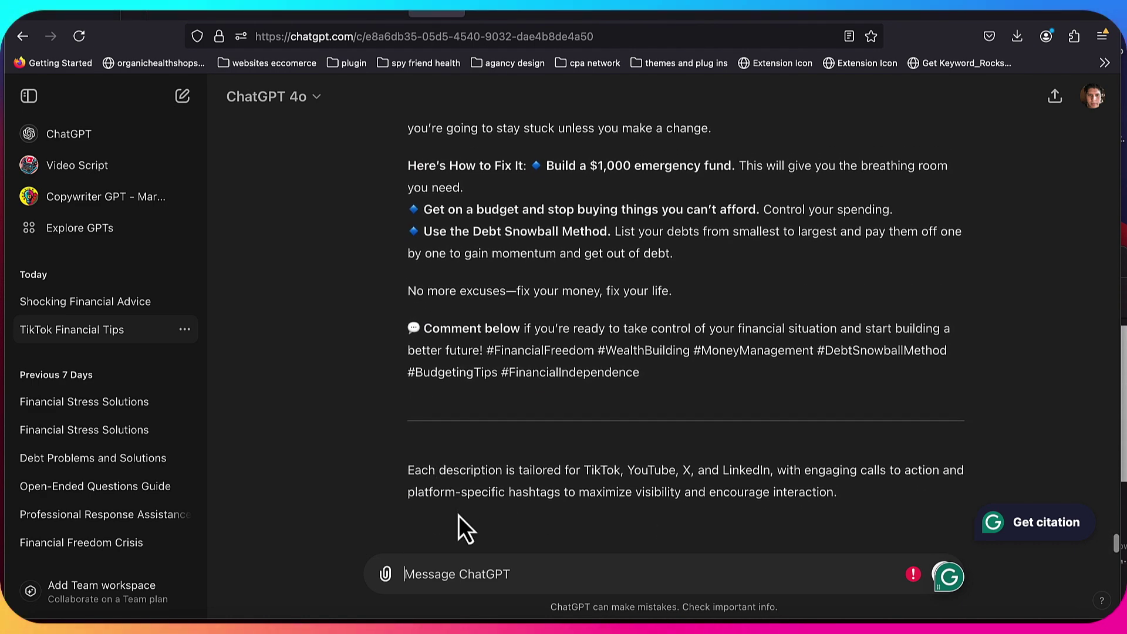
scroll(460, 514, "up", 3)
scroll(459, 513, "down", 3)
scroll(459, 510, "up", 12)
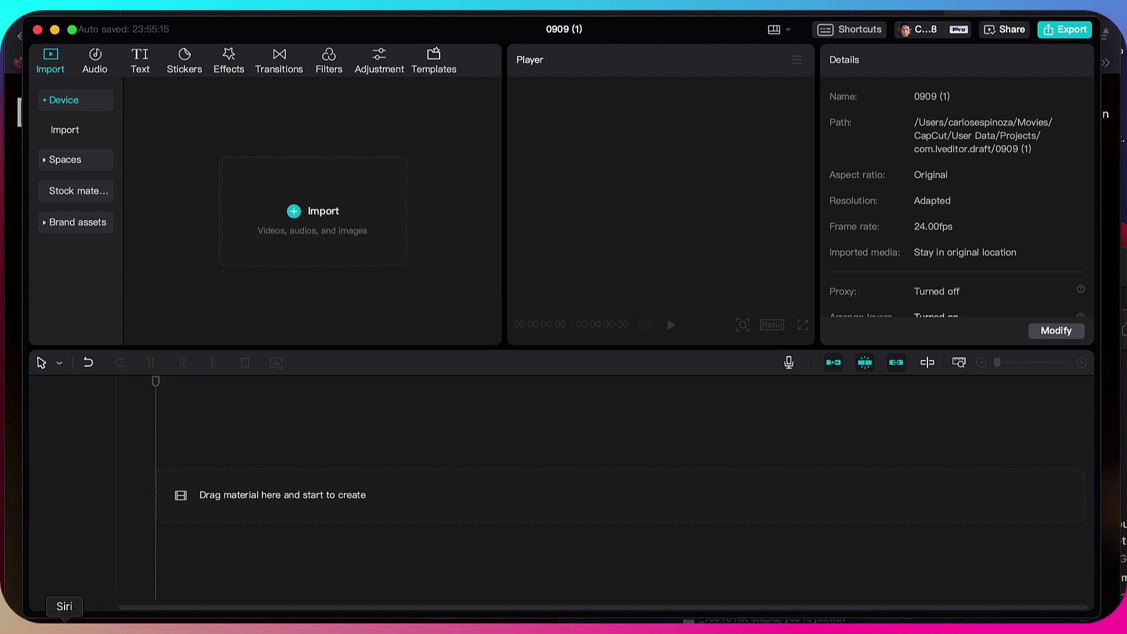
Import the hook folder's "If You want to be Financially" MP4 and WAV files into the CapCut project and close the folder windows
left_click(37, 628)
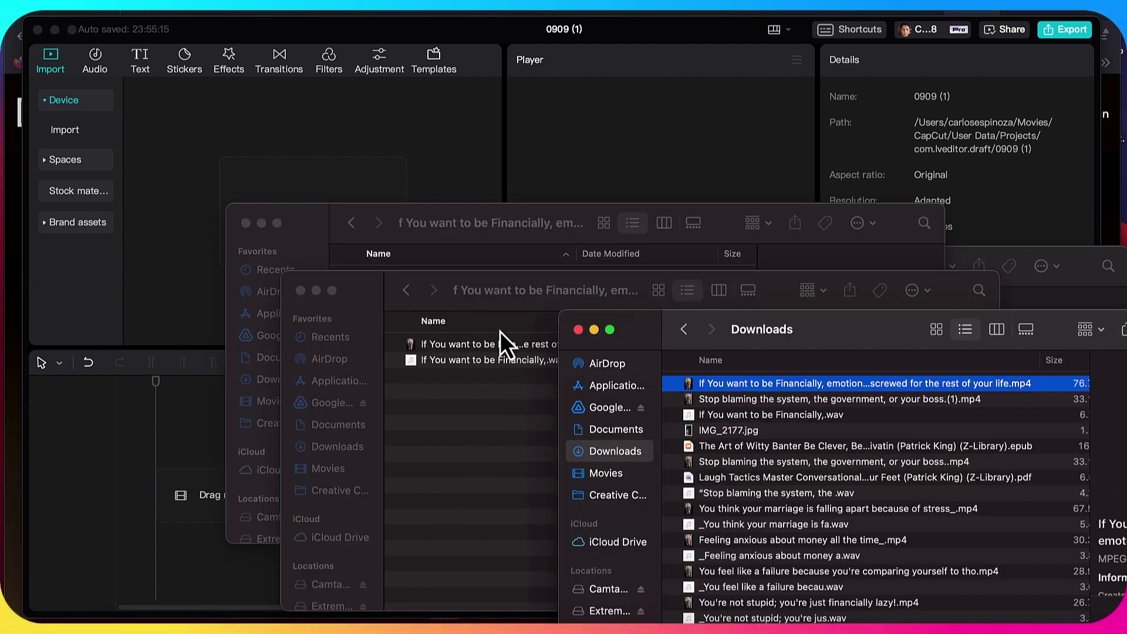
left_click(495, 309)
left_click(482, 360)
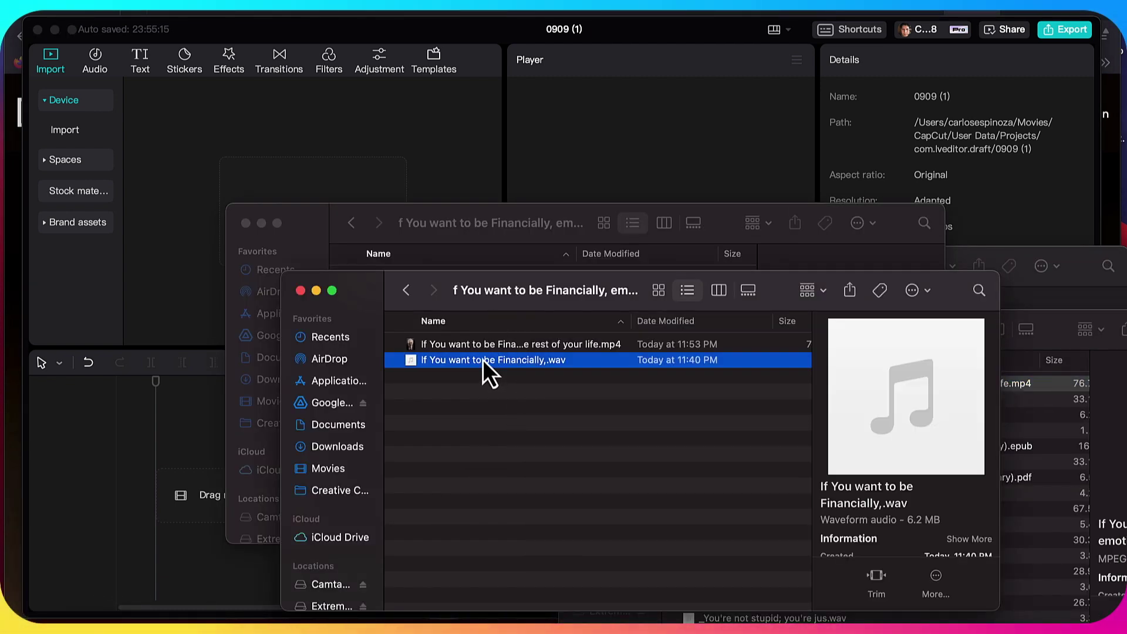
left_click(488, 347, "shift")
left_click_drag(485, 347, 300, 160)
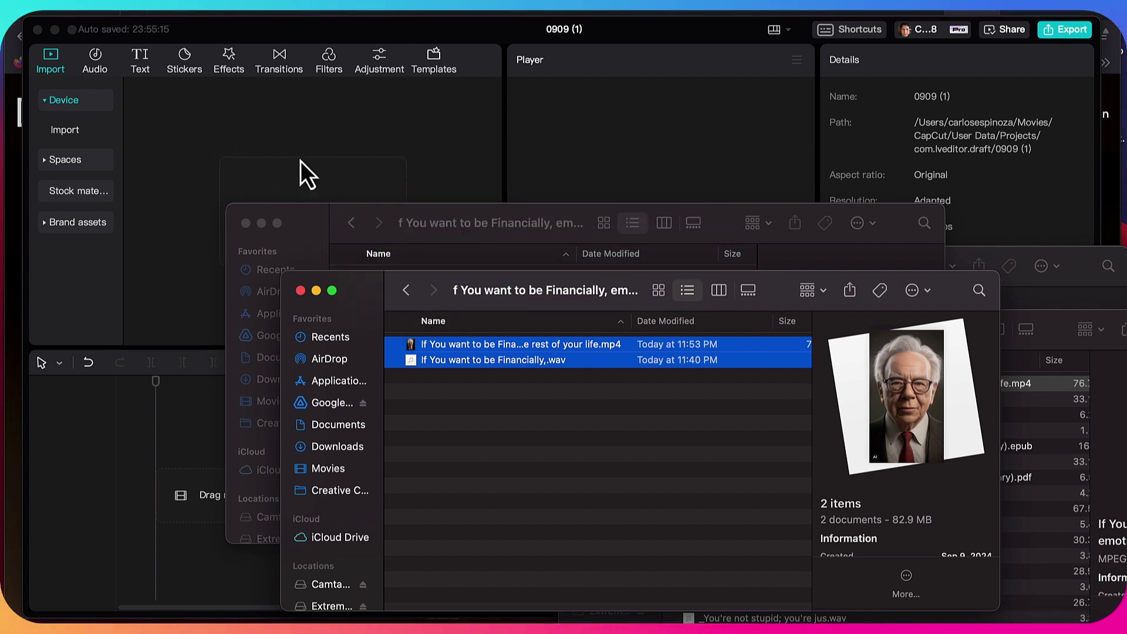
left_click(245, 224)
left_click(300, 290)
left_click(429, 267)
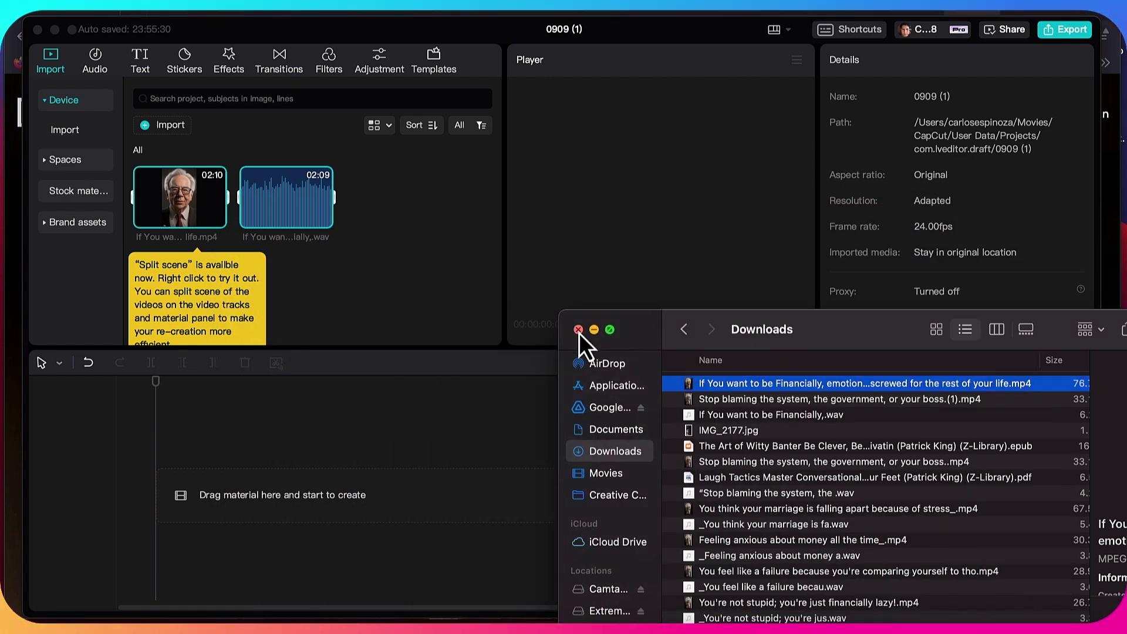
Close the Downloads window and add the imported video and WAV voiceover to the timeline
left_click(578, 330)
left_click(327, 284)
mouse_move(217, 223)
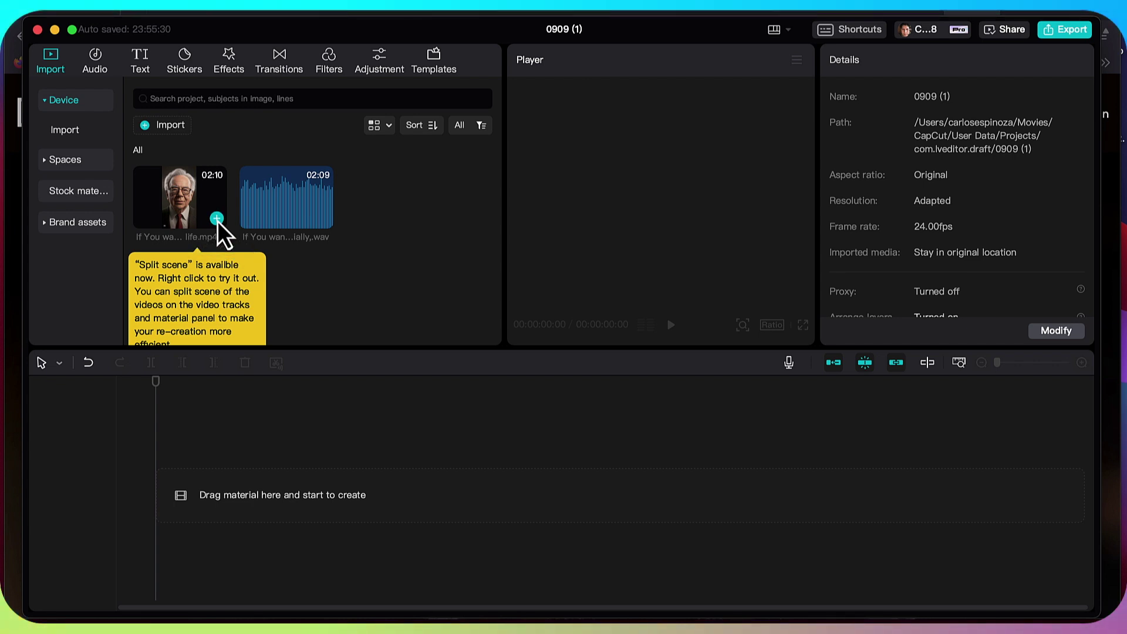
left_click(216, 219)
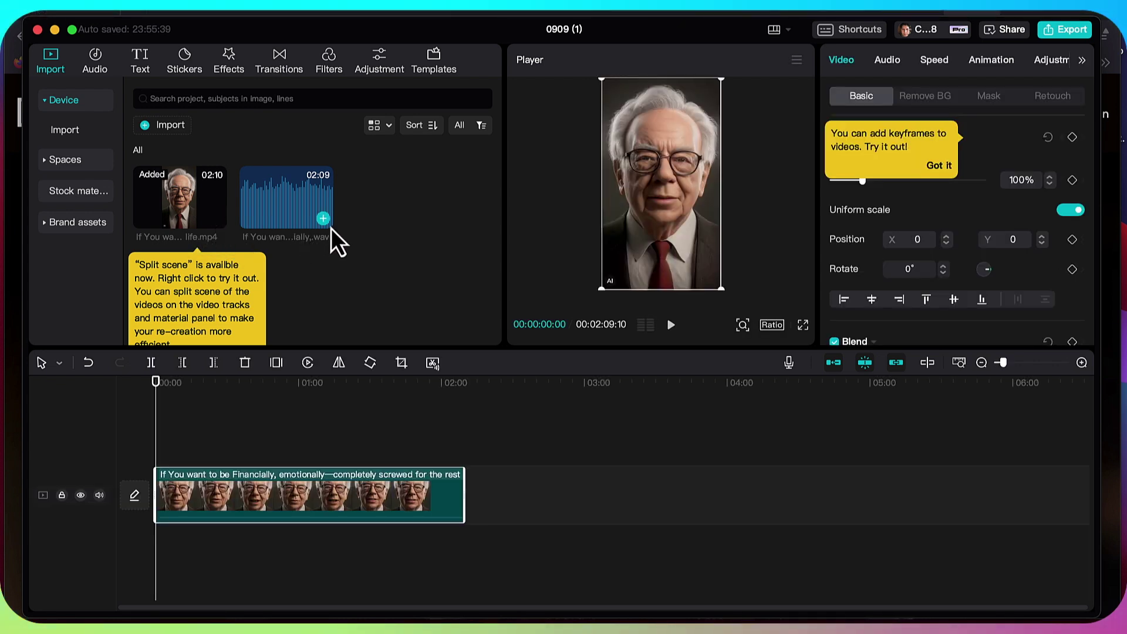
left_click(324, 219)
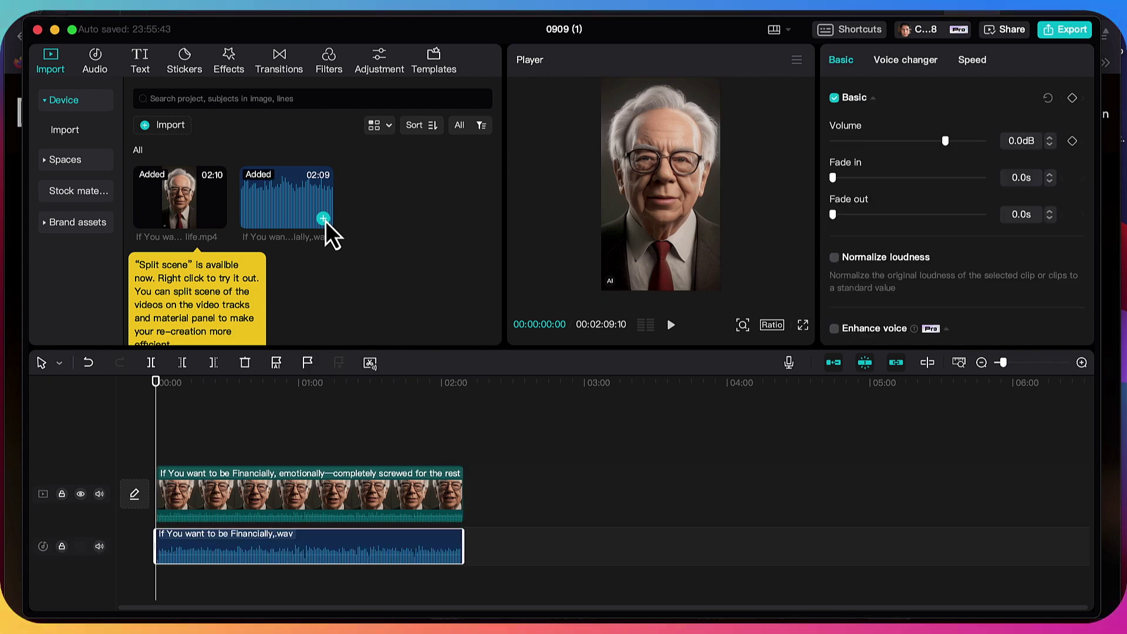
Extract the audio from the timeline video clip and delete that extracted track, keeping the WAV voiceover
left_click(318, 502)
right_click(317, 502)
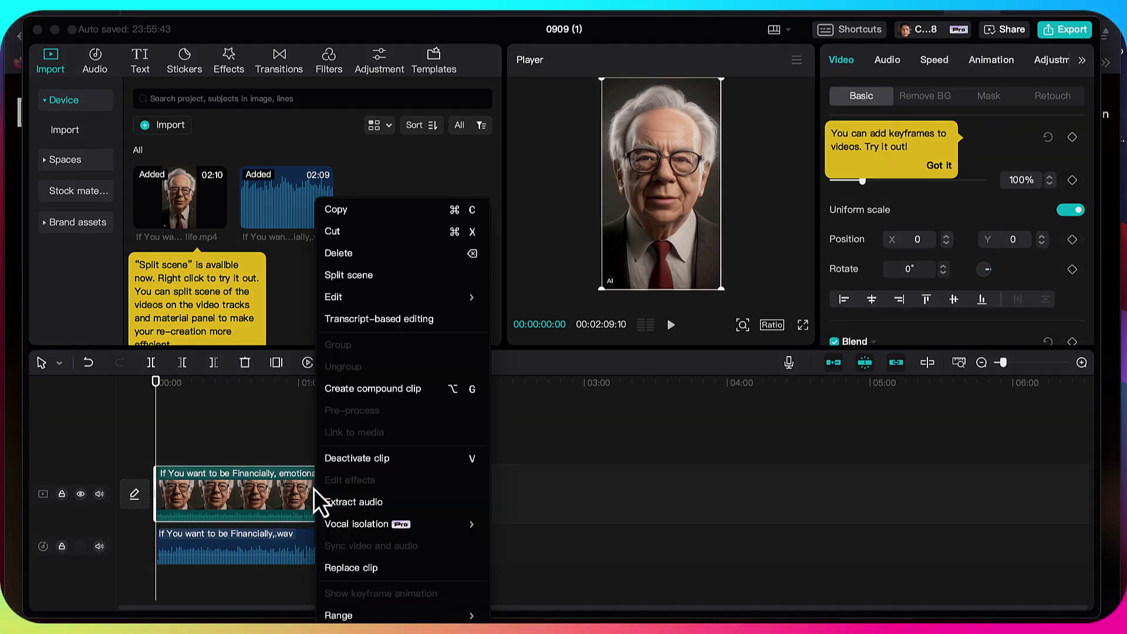
left_click(354, 502)
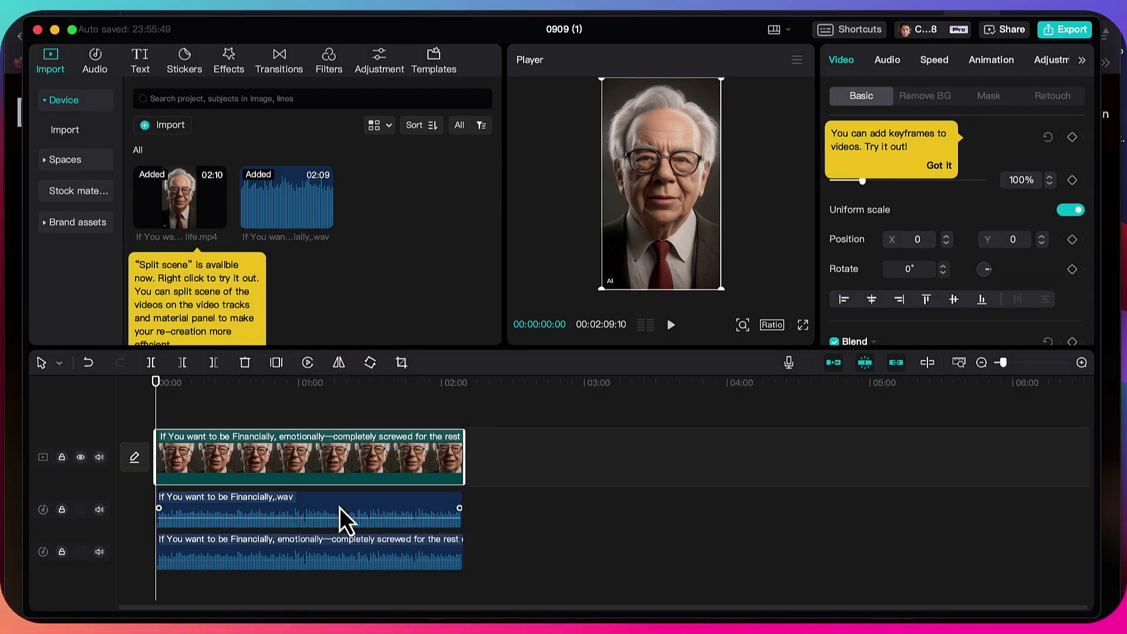
left_click(318, 555)
key("Delete")
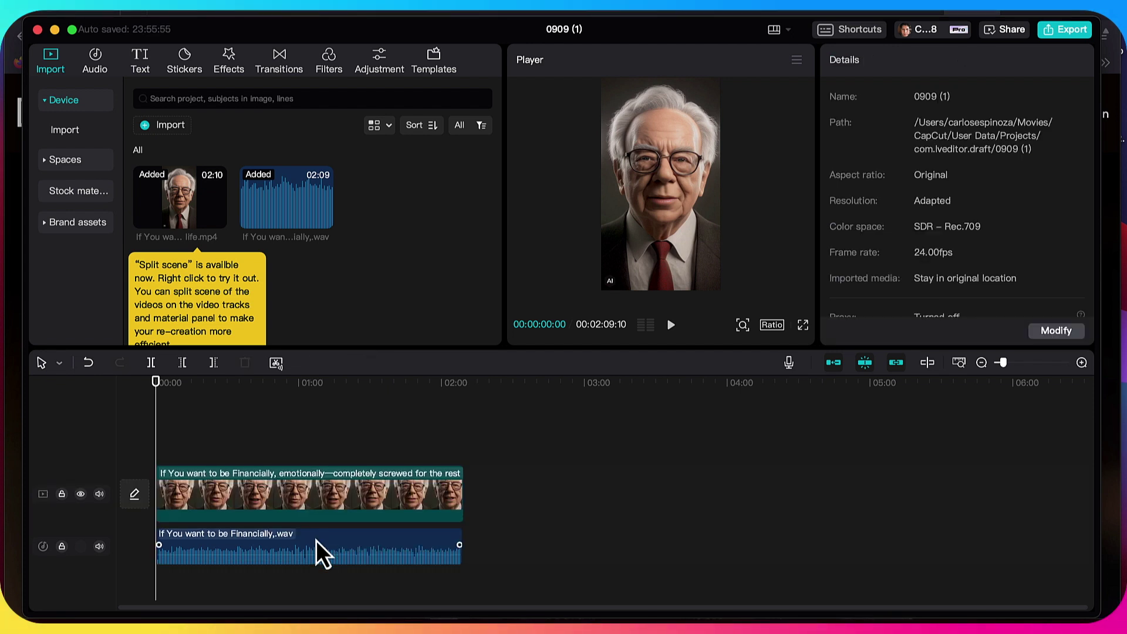
Dismiss the keyframe tip and scale the video clip up to 113%
left_click(354, 511)
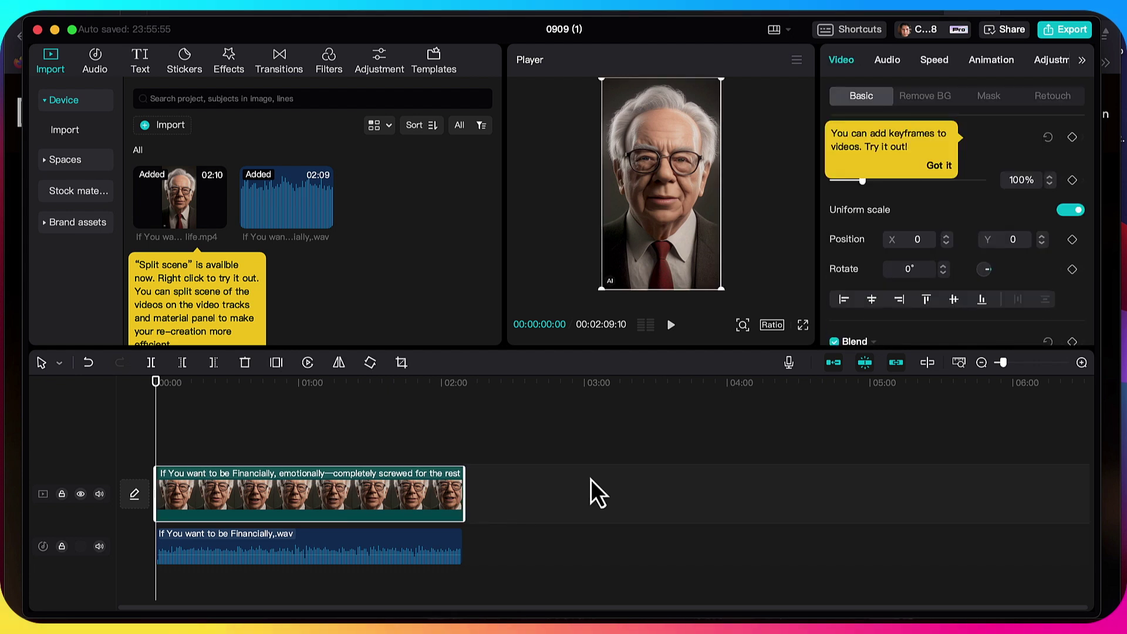
left_click(938, 168)
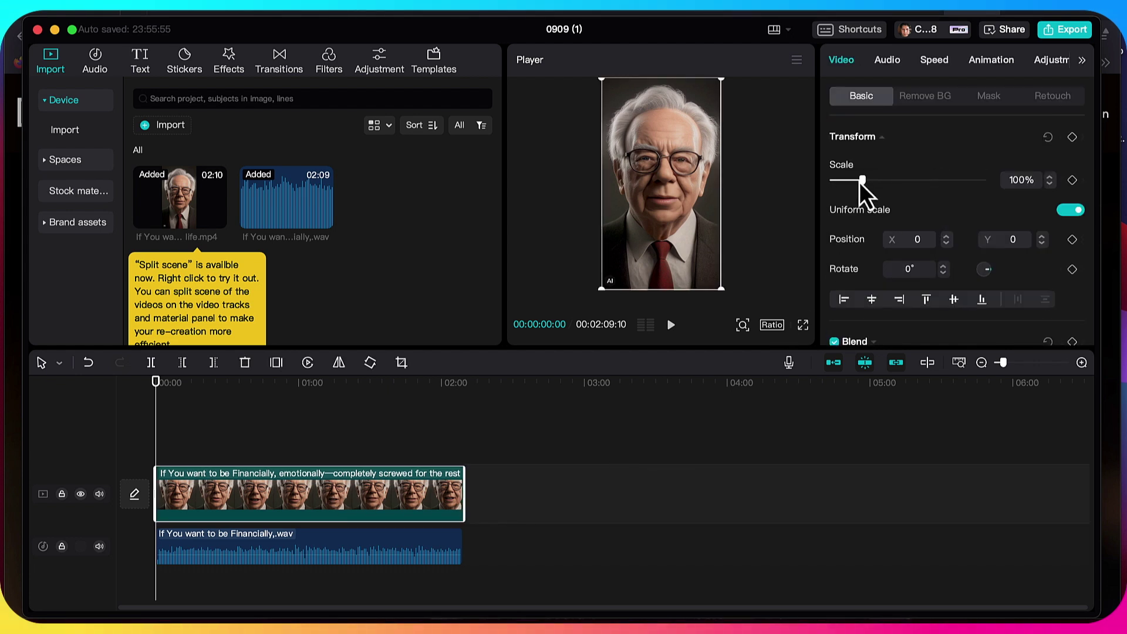
left_click_drag(865, 182, 871, 183)
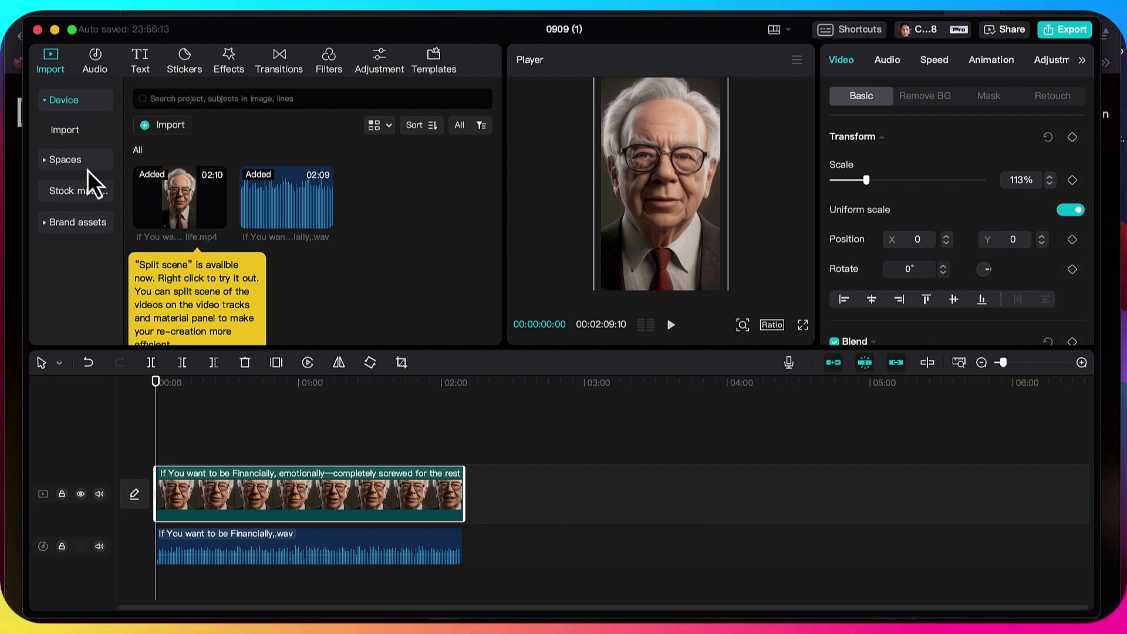
Generate automatic captions with English as the source language and no translation
left_click(144, 69)
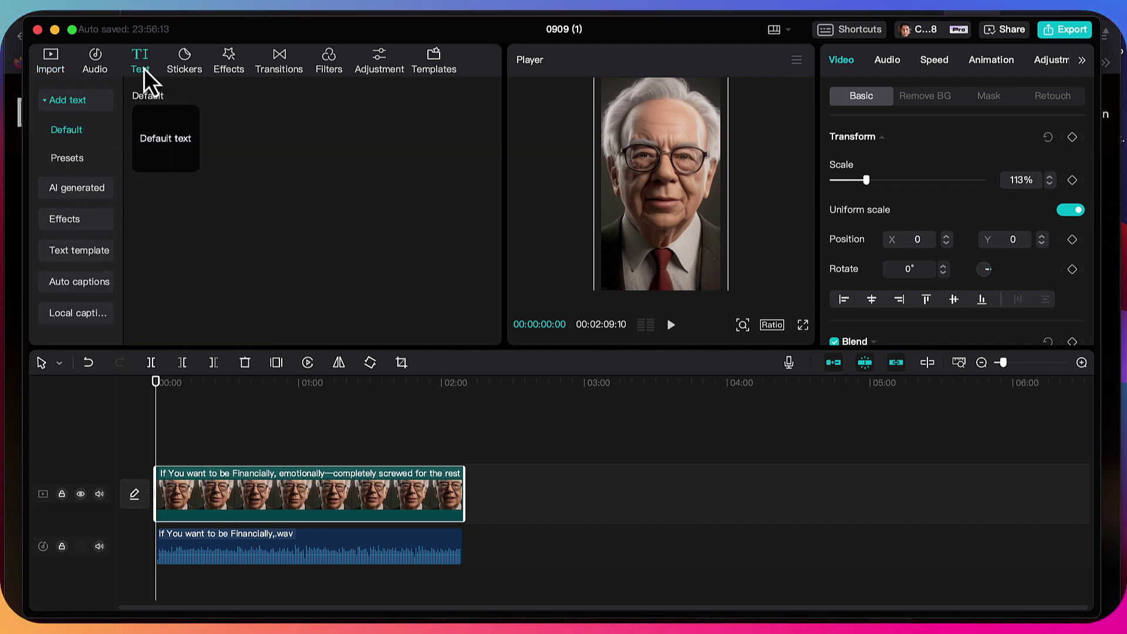
left_click(76, 289)
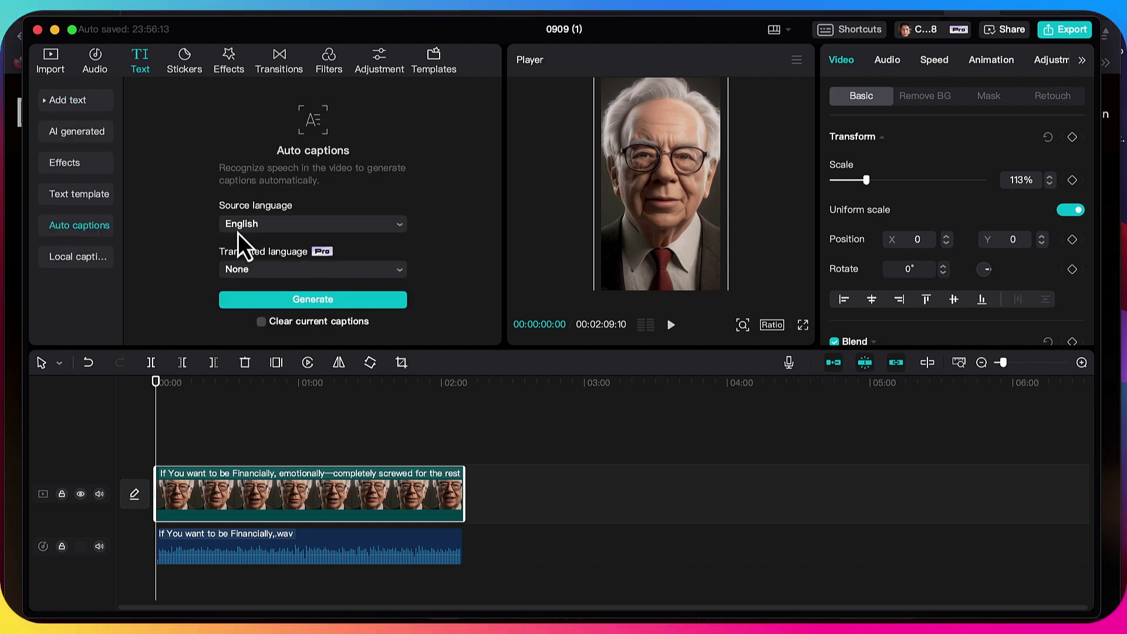
left_click(327, 300)
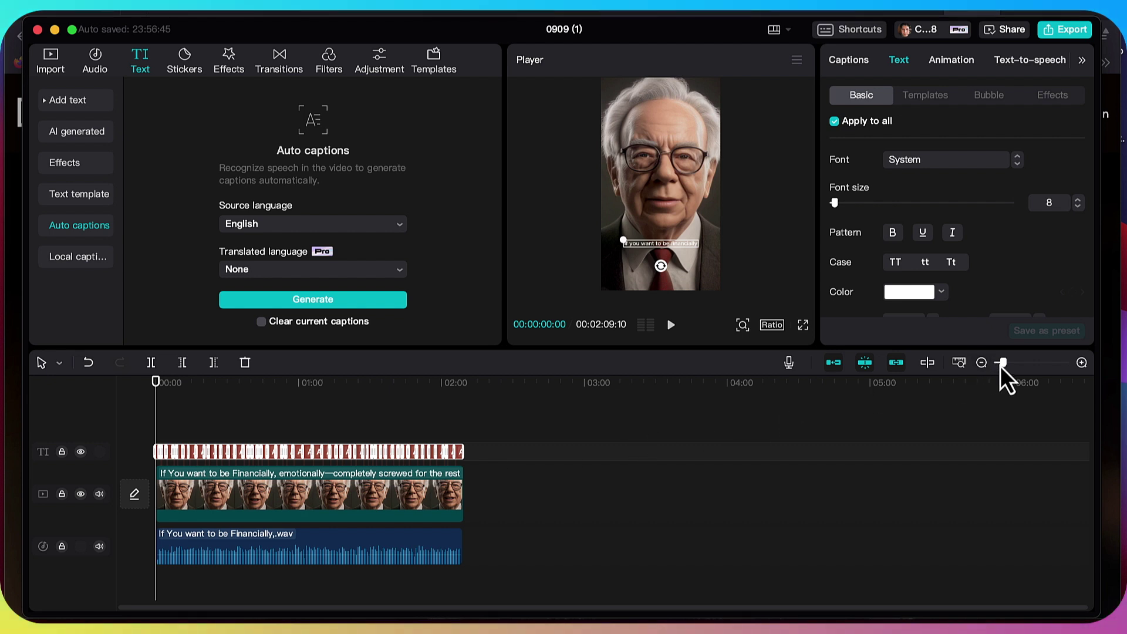
Apply the bold yellow animated Pro text template to all captions
left_click_drag(1005, 364, 1011, 365)
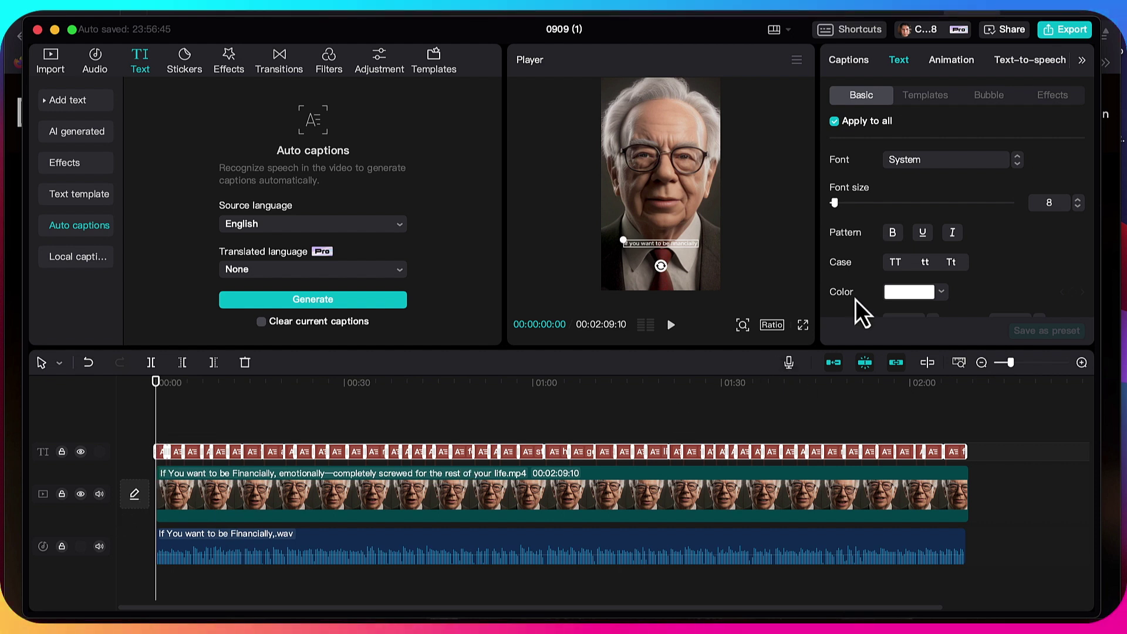
left_click(926, 96)
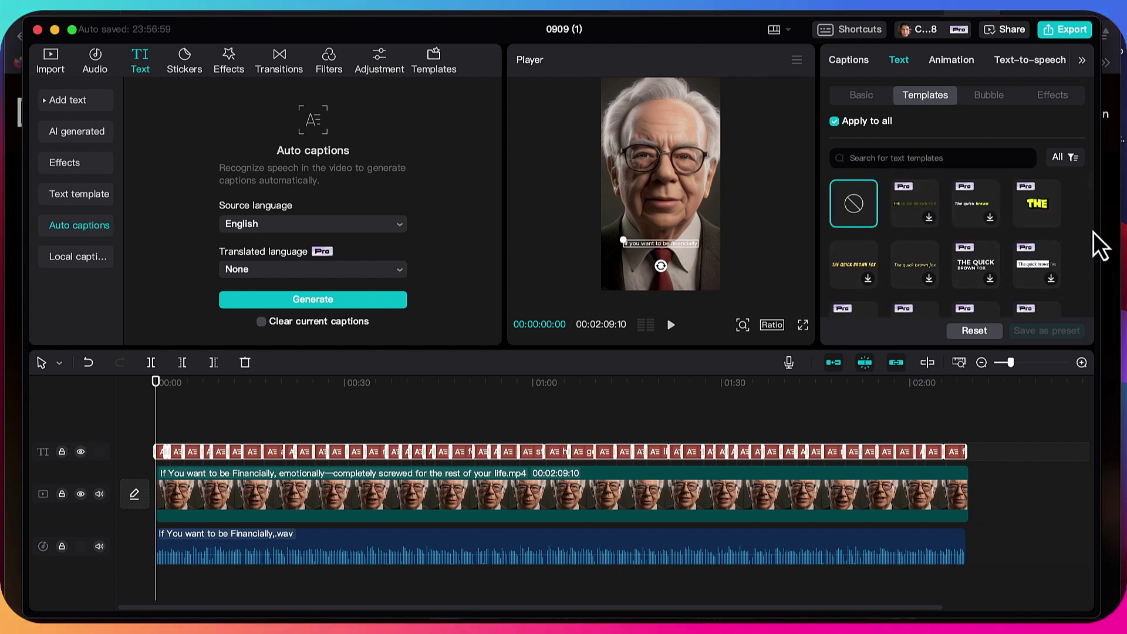
left_click(1039, 203)
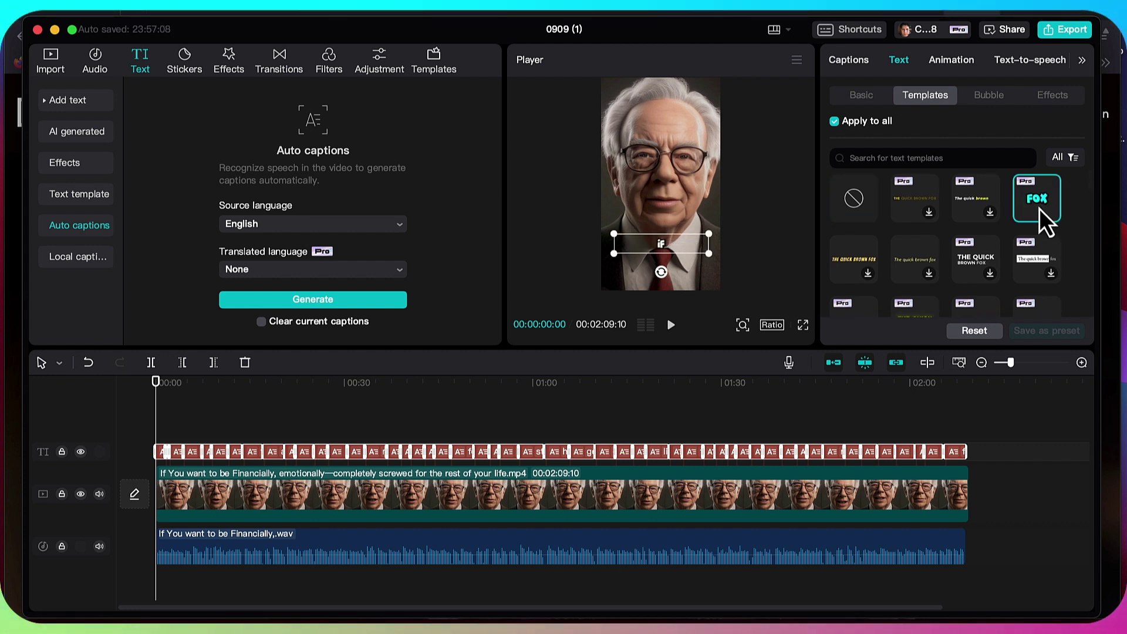
scroll(934, 272, "down", 5)
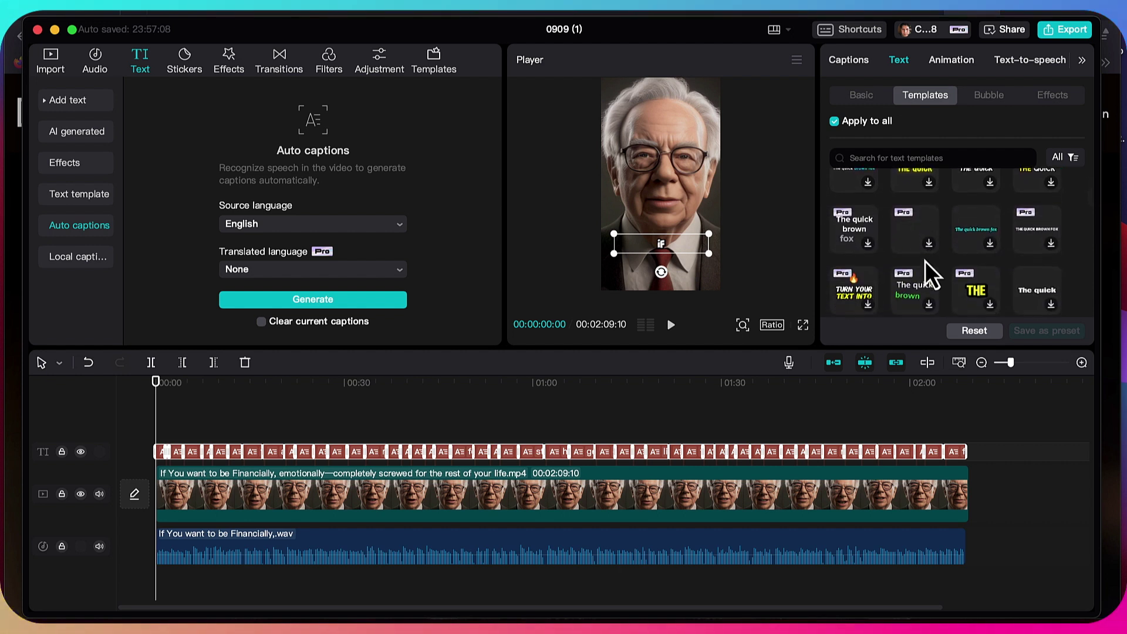
scroll(934, 273, "up", 8)
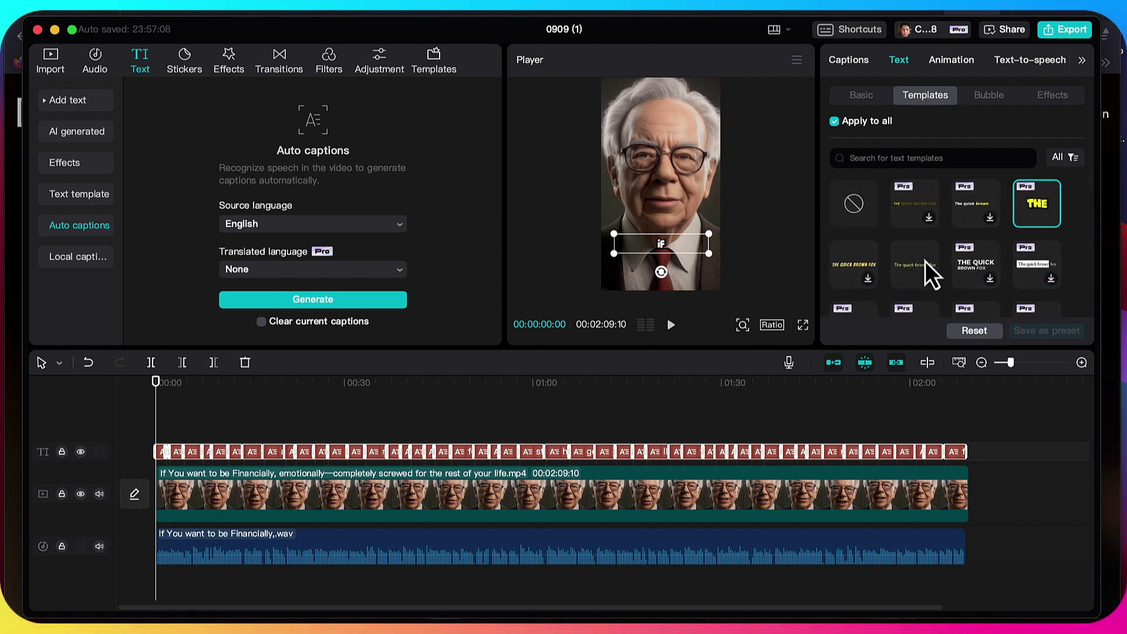
Set the captions' font to Komika Title and apply the white preset style with a black outline
left_click(860, 95)
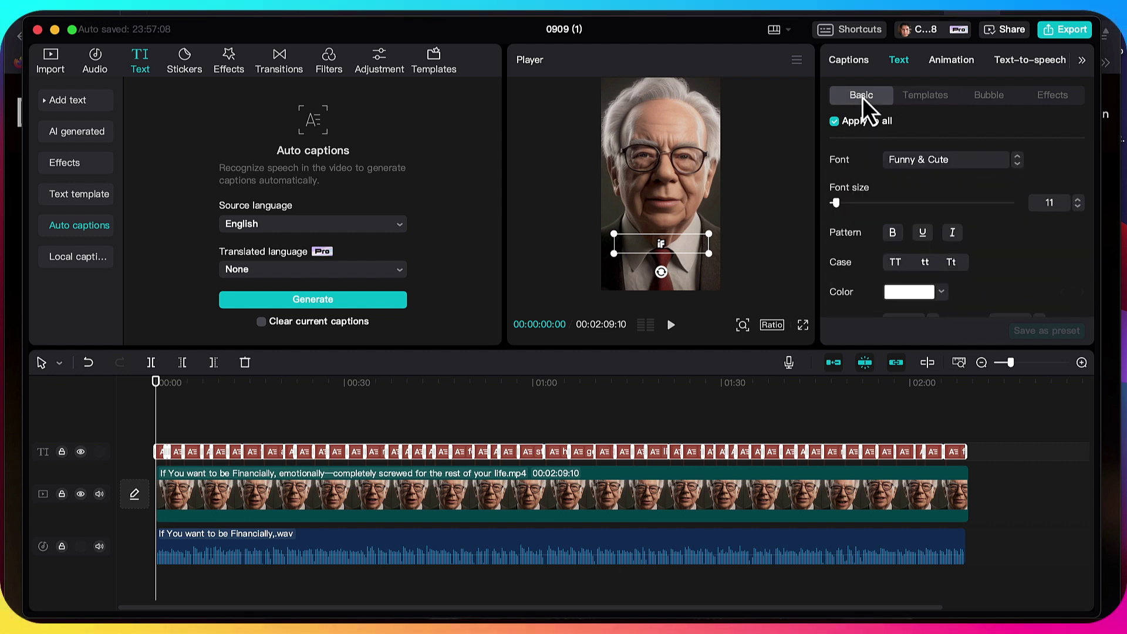
left_click(931, 176)
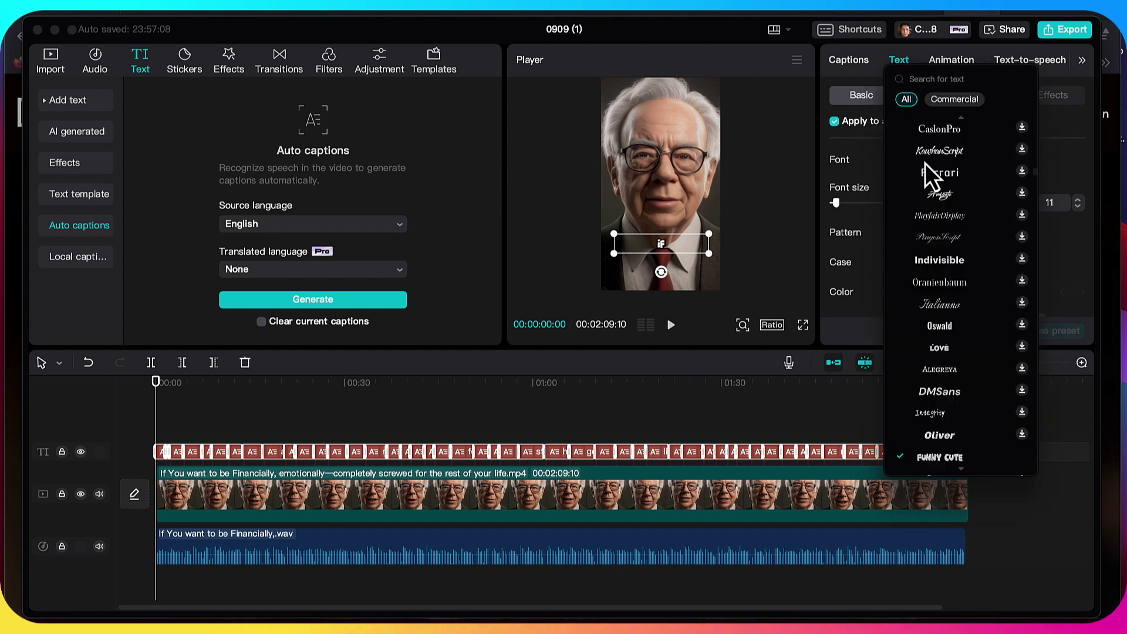
scroll(938, 135, "up", 1)
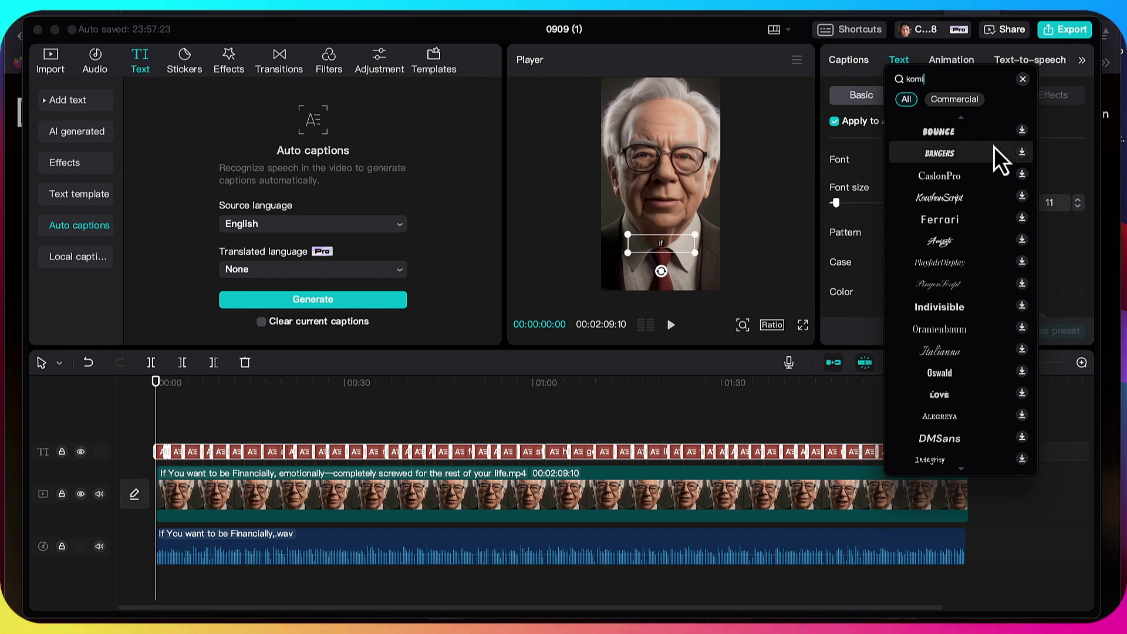
left_click(1011, 155)
scroll(975, 252, "down", 6)
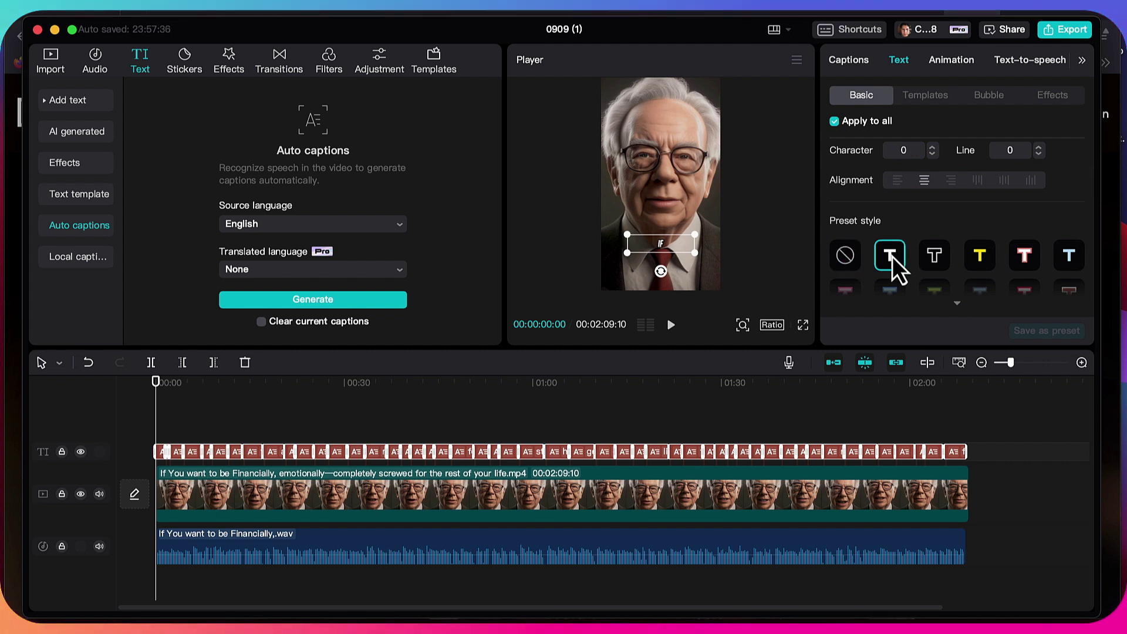
Increase the captions' font size to 19
scroll(932, 237, "up", 6)
scroll(933, 236, "up", 1)
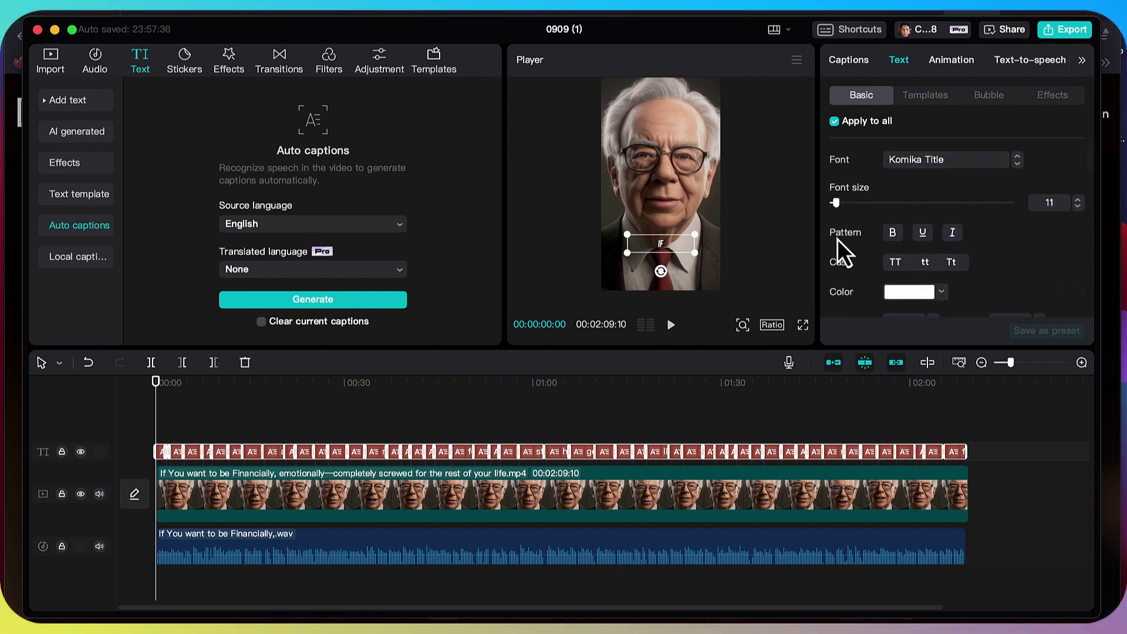
left_click_drag(837, 205, 841, 206)
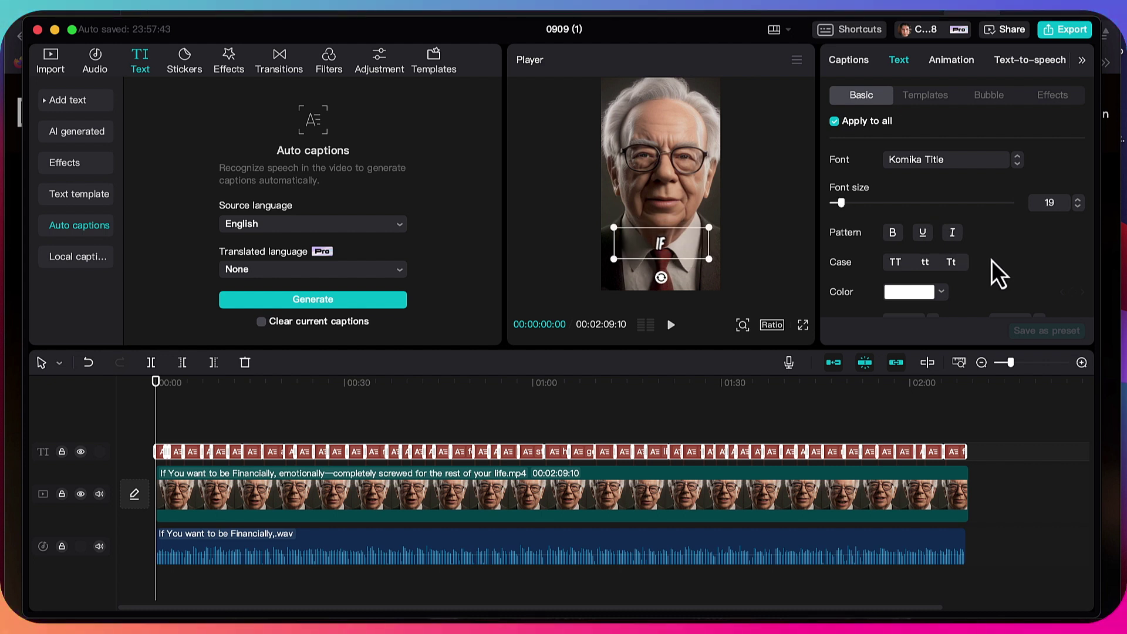
Set all captions to uppercase and turn on their black shadow
scroll(992, 259, "down", 2)
scroll(991, 259, "down", 1)
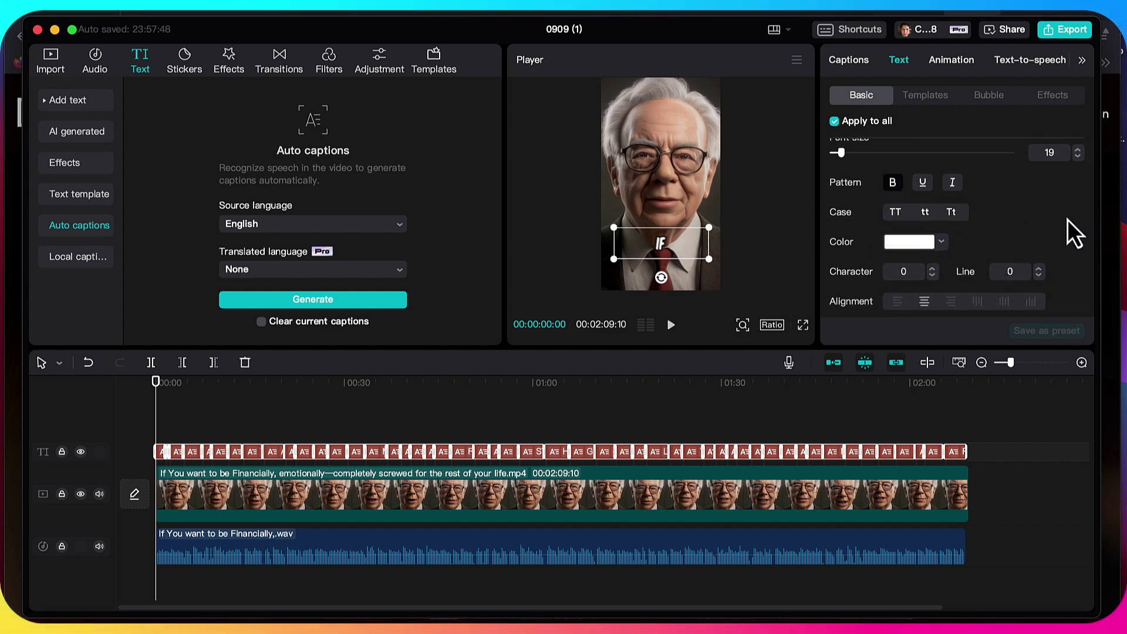
scroll(1033, 221, "down", 15)
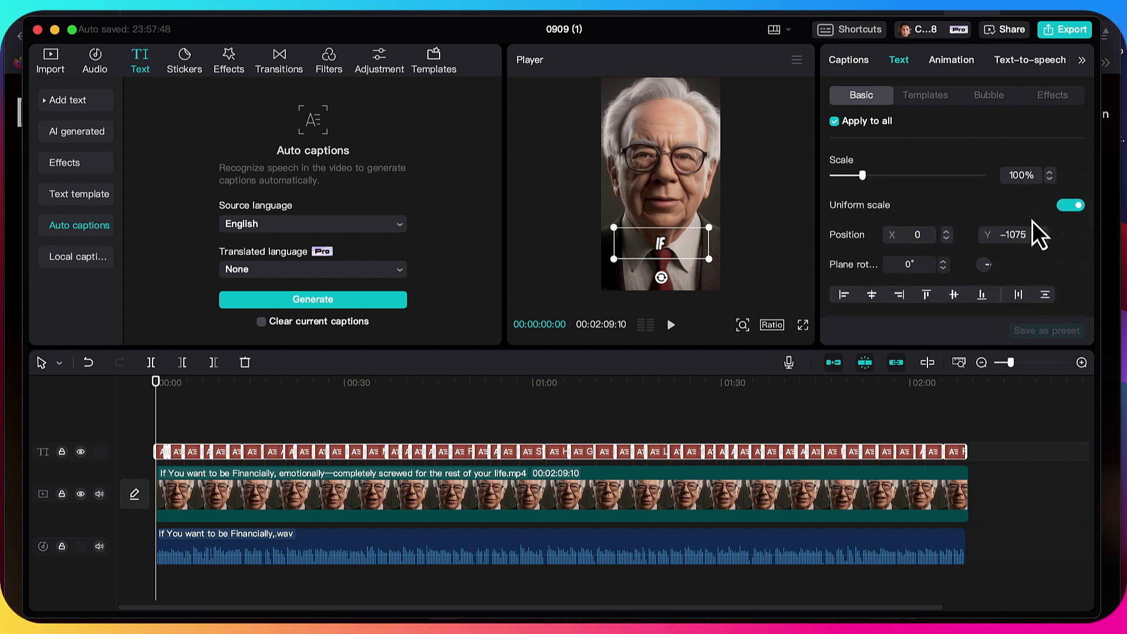
scroll(1033, 221, "down", 10)
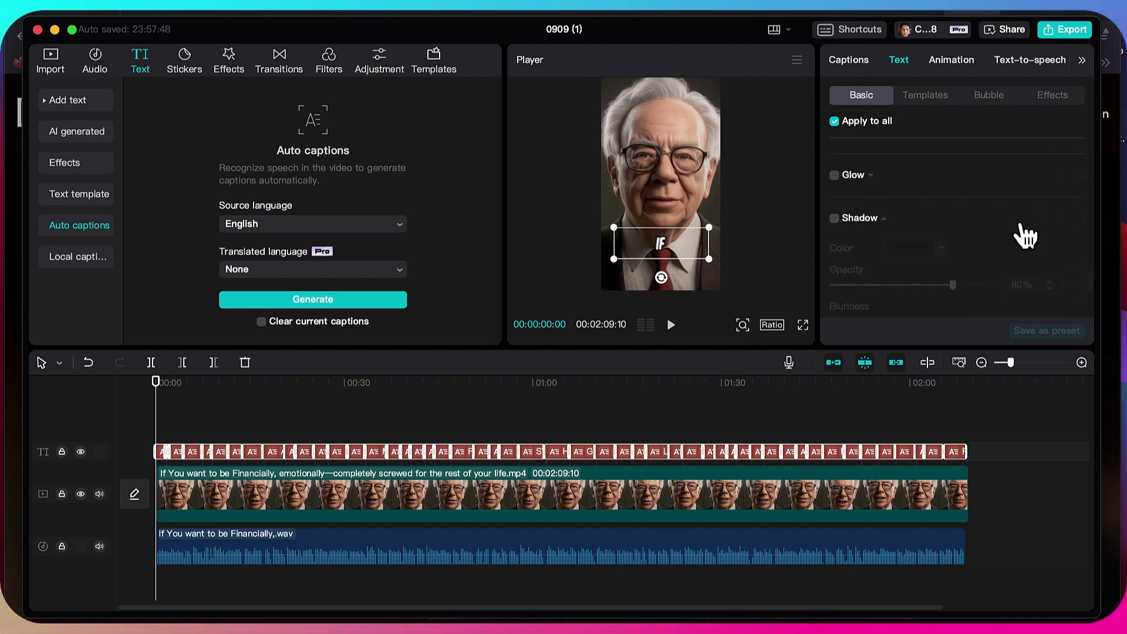
left_click(836, 220)
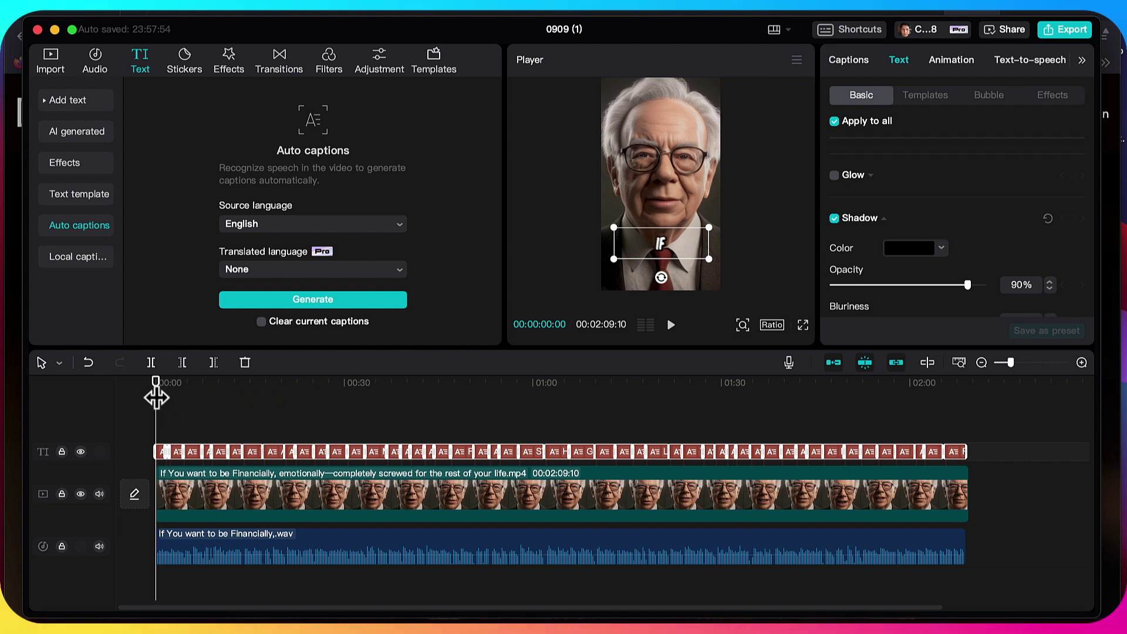
Play the opening of the captioned video and review the captions' style settings
left_click(673, 327)
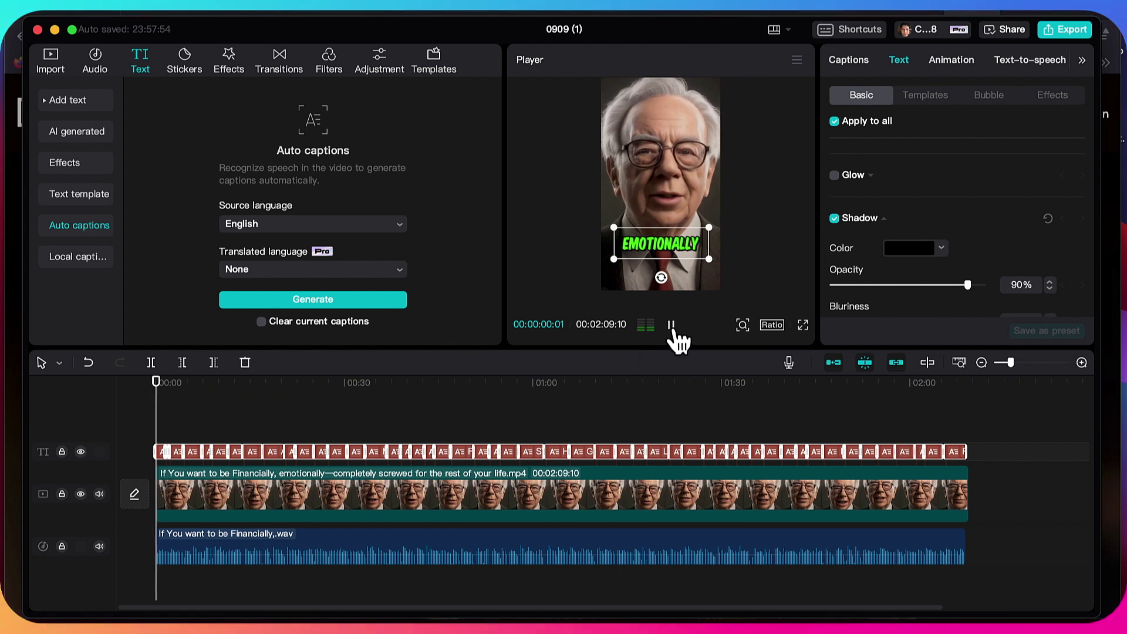
left_click(672, 326)
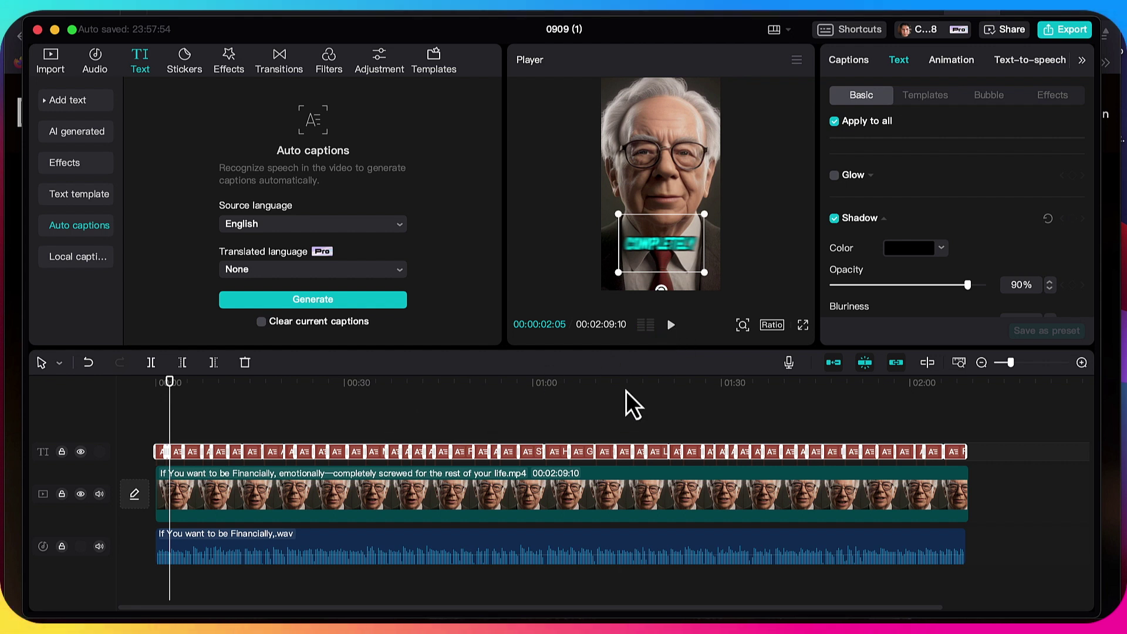
scroll(1006, 237, "up", 5)
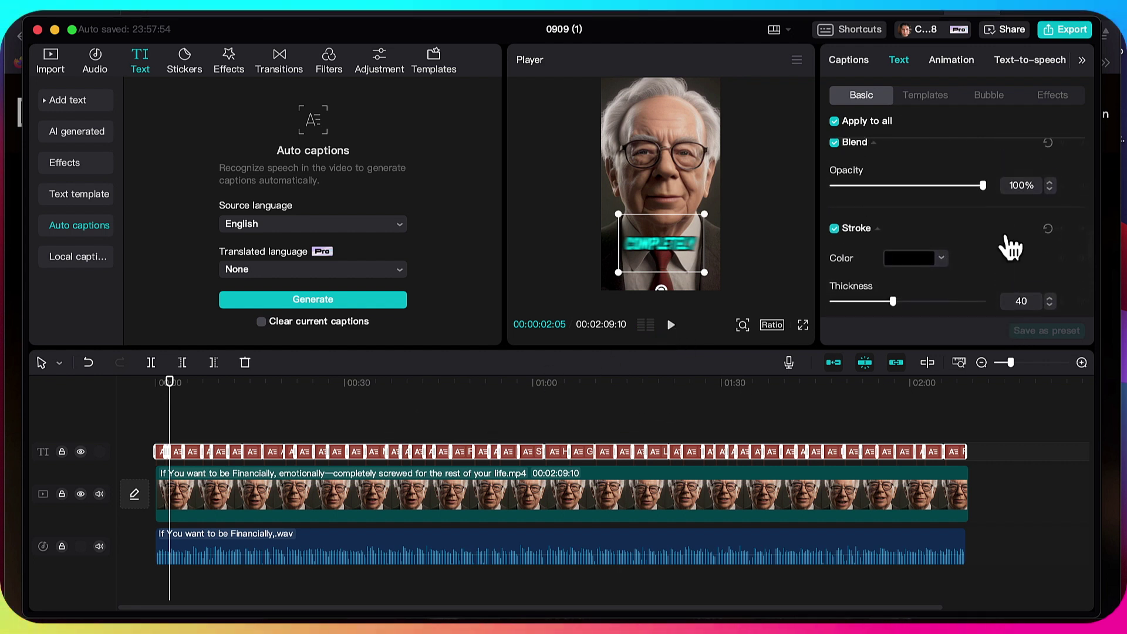
scroll(1005, 236, "down", 8)
scroll(1006, 236, "up", 2)
scroll(939, 176, "down", 5)
scroll(925, 101, "up", 2)
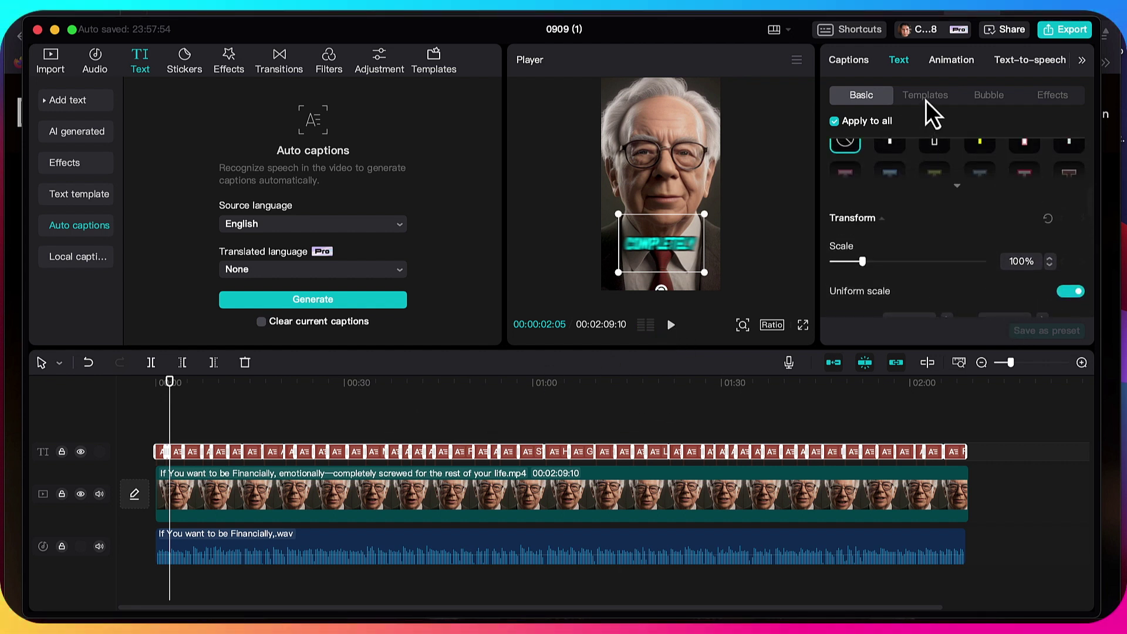
Reapply a text template to all captions and return to their basic style settings
left_click(924, 96)
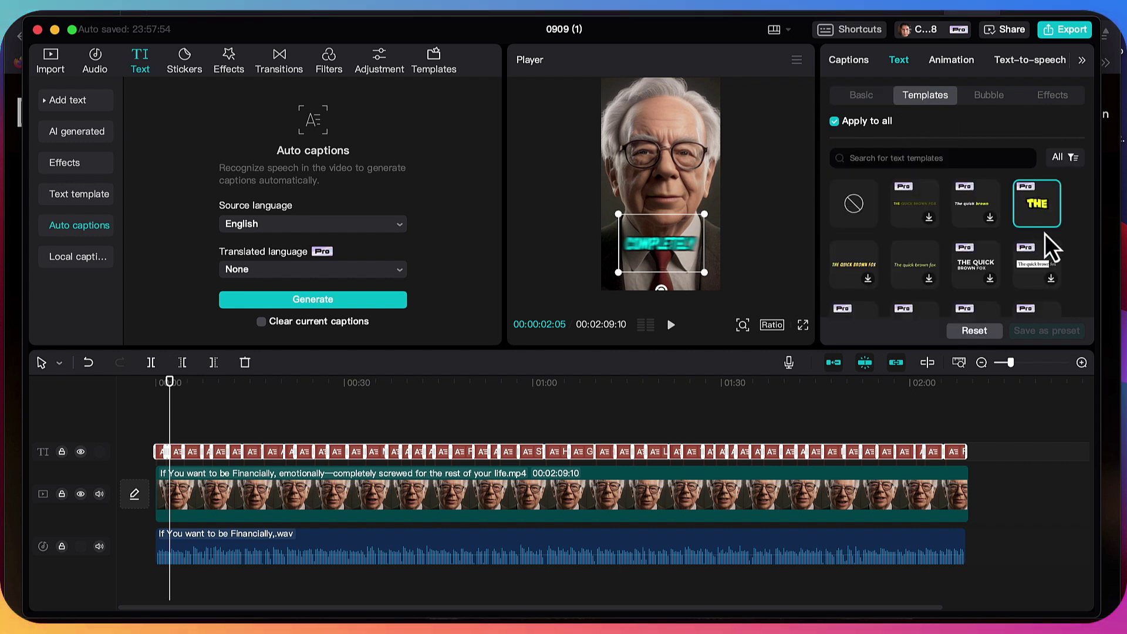
left_click(862, 96)
scroll(925, 225, "up", 3)
scroll(921, 227, "down", 2)
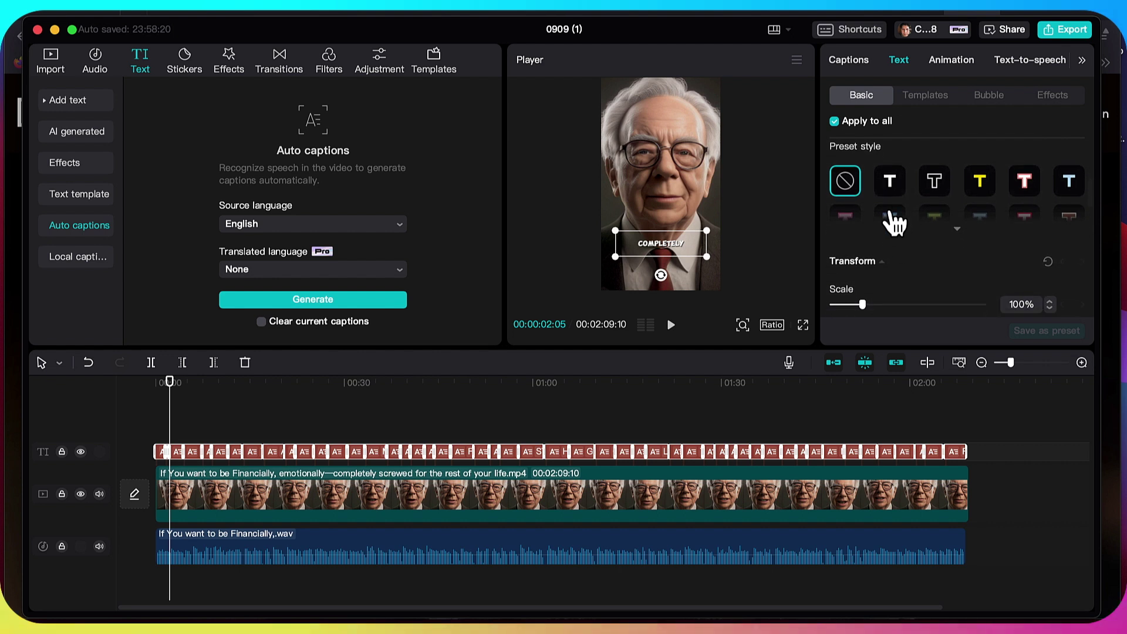
Give all captions the white preset style with a black outline and the Komika Title font
left_click(891, 188)
scroll(890, 188, "up", 3)
left_click(951, 160)
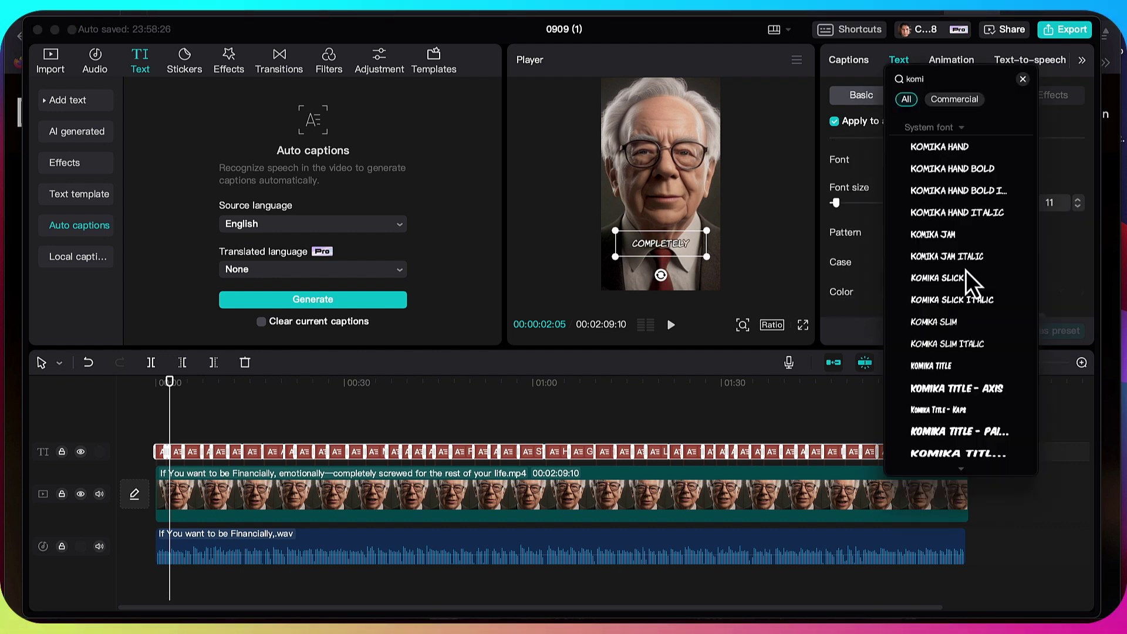
left_click(936, 370)
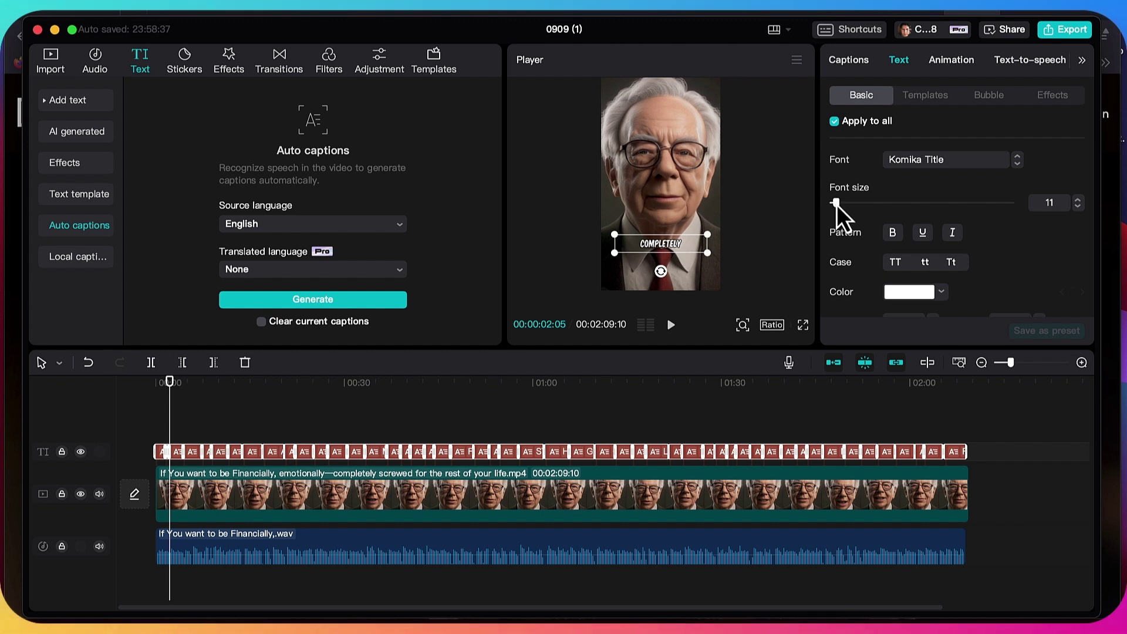
Set all captions to font size 19, turn on their black shadow, and play part of the video to check them
left_click_drag(837, 204, 842, 205)
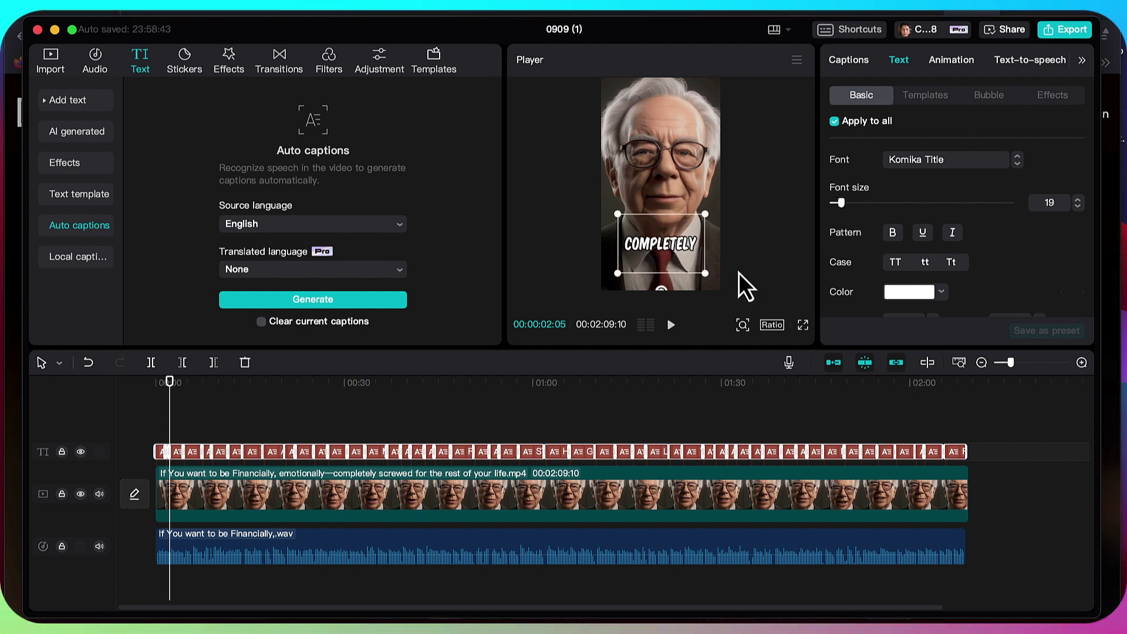
scroll(1013, 266, "down", 2)
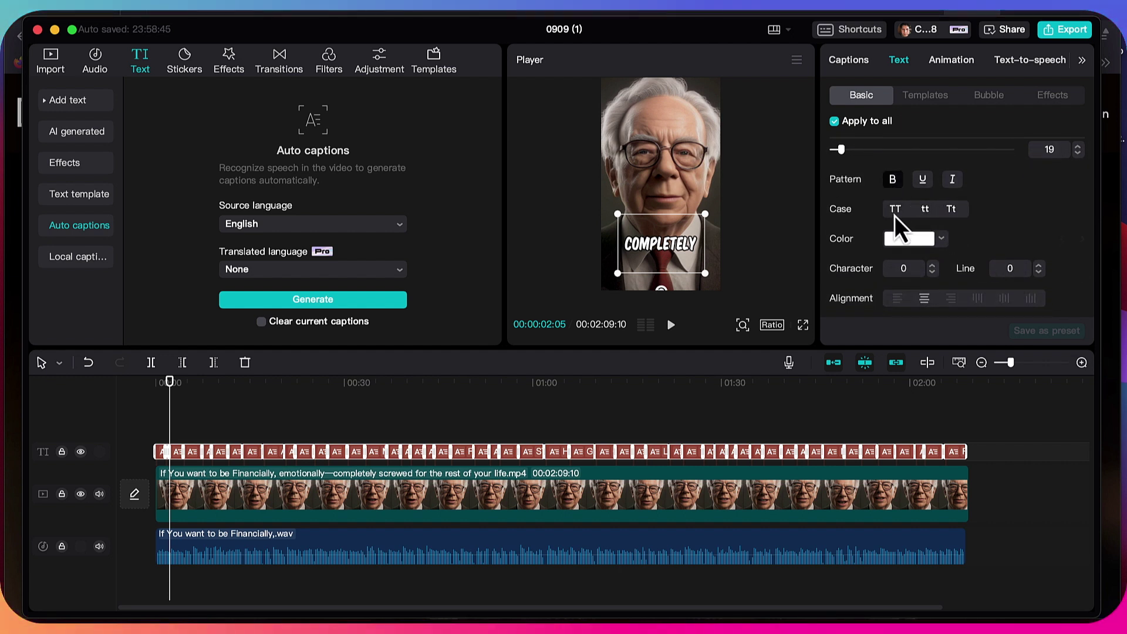
scroll(1031, 224, "down", 2)
scroll(1032, 224, "down", 10)
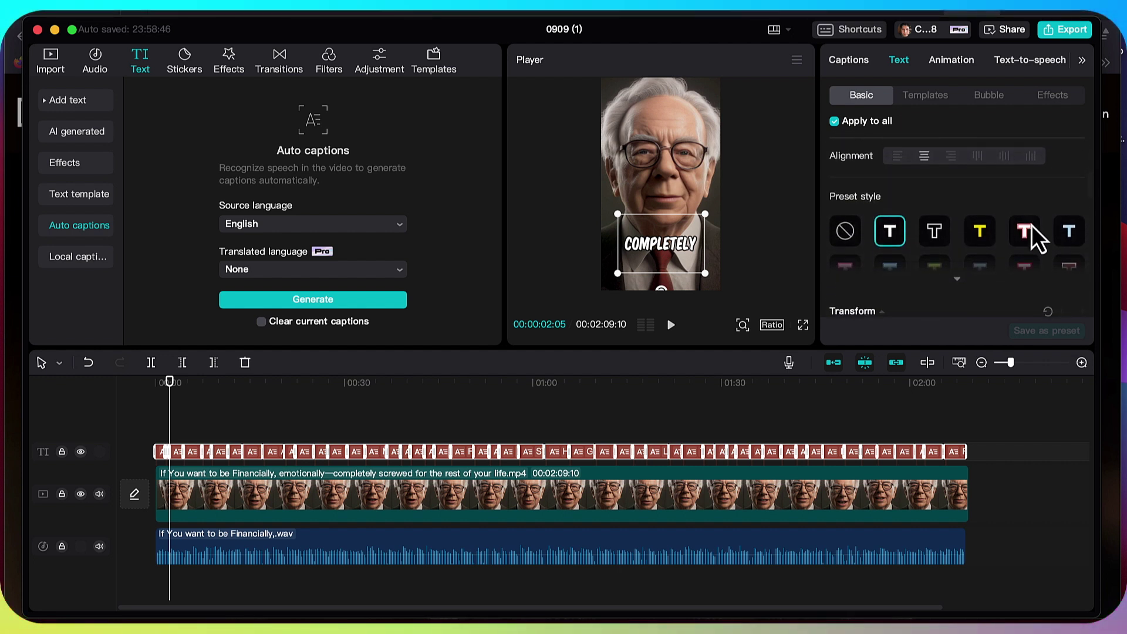
scroll(1031, 225, "down", 8)
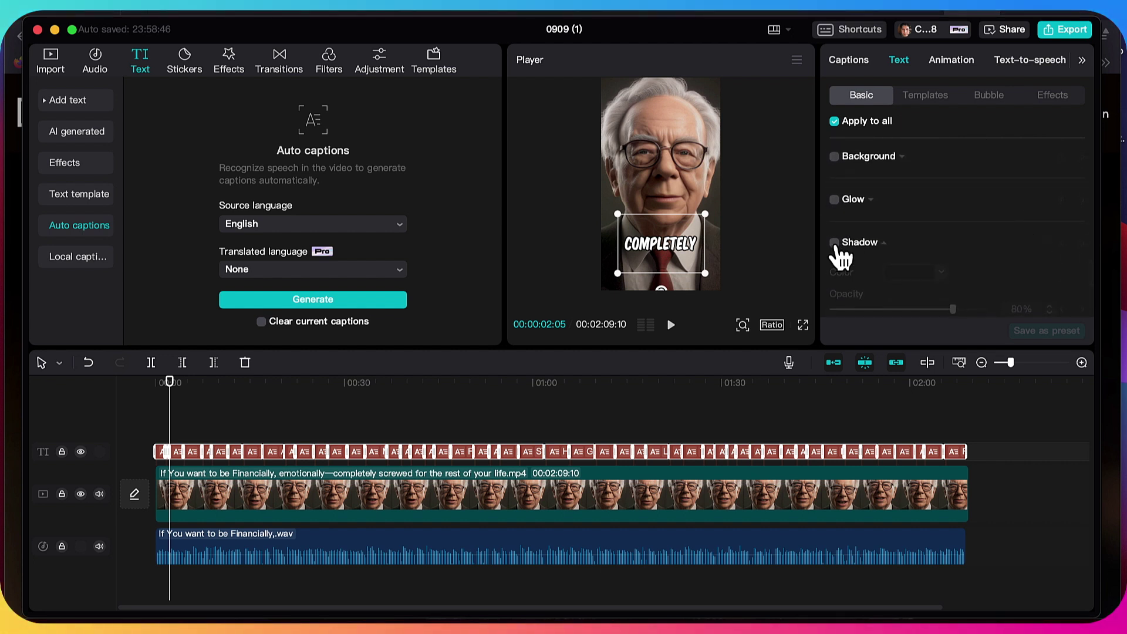
left_click(834, 242)
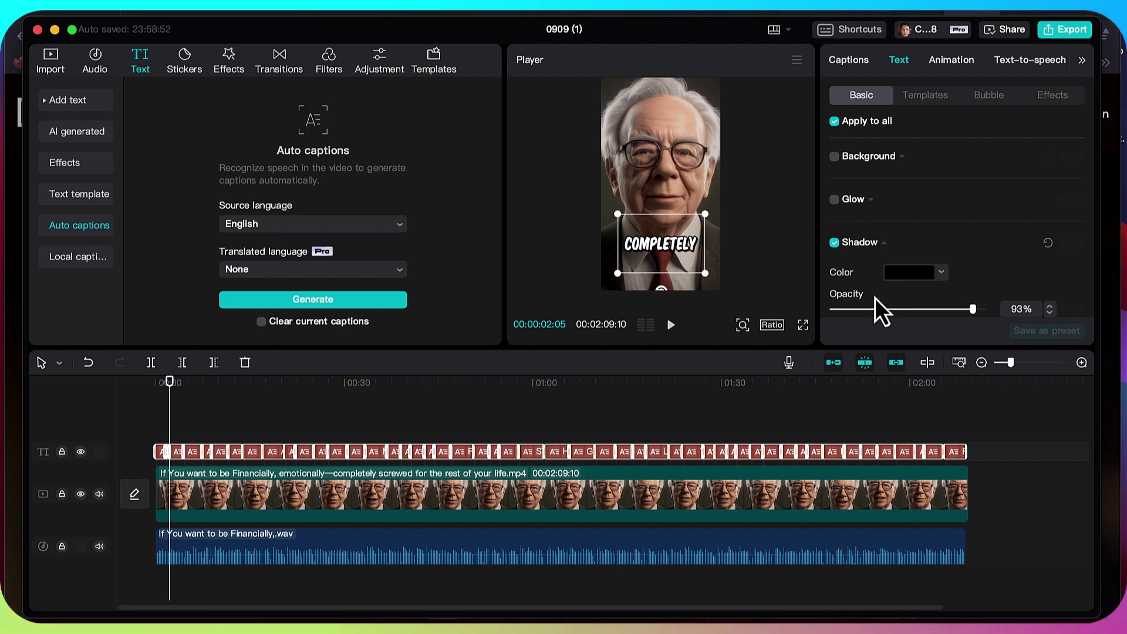
left_click(672, 326)
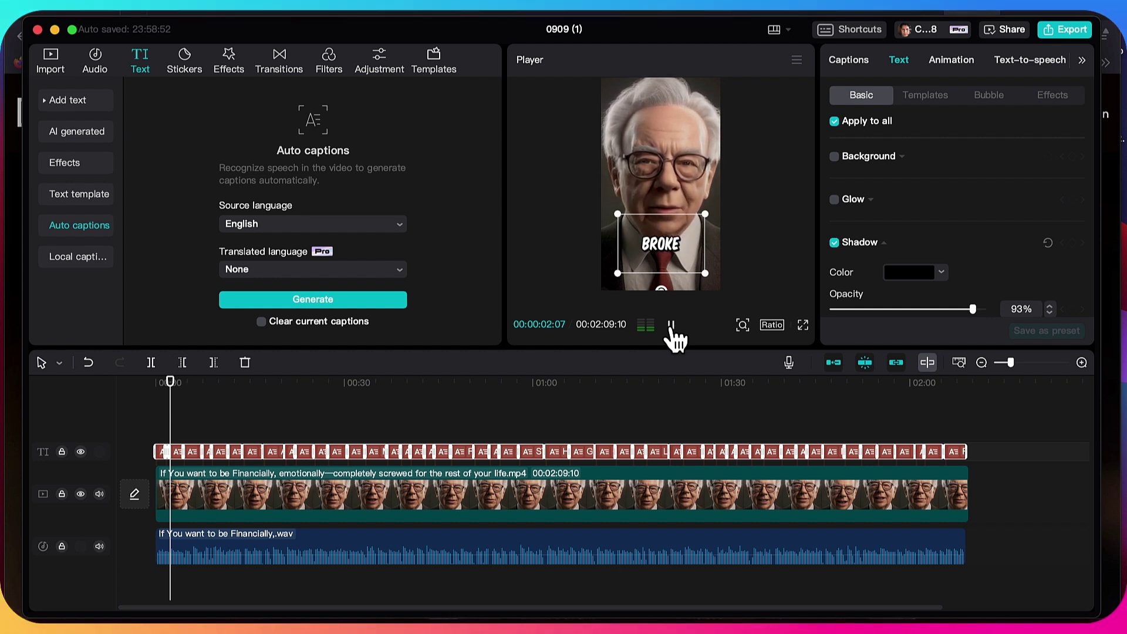
left_click(672, 326)
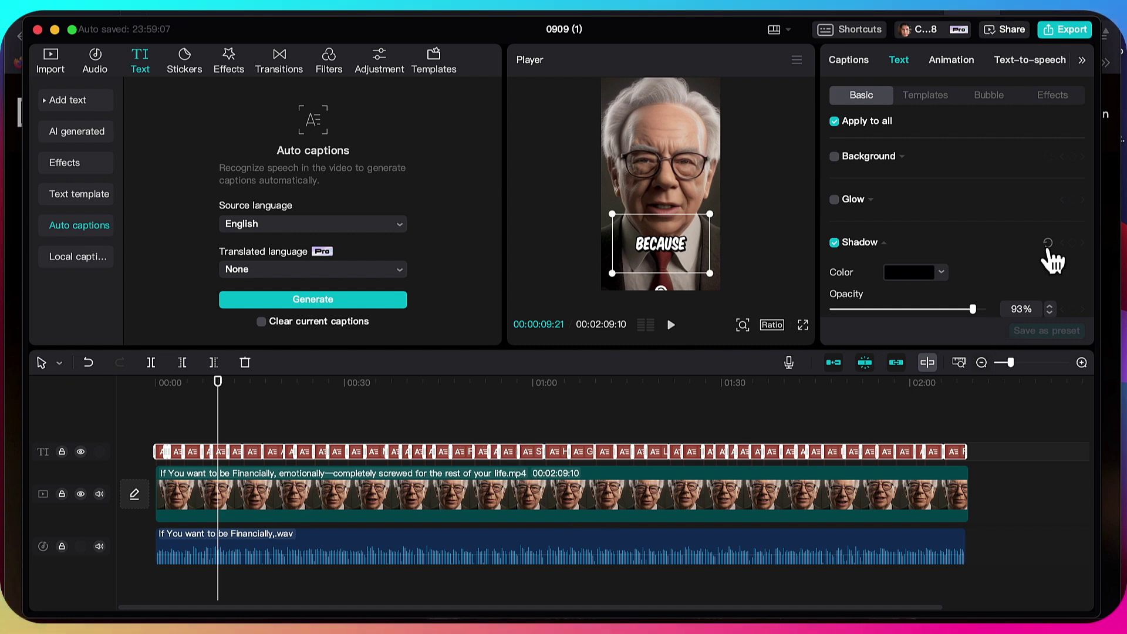
Start exporting the video and choose the folder "f You want to be Financially, emotionally—completly screwed for the rest of your life." as destination
left_click(1064, 30)
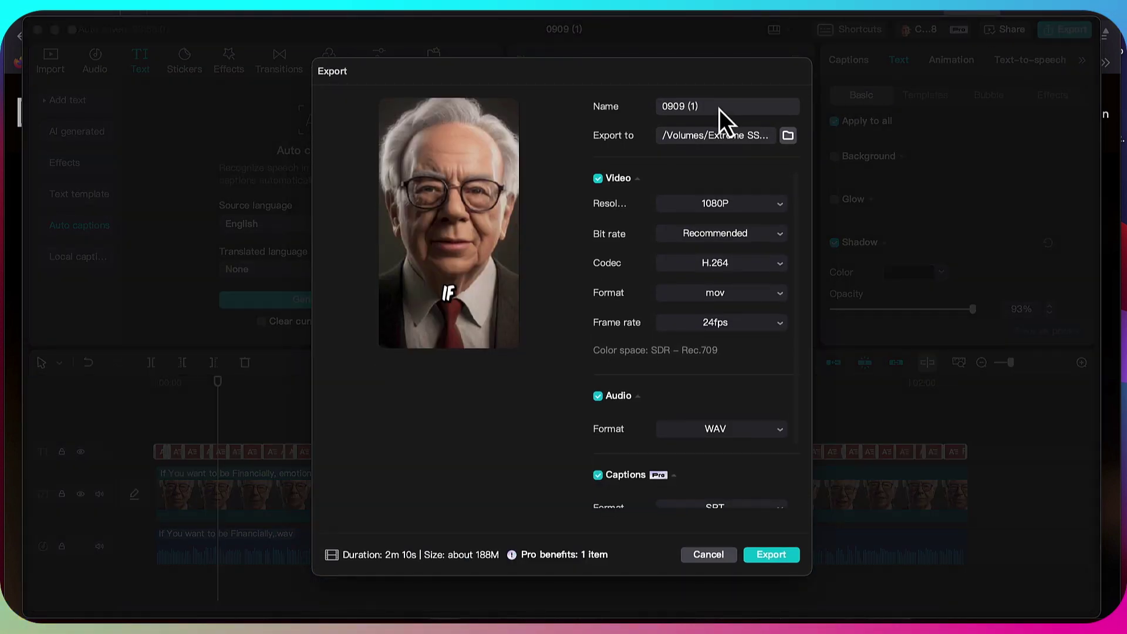
left_click(787, 136)
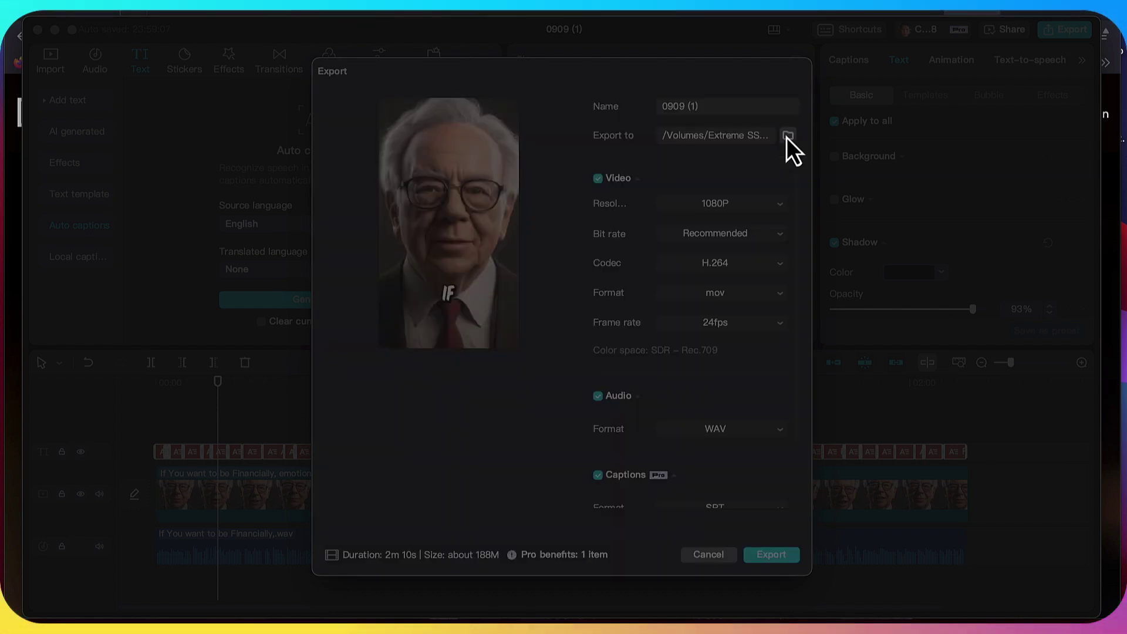
left_click(685, 188)
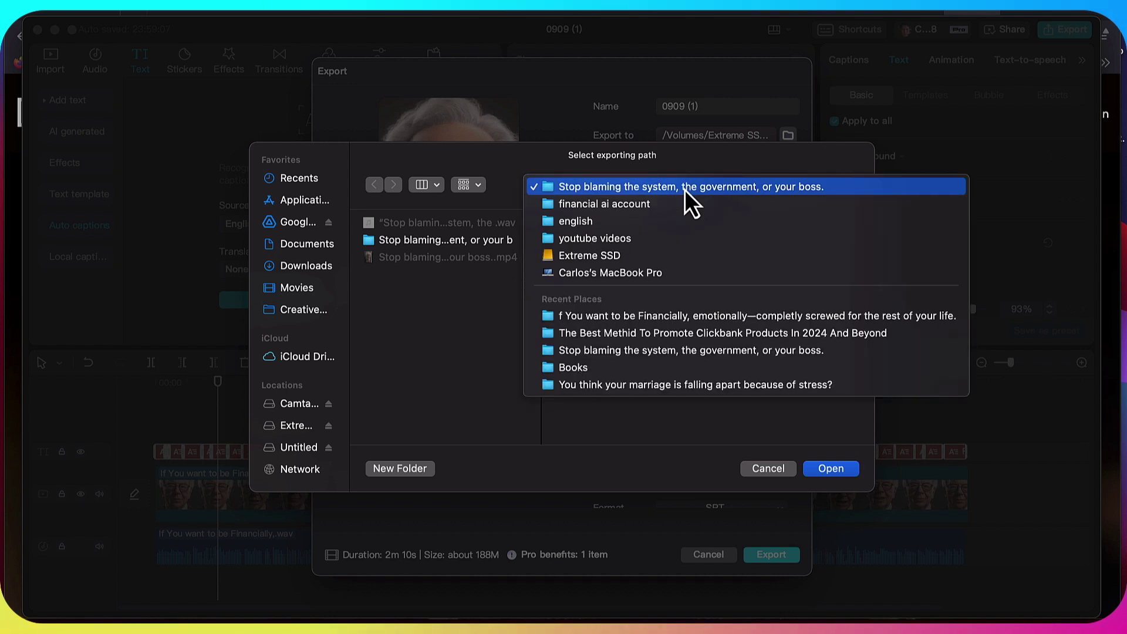
left_click(675, 316)
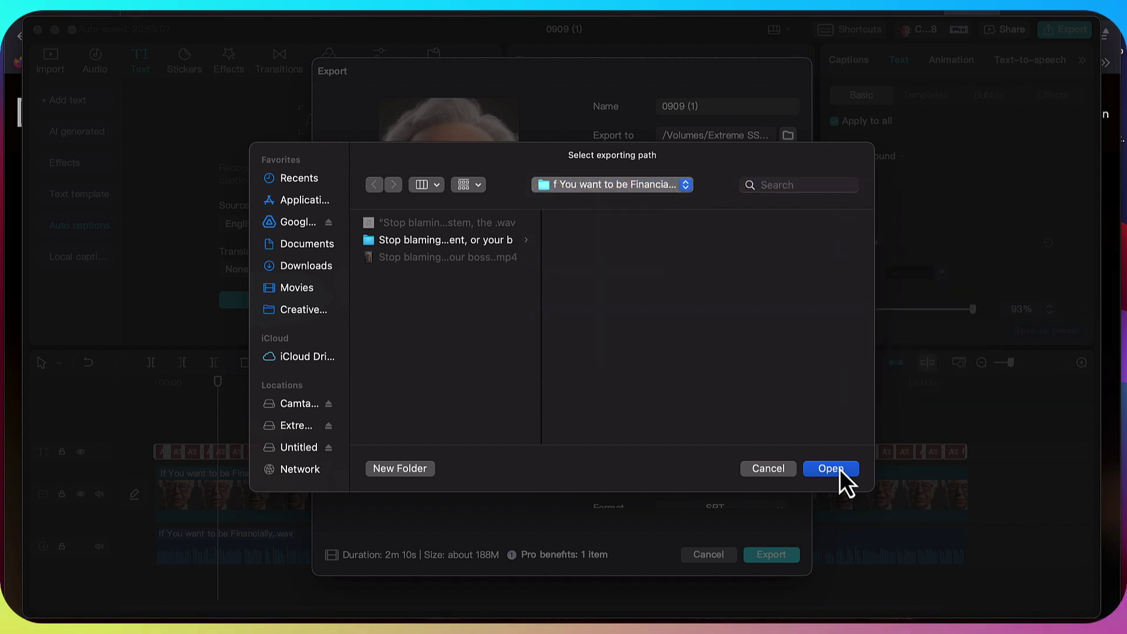
left_click(832, 468)
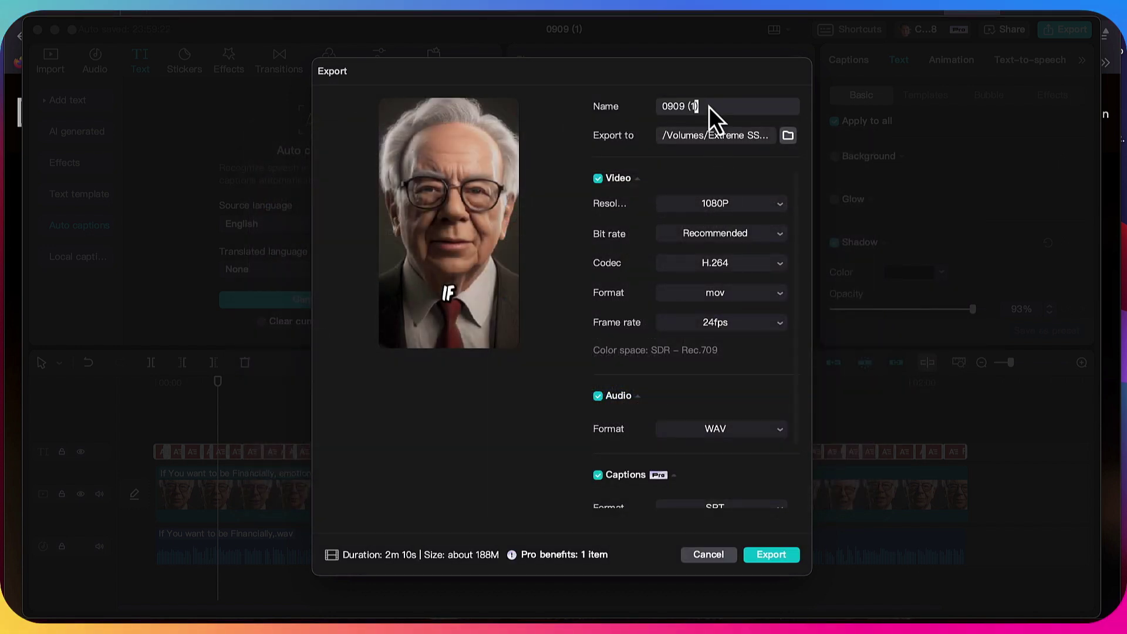
Name the video with its title beginning "If You want to be Financially, emotionally", export it, and close the export dialog
left_click_drag(706, 110, 653, 110)
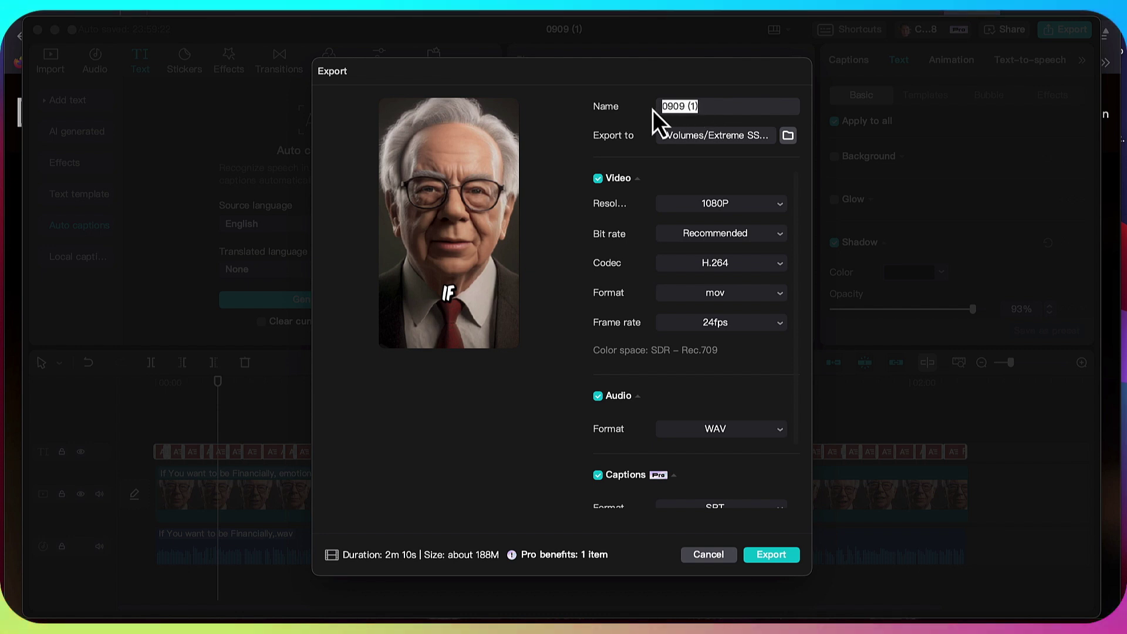
type("If You want to be Financially, emotionally—complet")
left_click(767, 556)
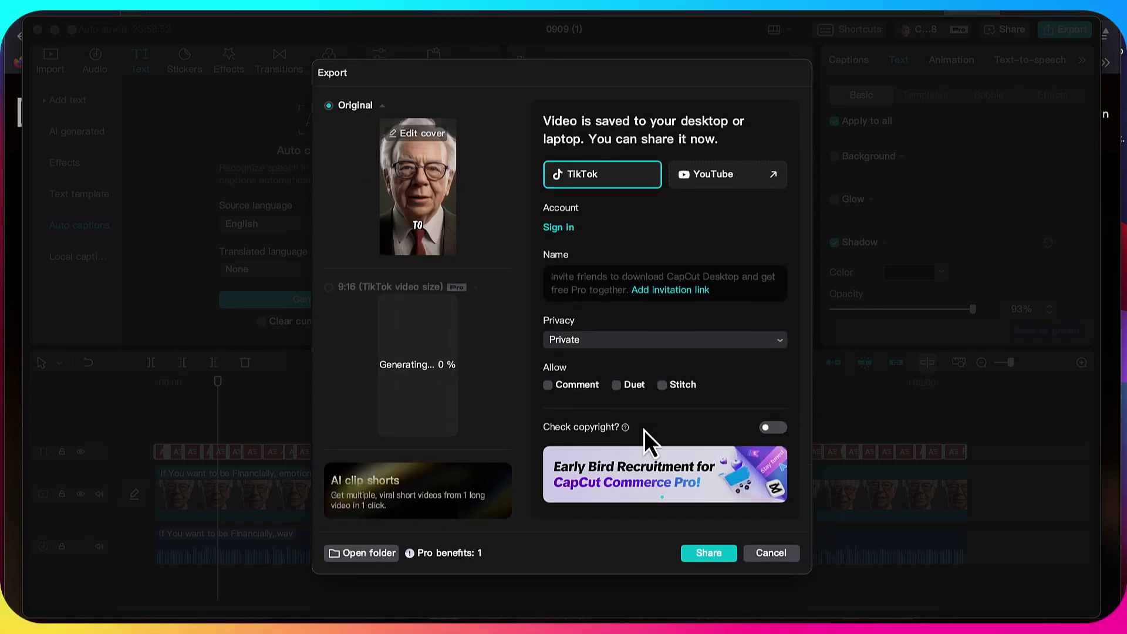
mouse_move(415, 188)
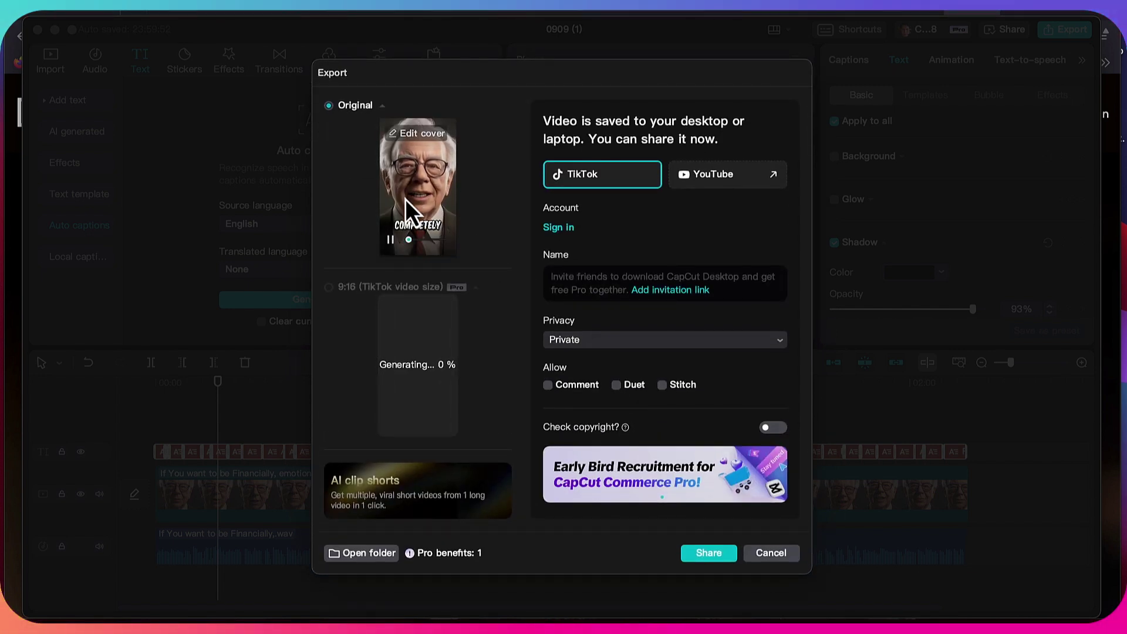
left_click(786, 555)
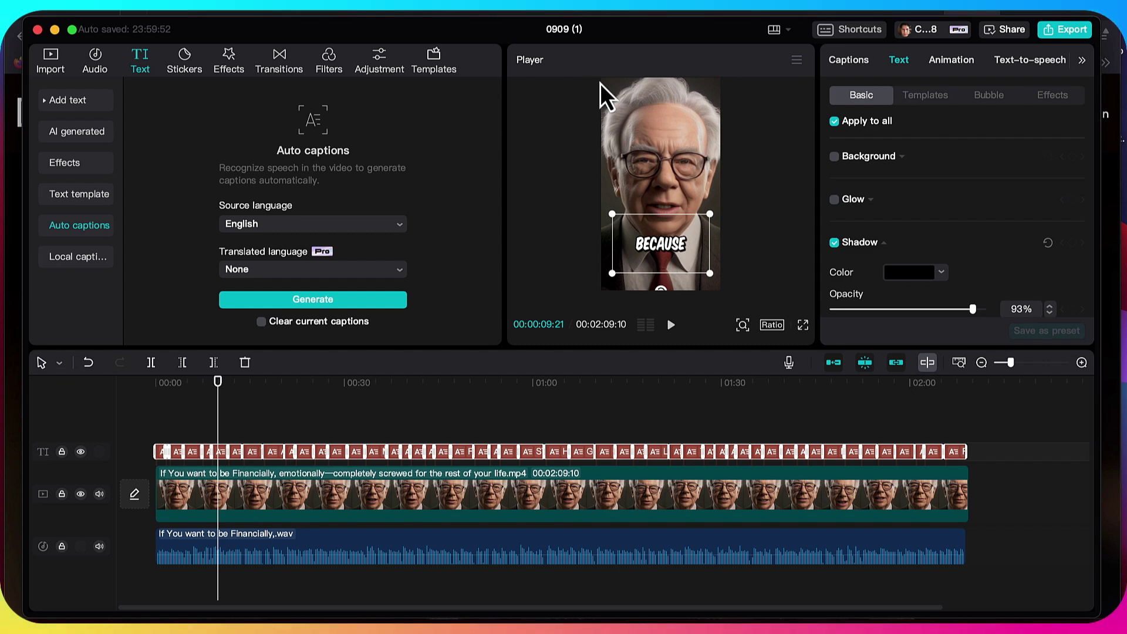
Switch to Firefox and open the TikTok search results for "your_id advisor" in a new tab
left_click_drag(639, 36, 644, 153)
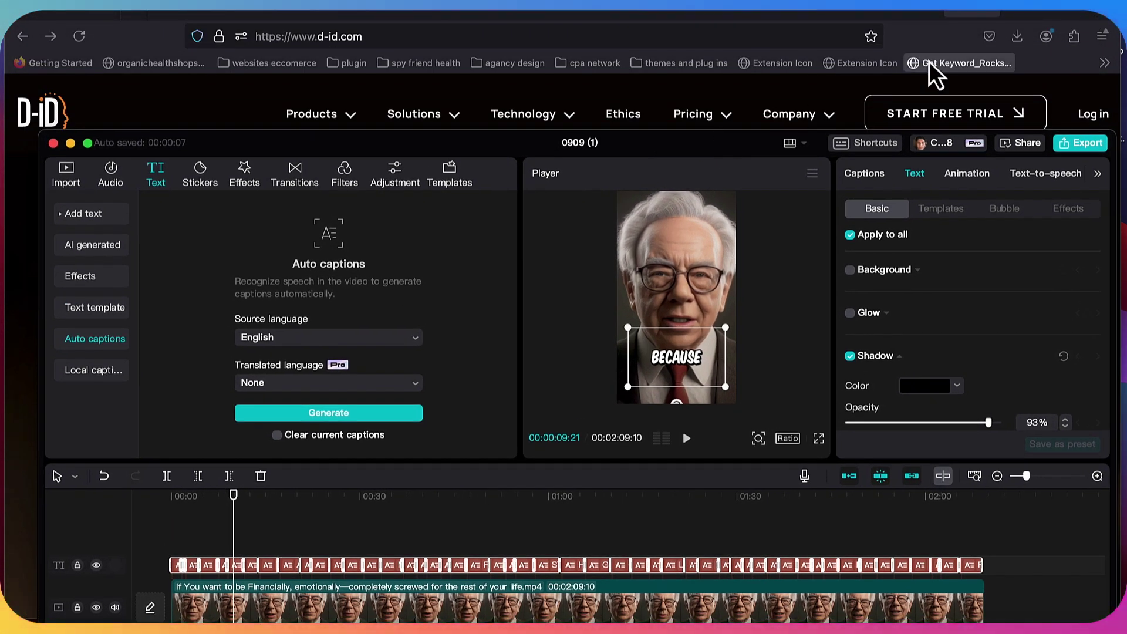
left_click(1041, 20)
left_click(1048, 19)
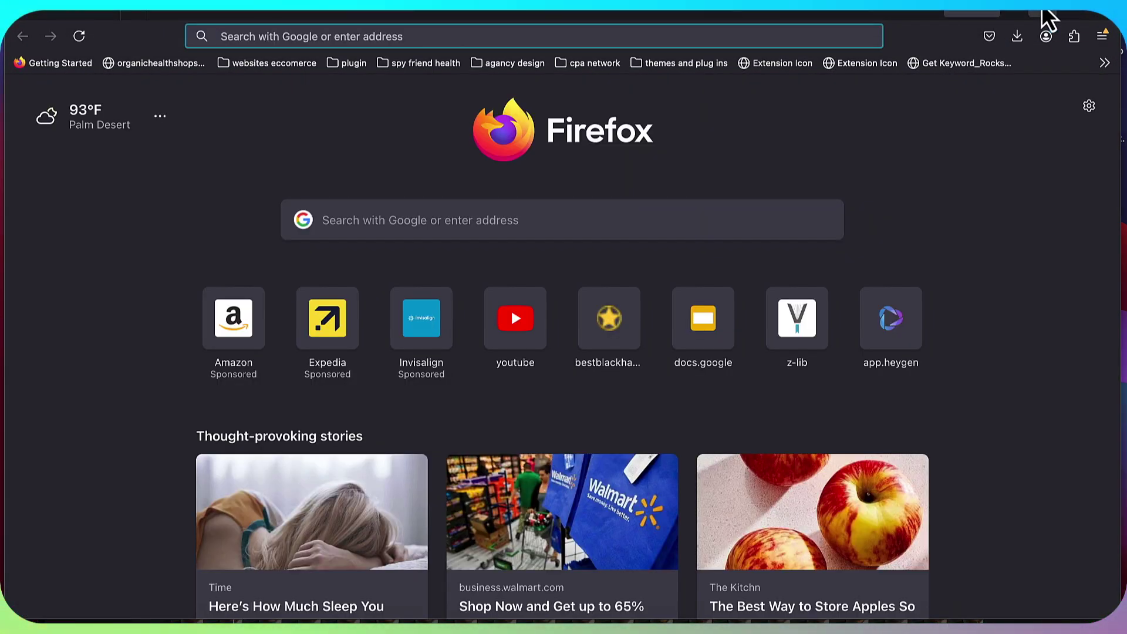
type("tiktok.com/")
key("Return")
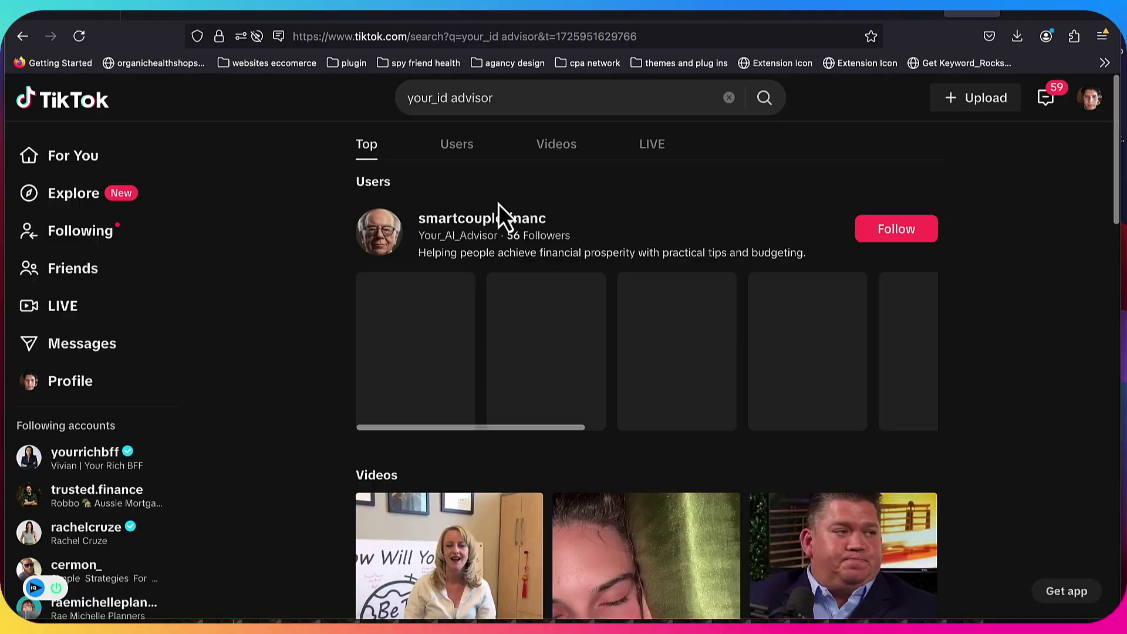
Open the smartcouplefinanc profile from the TikTok search results and browse its posted videos
scroll(497, 218, "down", 1)
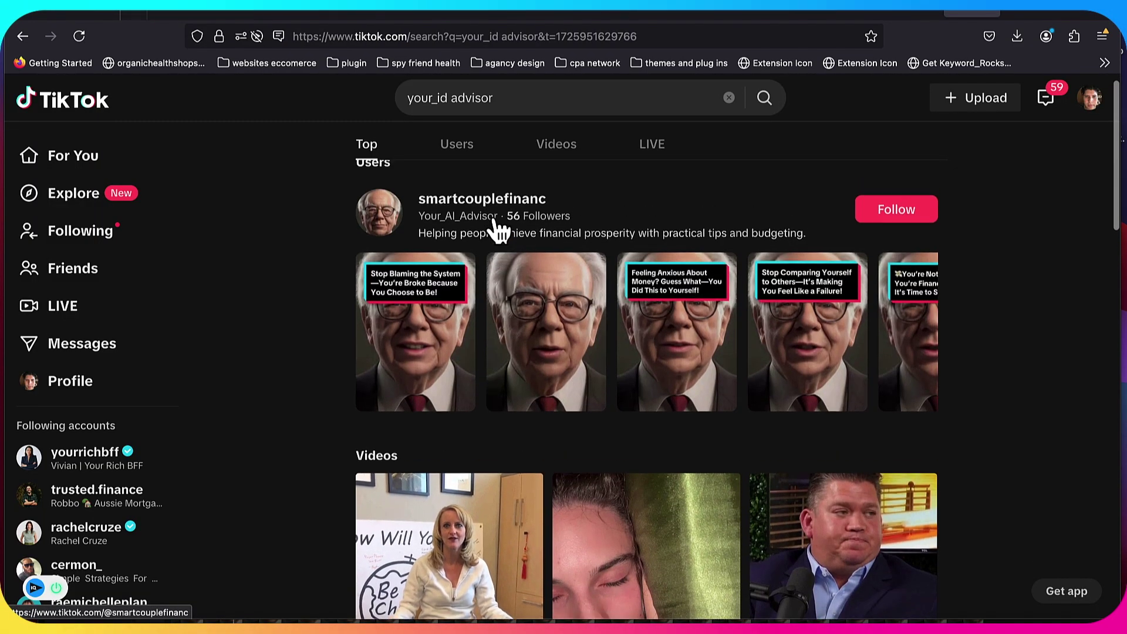
left_click(497, 229)
scroll(707, 232, "down", 7)
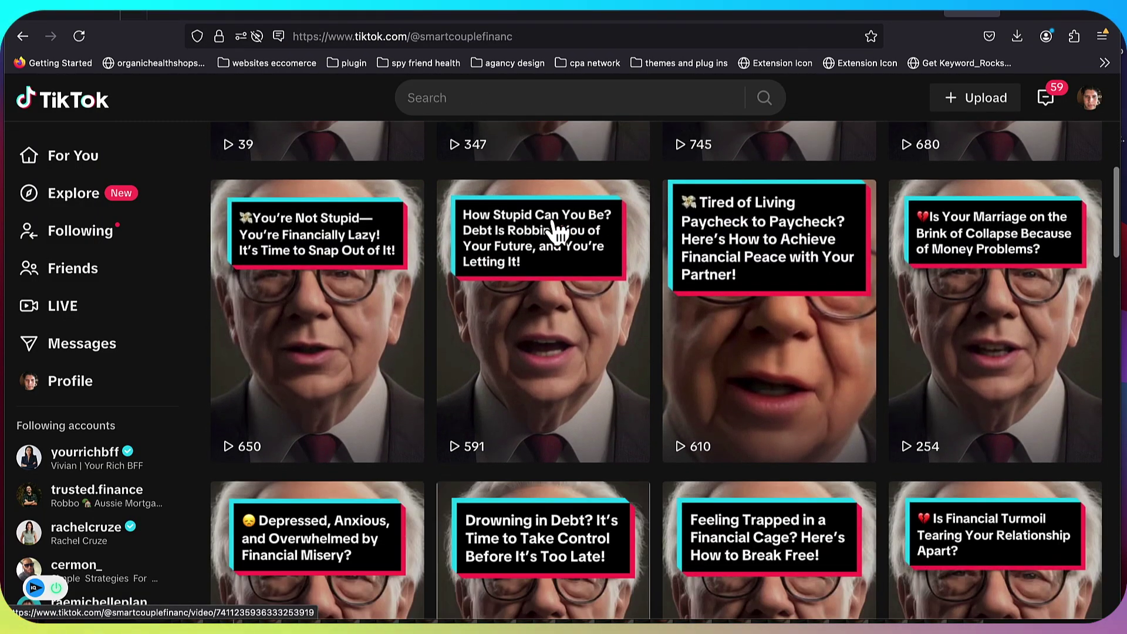
scroll(775, 241, "down", 8)
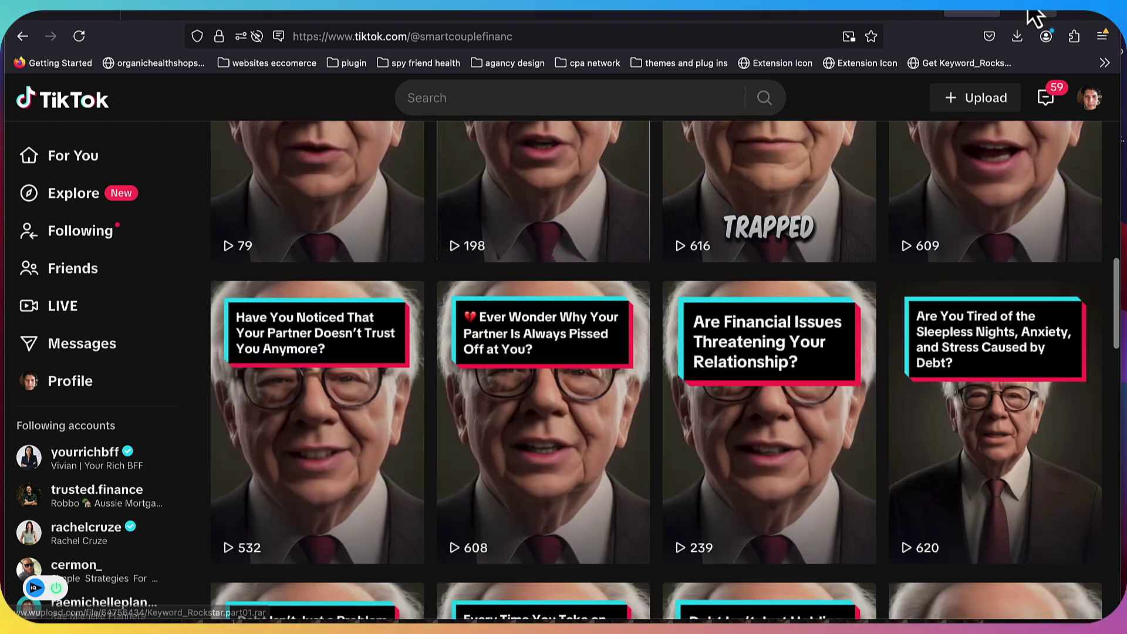
Open the Your AI Advisor channel on YouTube in a new tab
left_click(1039, 13)
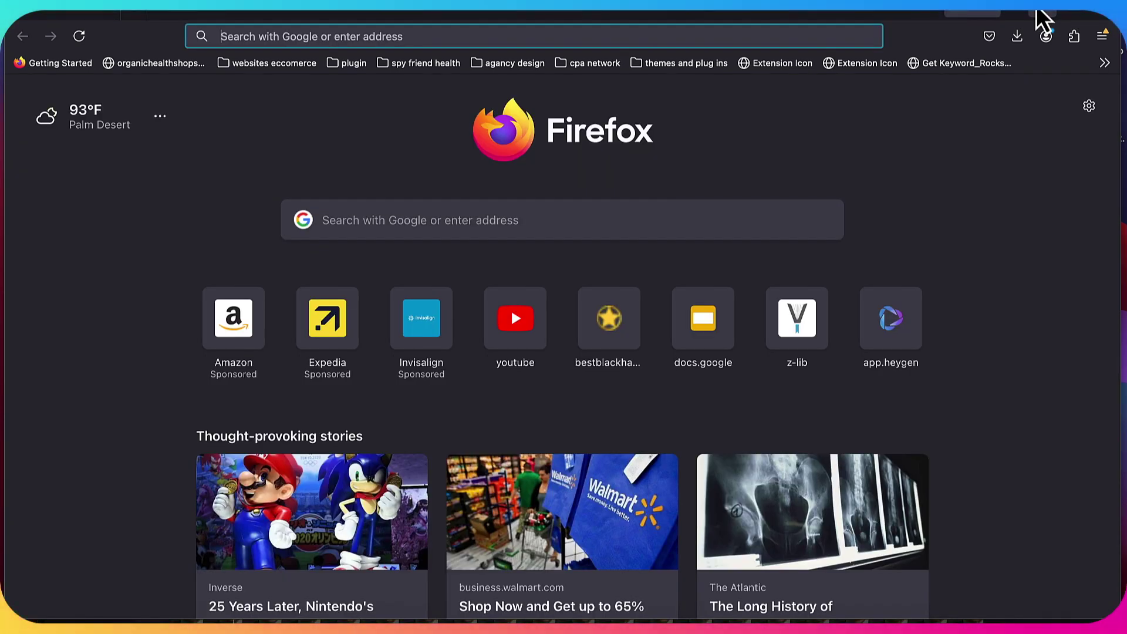
type("you")
key("Return")
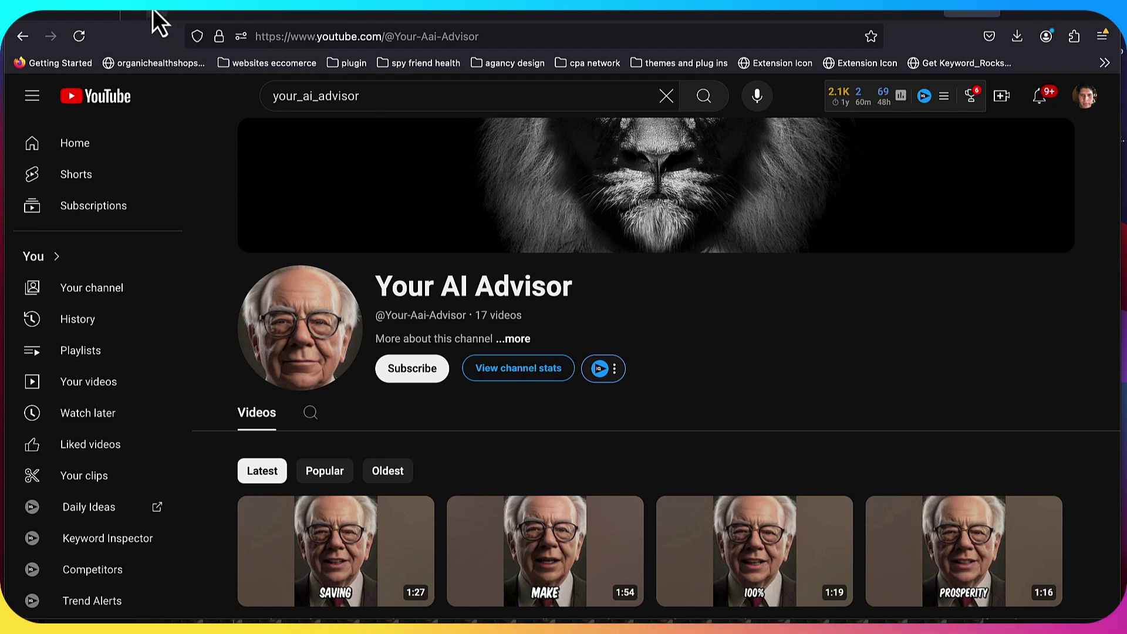
Review the email funnel flowchart in Miro and the free-guide landing page template on Leadpages
left_click(370, 11)
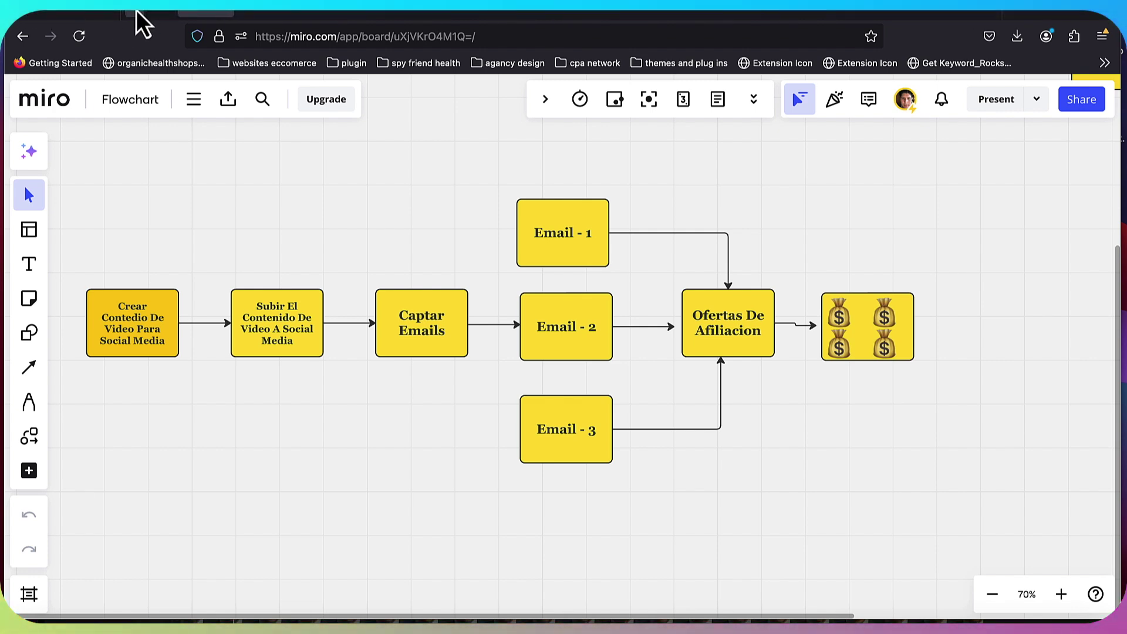
left_click(827, 15)
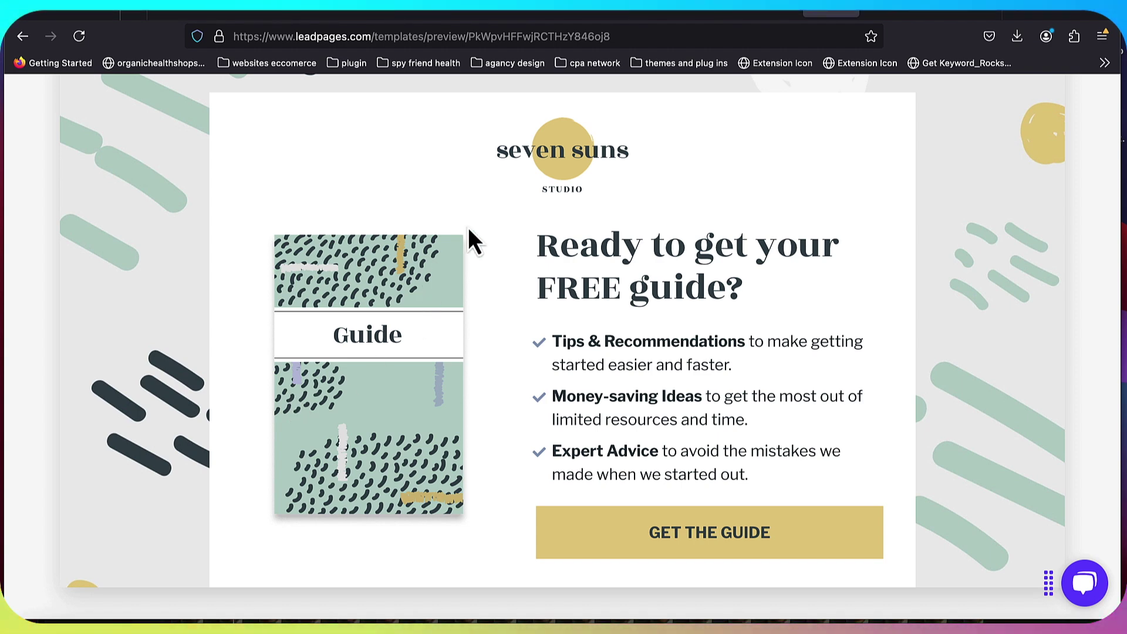
Start a new ChatGPT chat and begin the prompt "Please, conver the following video script into an emil news letter"
left_click(470, 12)
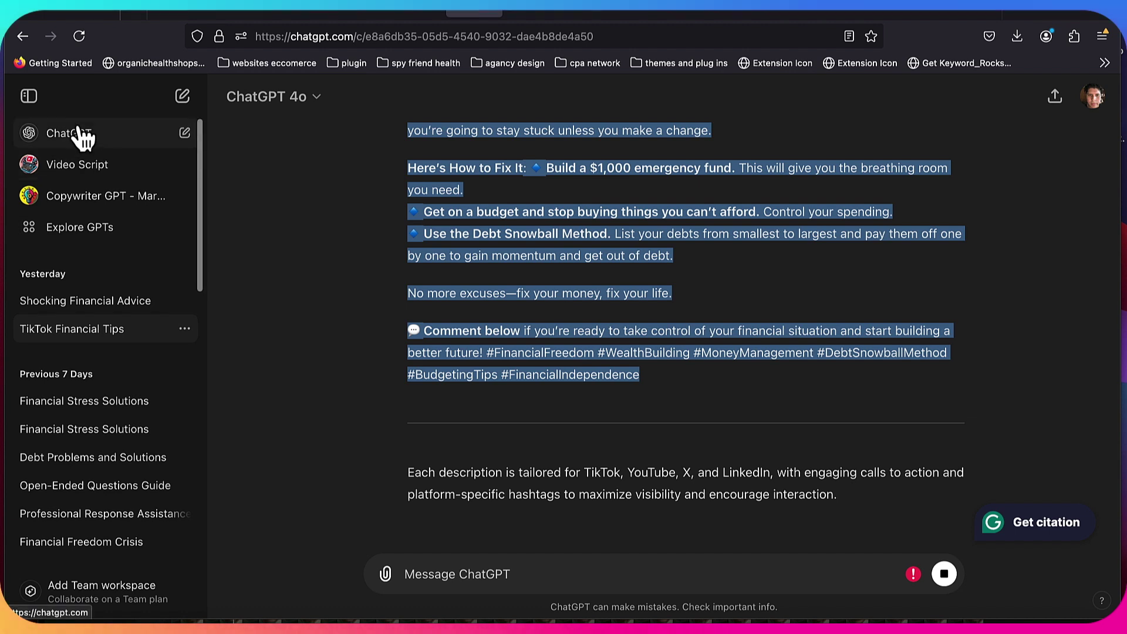
left_click(185, 135)
type("Please, ")
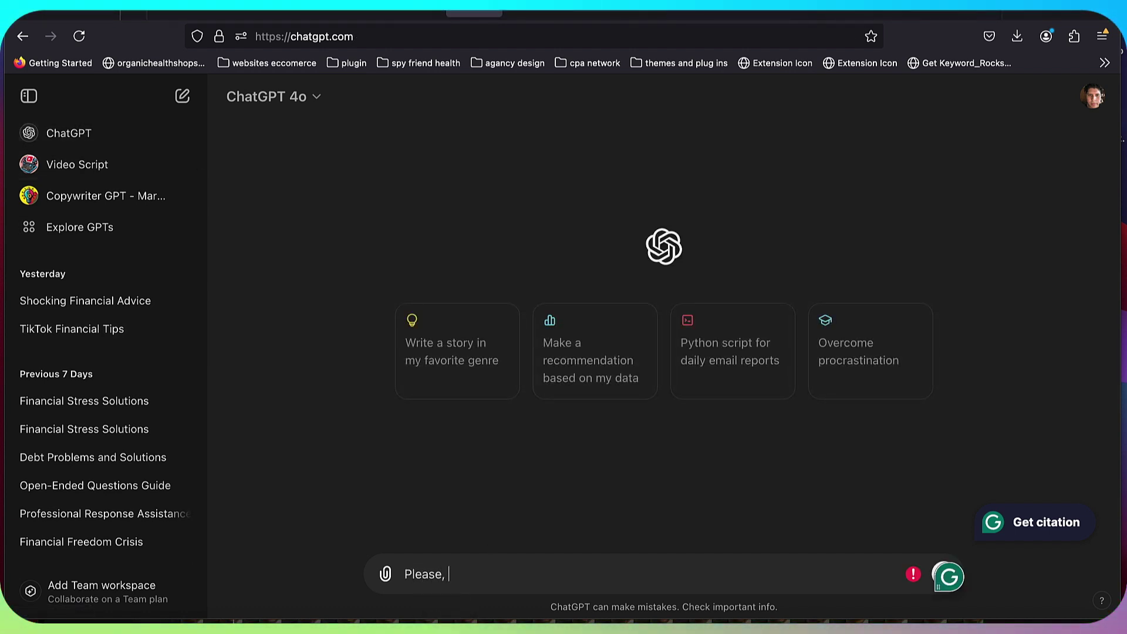
type("conver")
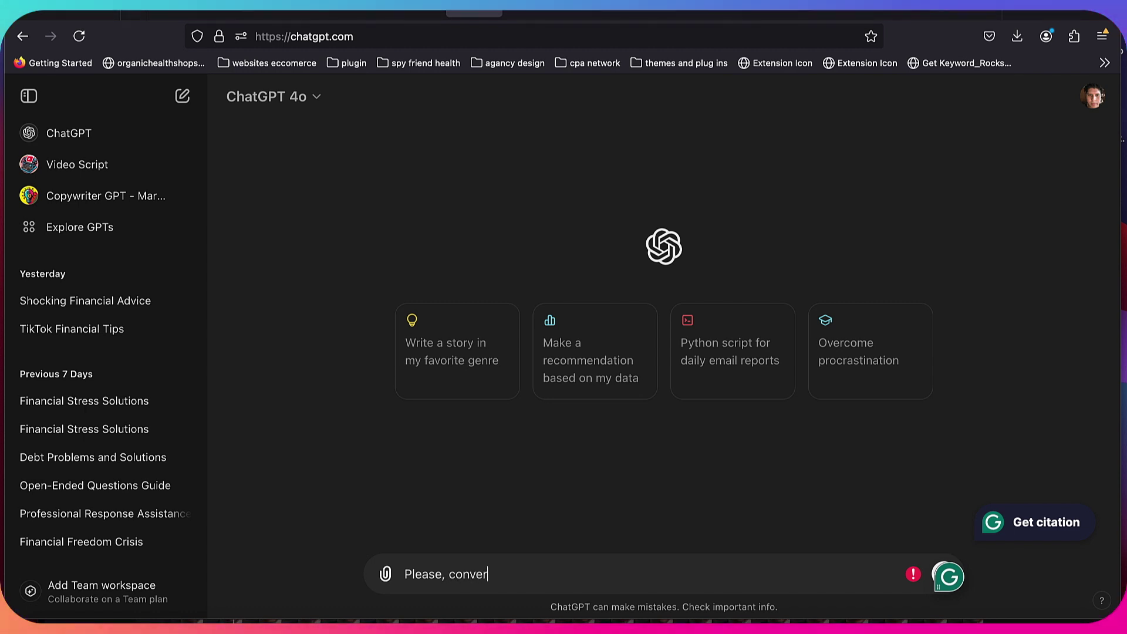
type(" the following video script into a ")
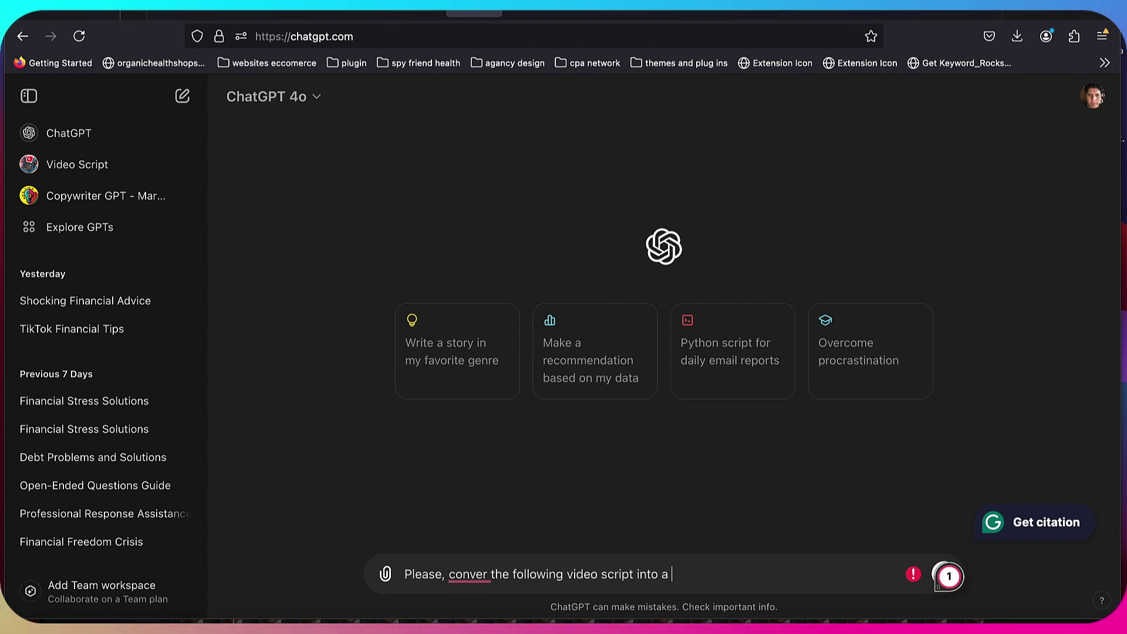
type("news leet")
key("BackSpace")
key("BackSpace")
key("BackSpace")
key("BackSpace")
key("BackSpace")
key("BackSpace")
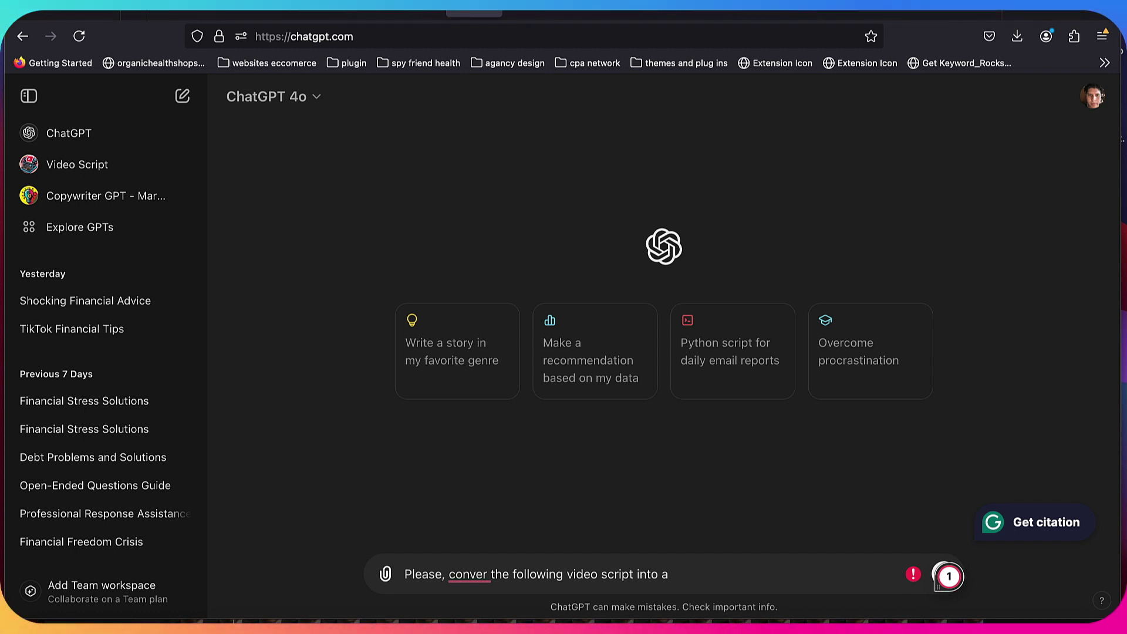
type("n emil news letter")
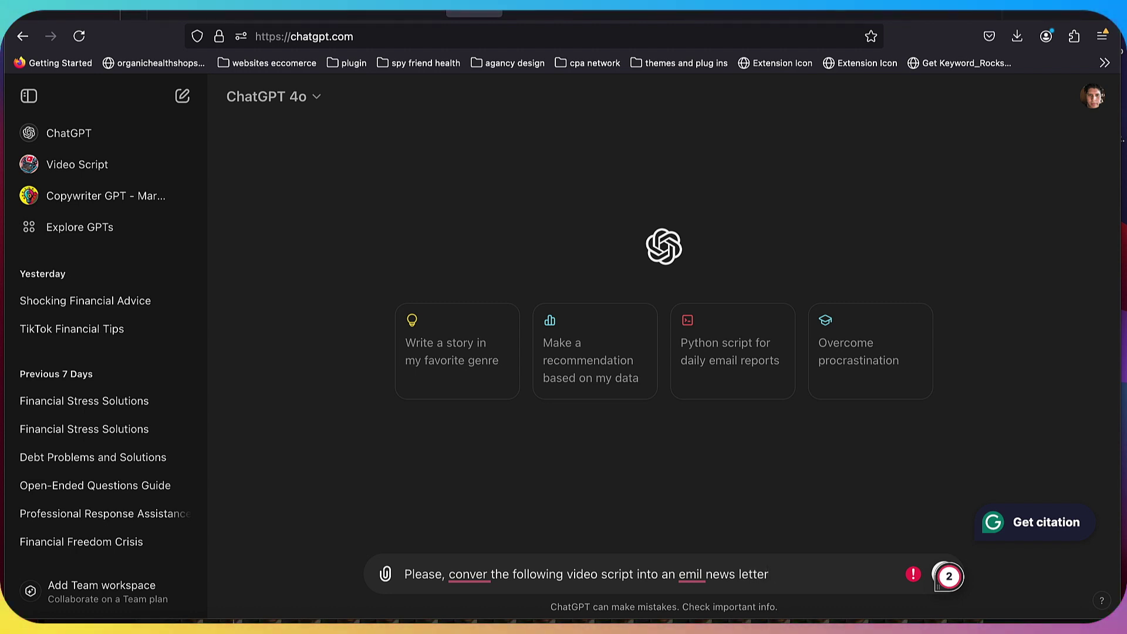
Extend the prompt with ", if you need more information use the information that is found in the Financial Peace Revisited book"
type(", if you need more information use the ")
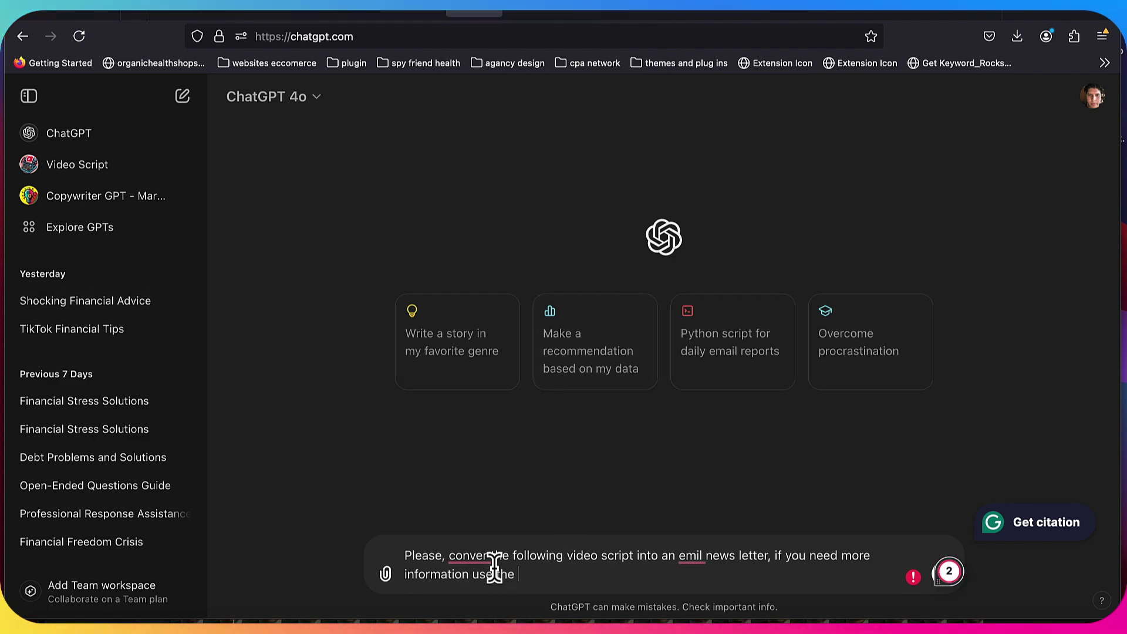
type("infor")
key("BackSpace")
type("ormation")
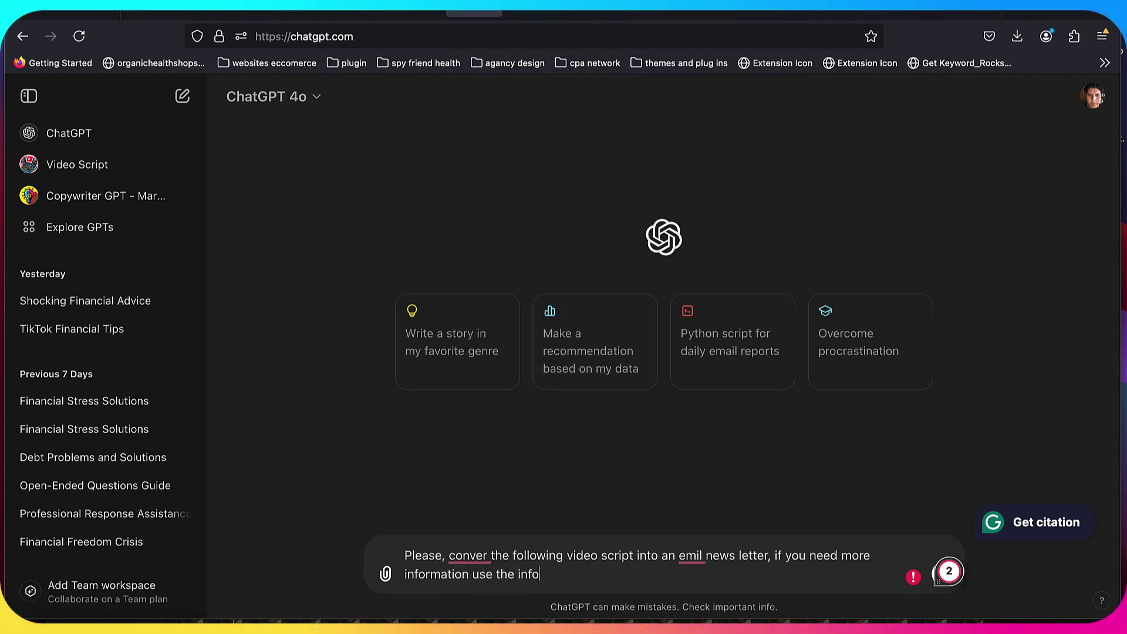
type(" that is")
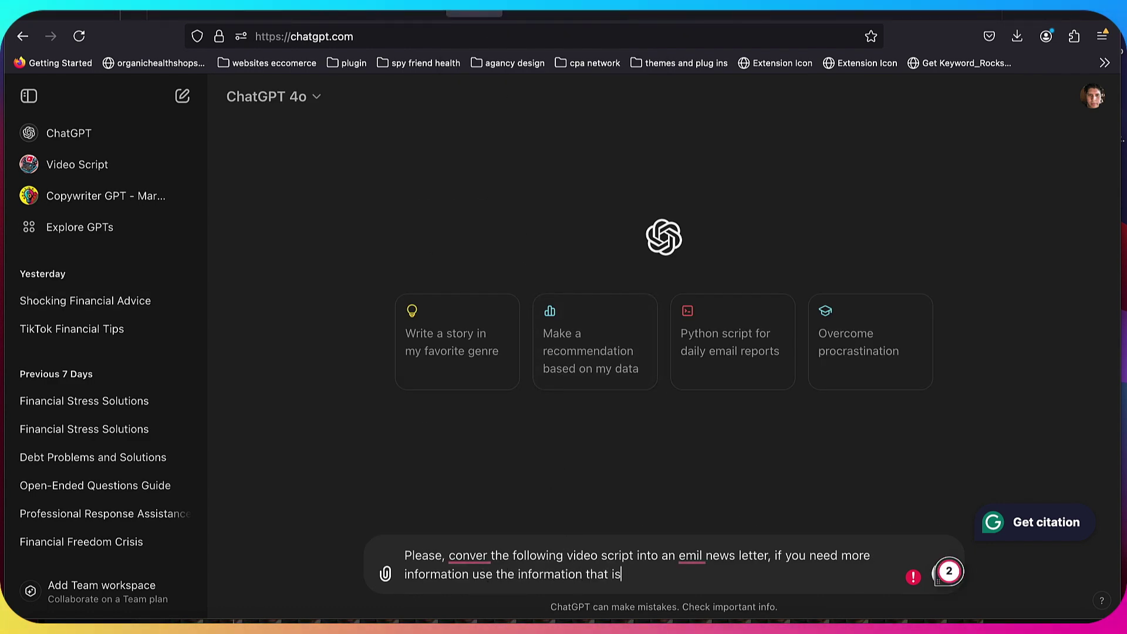
type(" foud")
key("BackSpace")
type("nd in the Financial Peace Revisited")
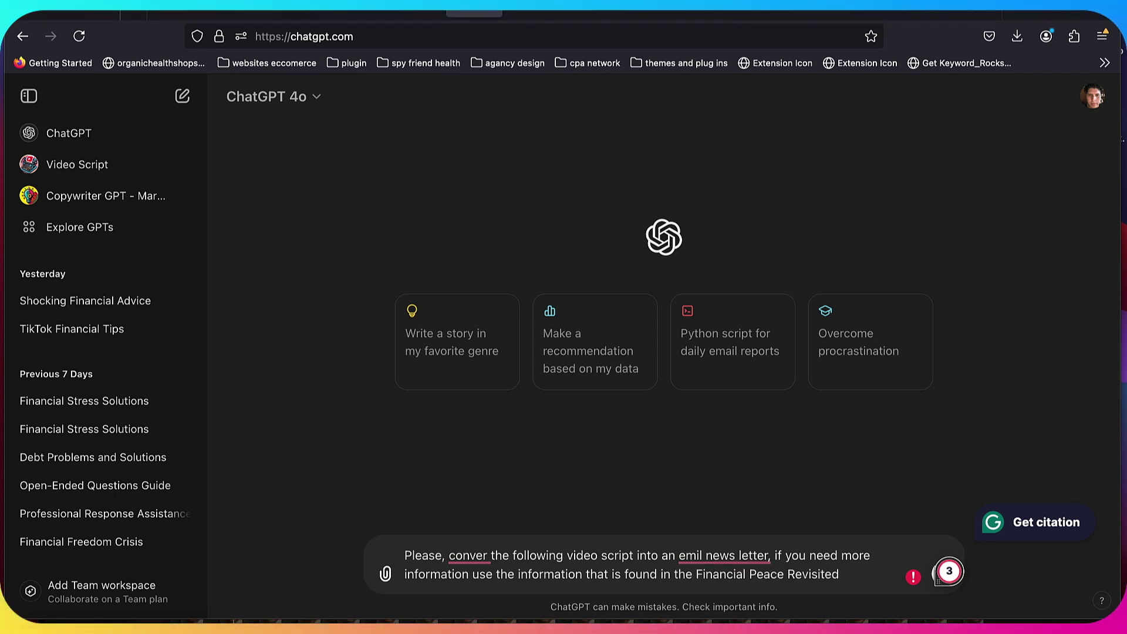
type(" book")
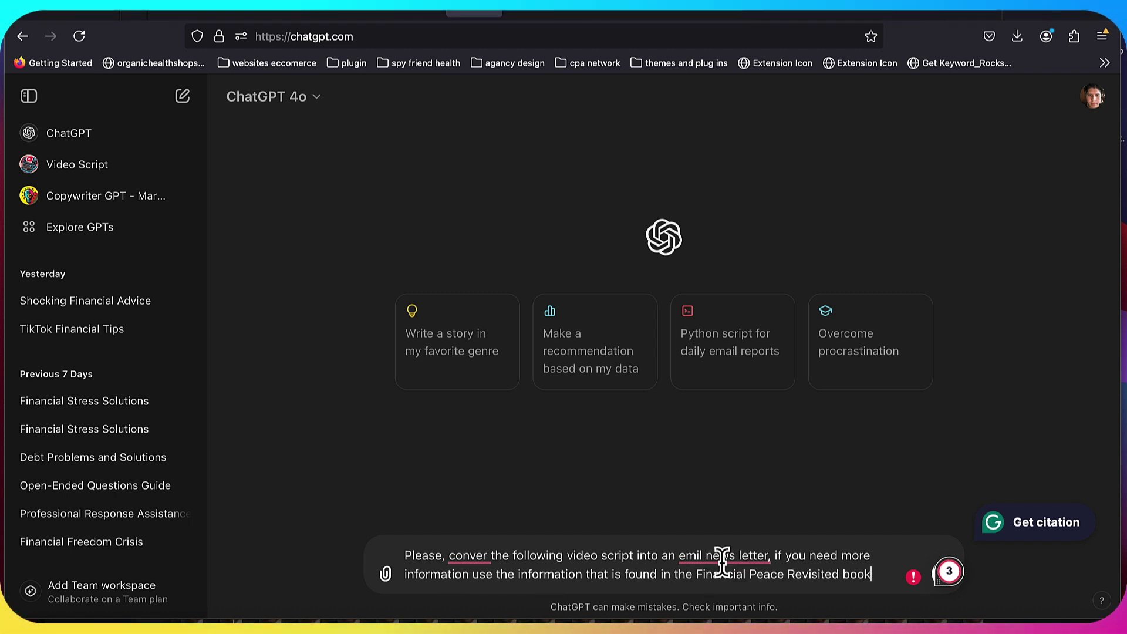
Correct the misspelled words in the prompt to "newsletter", "email" and "convert"
mouse_move(737, 556)
left_click(732, 513)
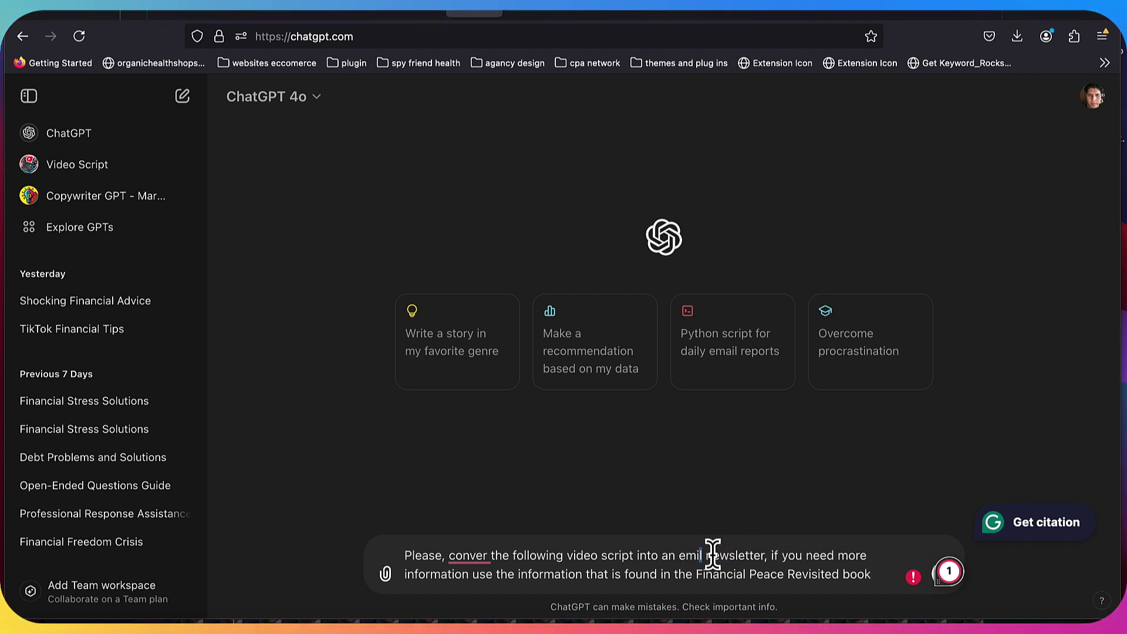
left_click(704, 555)
type("a")
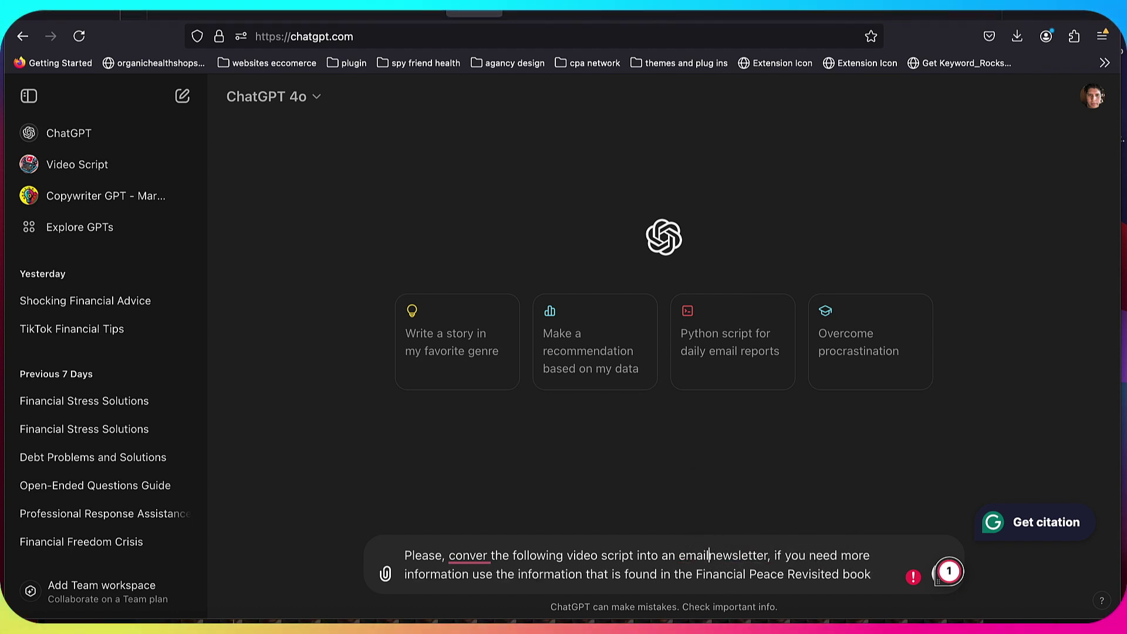
left_click(489, 556)
type("t")
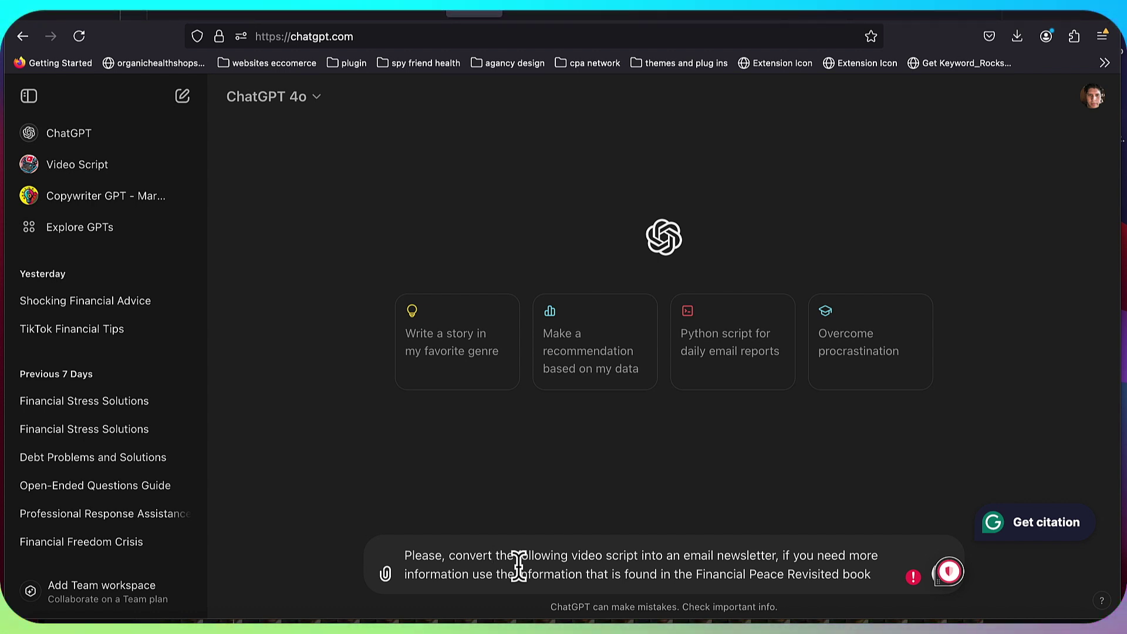
Complete the prompt with "here is the video script" and the script, submit it, and review the generated newsletter
left_click(885, 574)
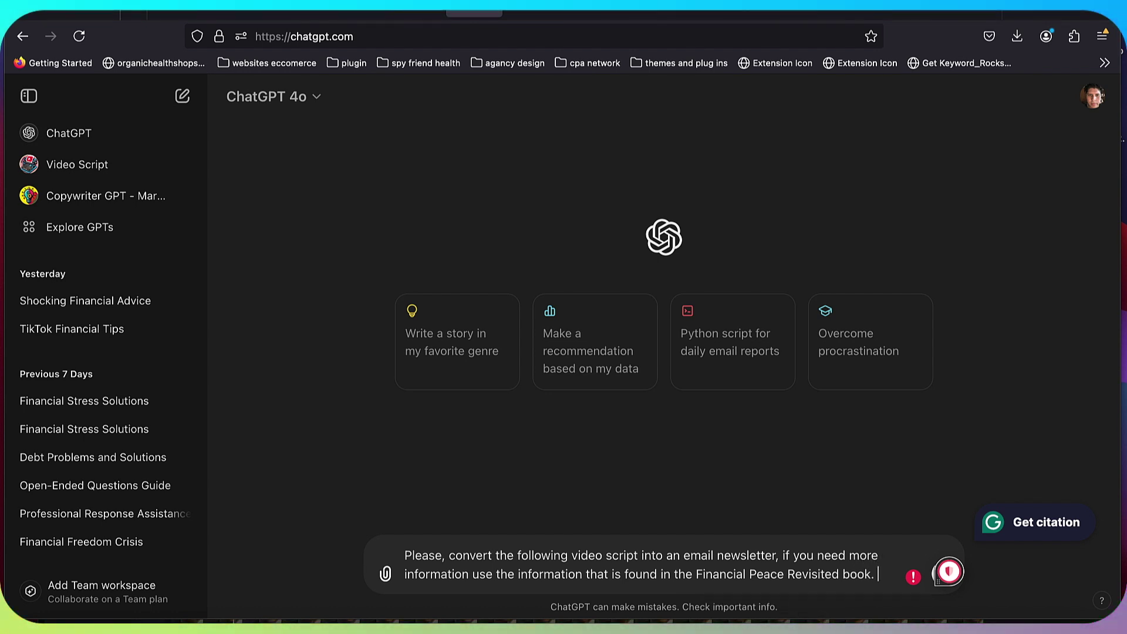
type("here is the video scr")
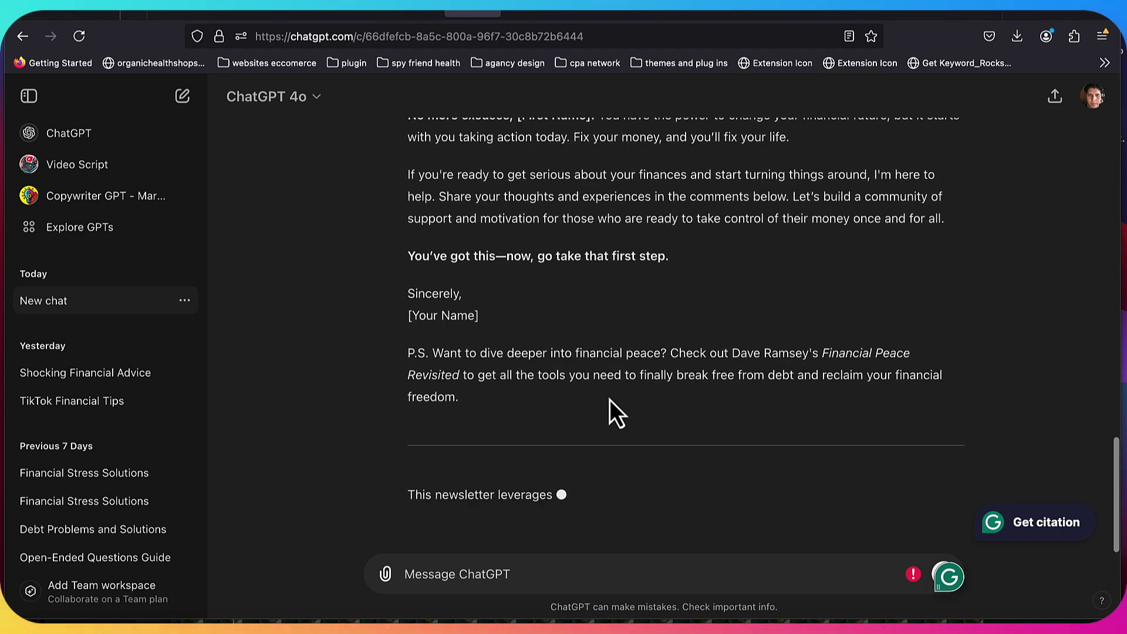
scroll(610, 406, "up", 4)
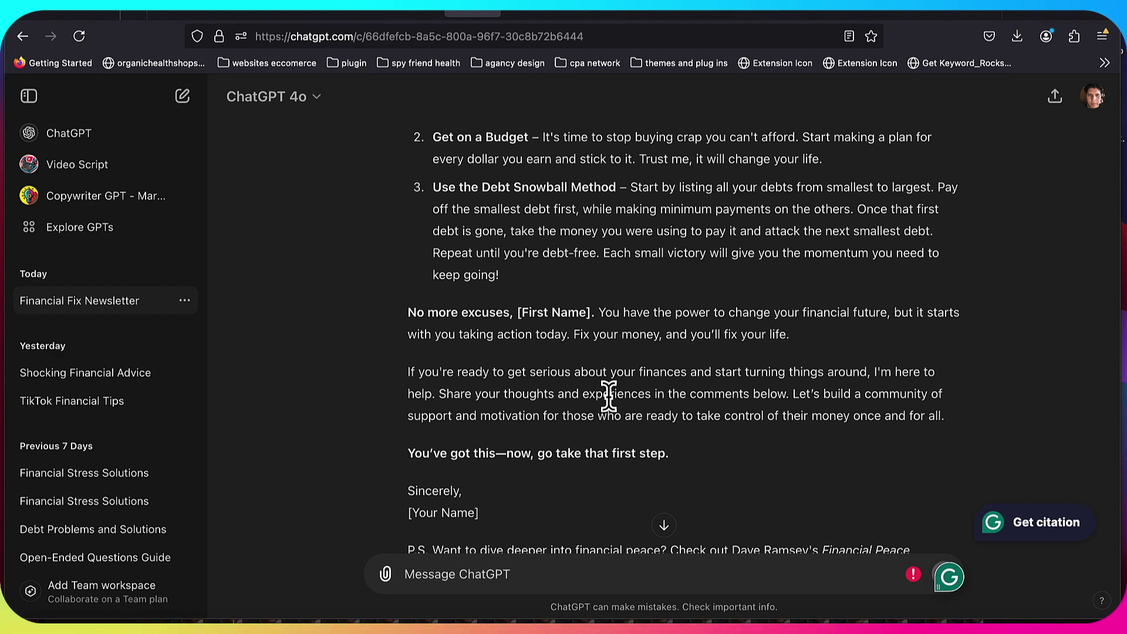
scroll(845, 205, "down", 1)
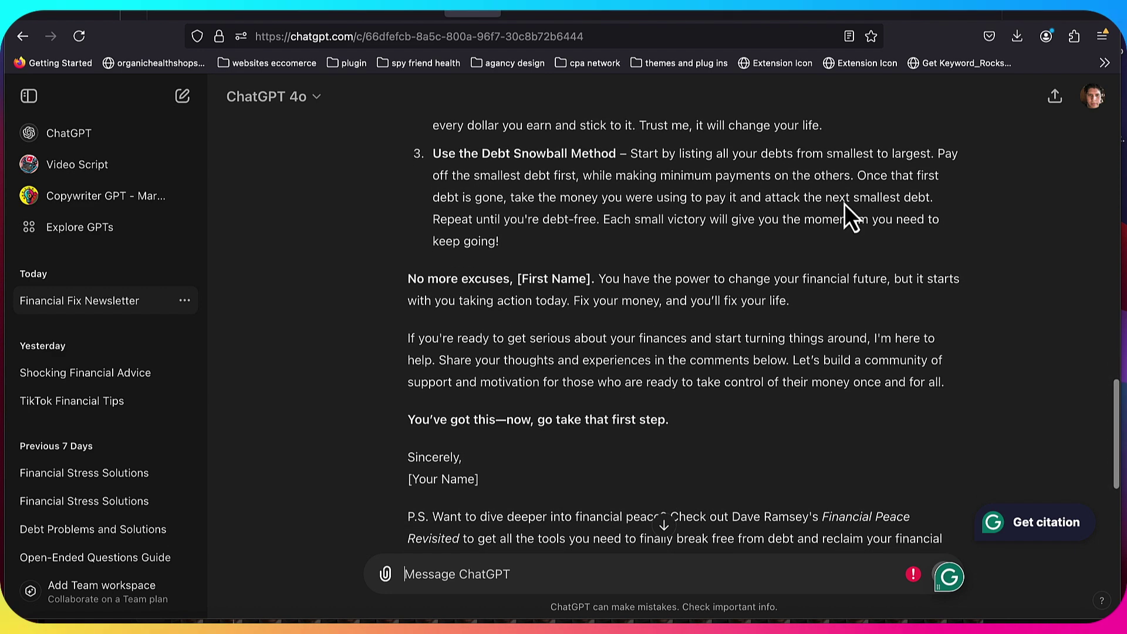
Switch to the ClickBank marketplace and open the Health & Fitness category's offers
left_click(887, 13)
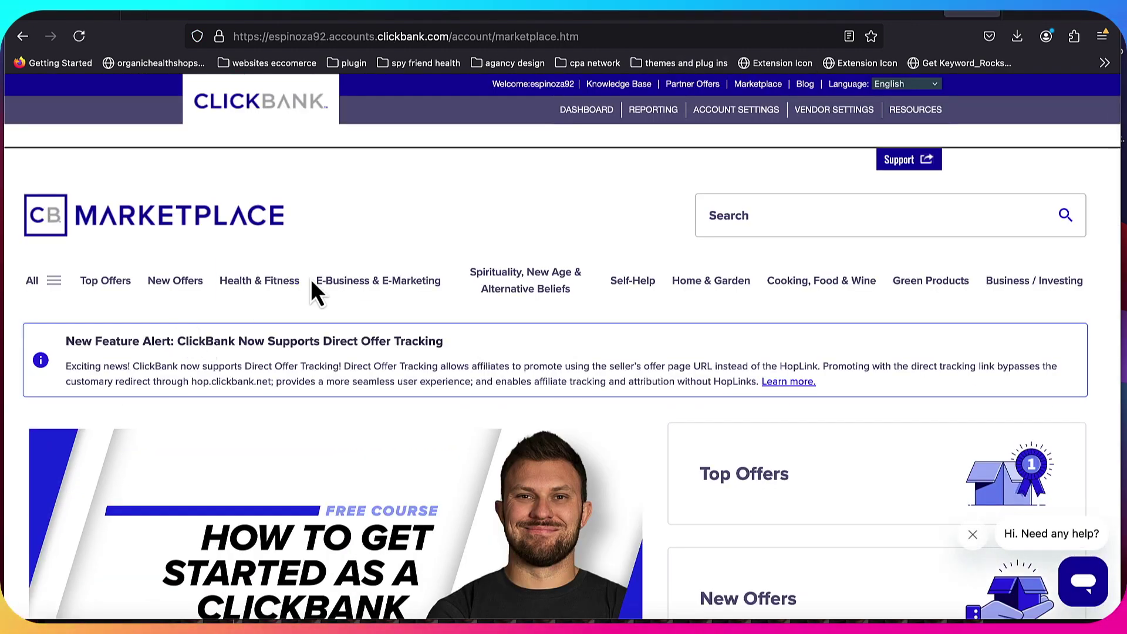
left_click(279, 288)
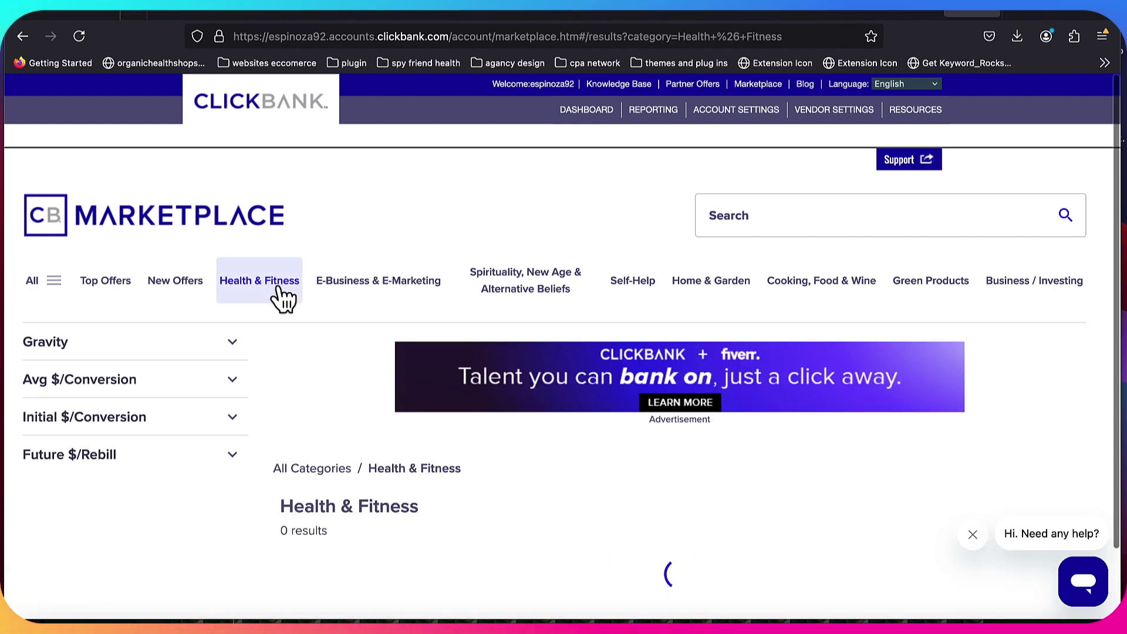
scroll(447, 305, "down", 4)
scroll(405, 305, "down", 1)
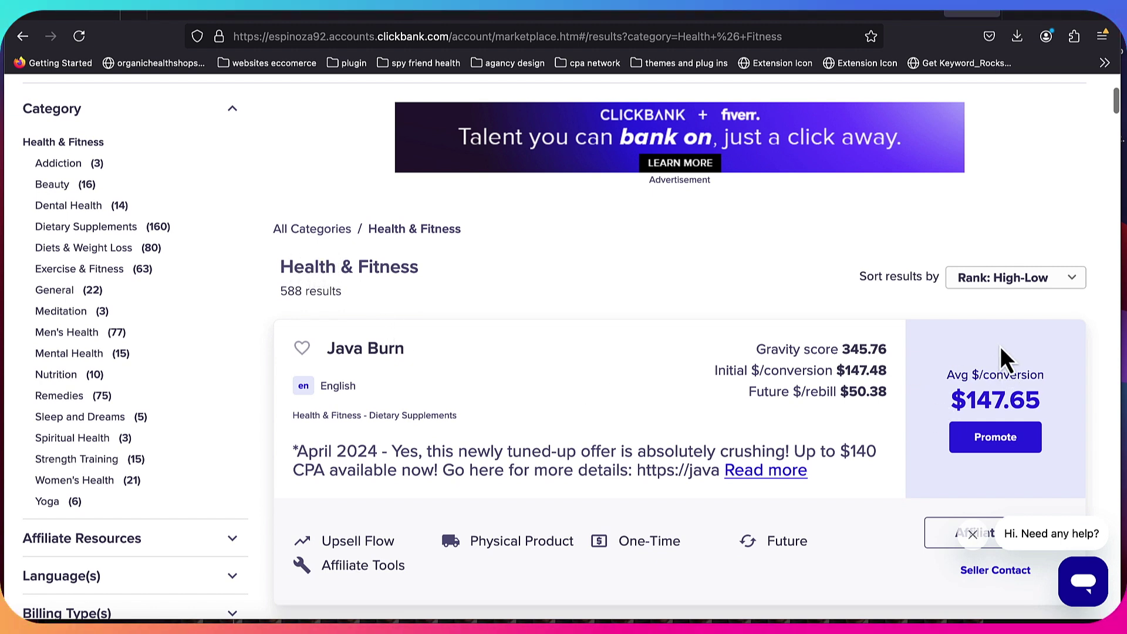
Sort the Health & Fitness offers by Gravity: High-Low and browse the top-ranked products
left_click(1023, 280)
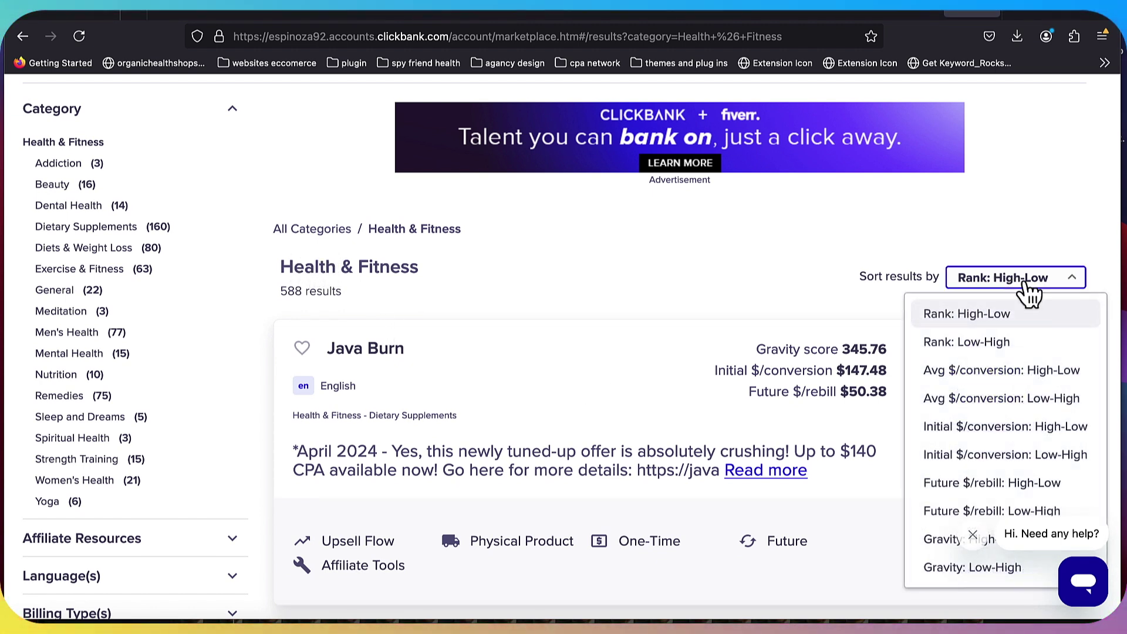
left_click(933, 540)
scroll(639, 427, "down", 13)
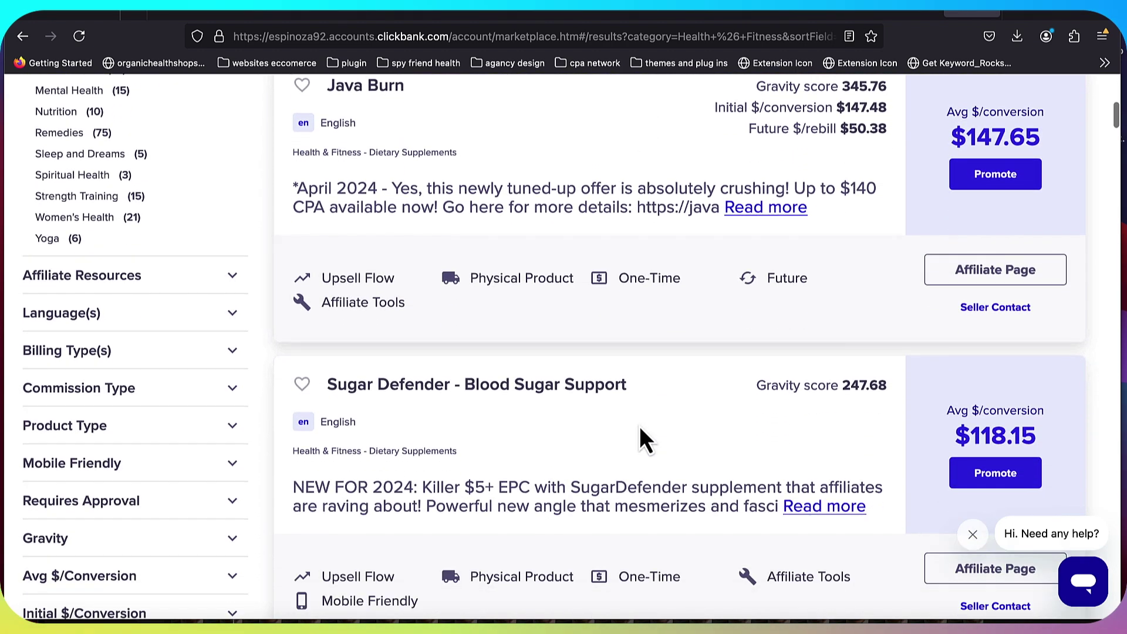
scroll(640, 432, "down", 5)
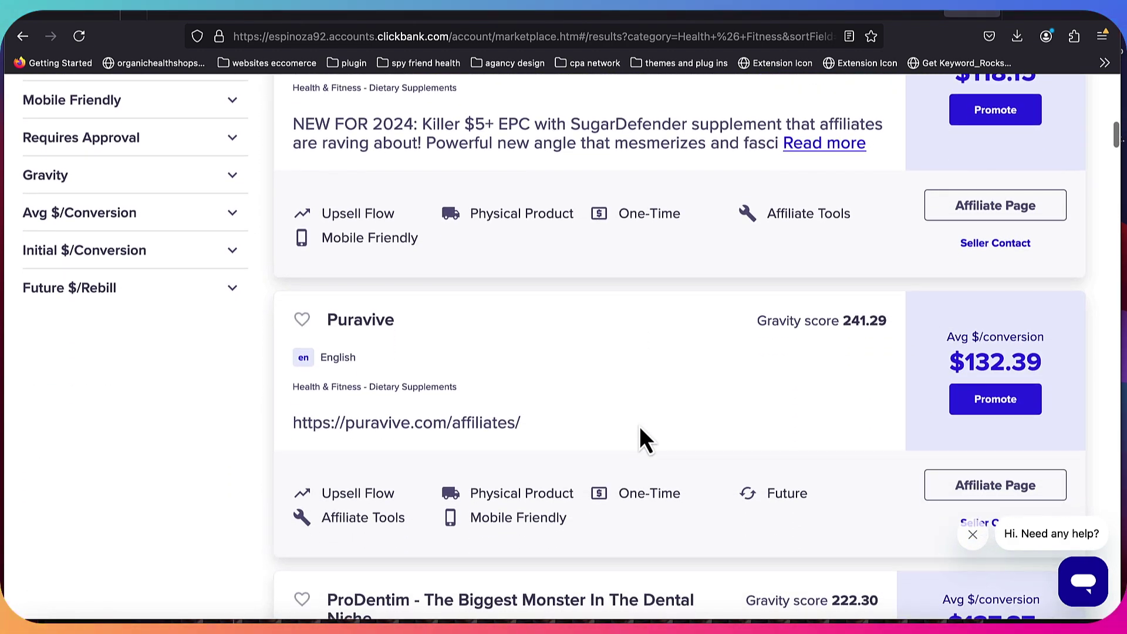
scroll(639, 427, "up", 5)
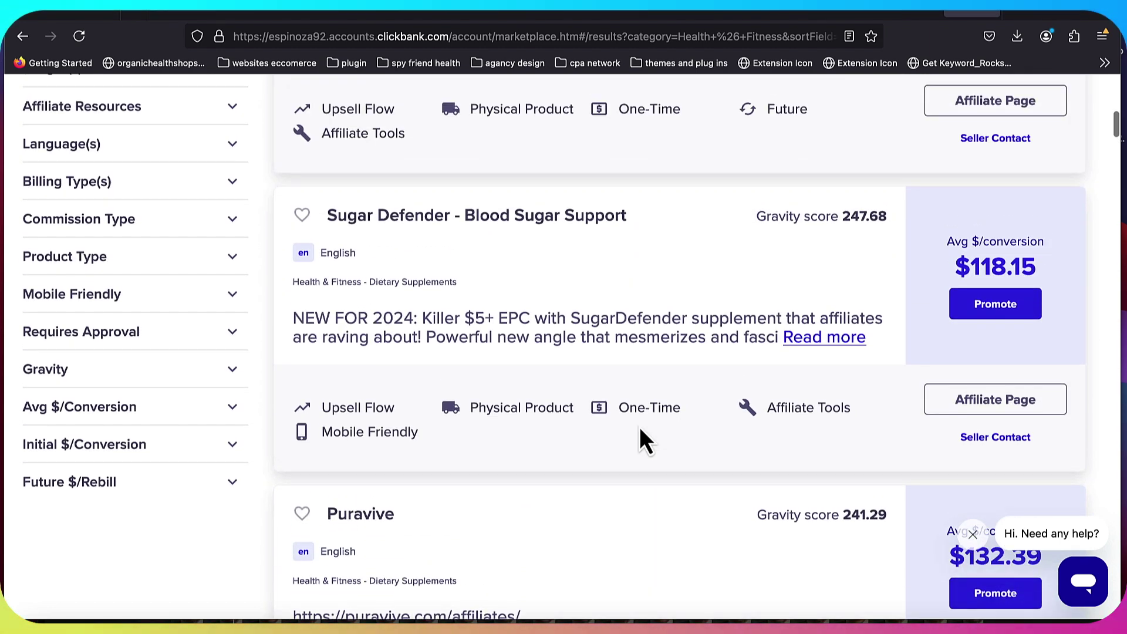